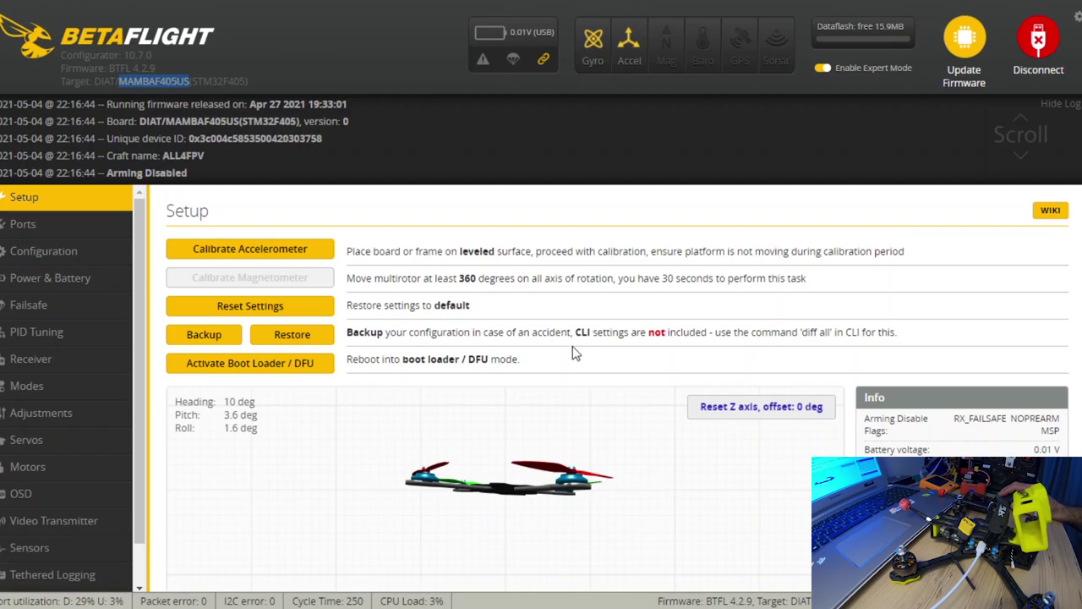
Reboot the flight controller into its boot loader by running the bl command in the CLI
{"action": "left_click", "coordinate": [487, 418]}
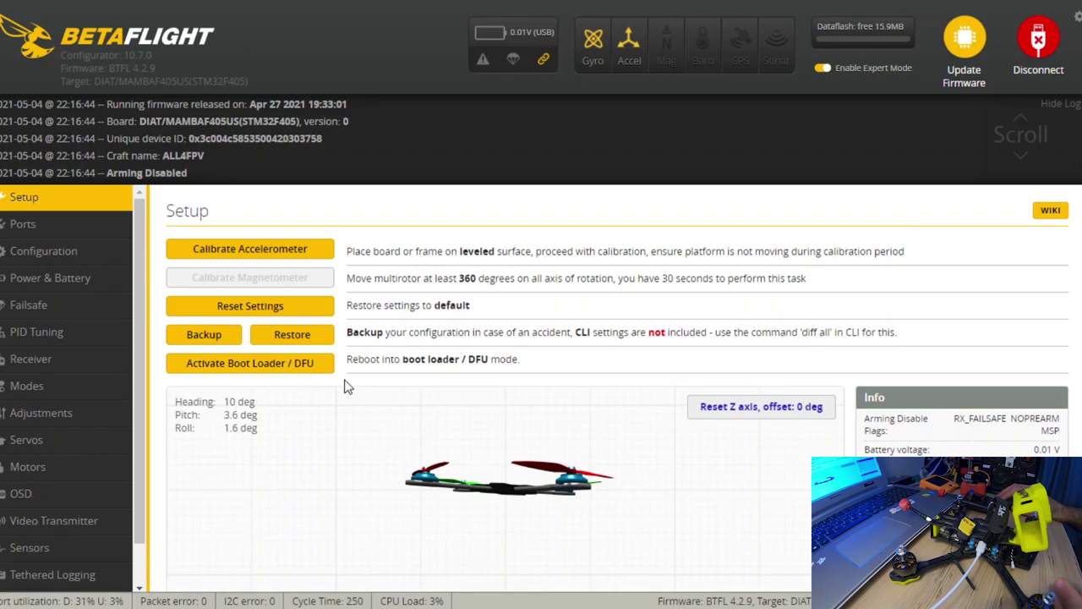
{"action": "scroll", "coordinate": [84, 507], "scroll_direction": "down", "scroll_amount": 1}
{"action": "left_click", "coordinate": [34, 582]}
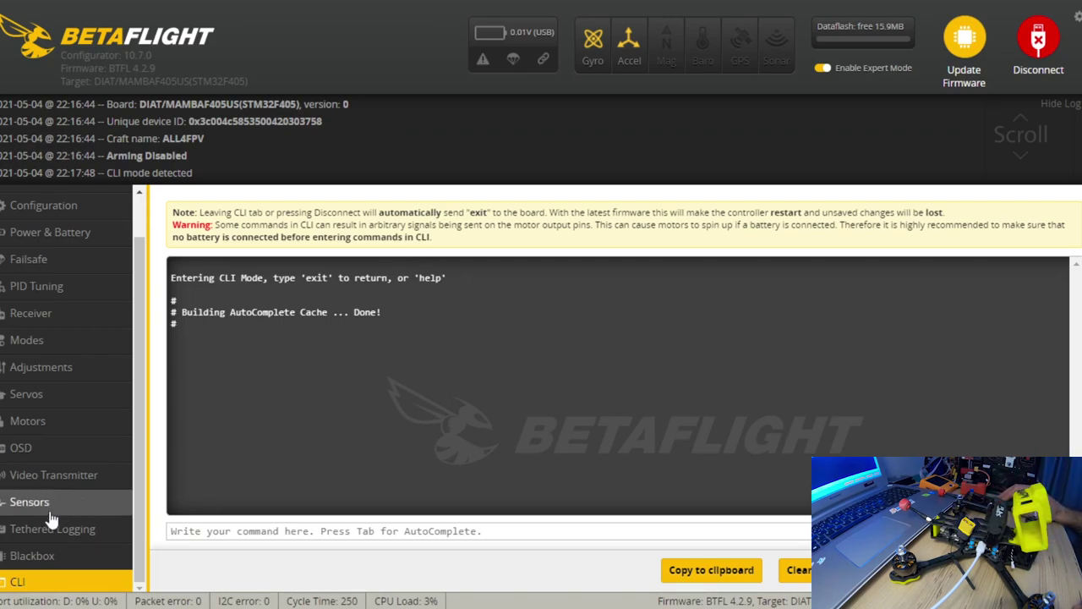
{"action": "type", "text": "b1"}
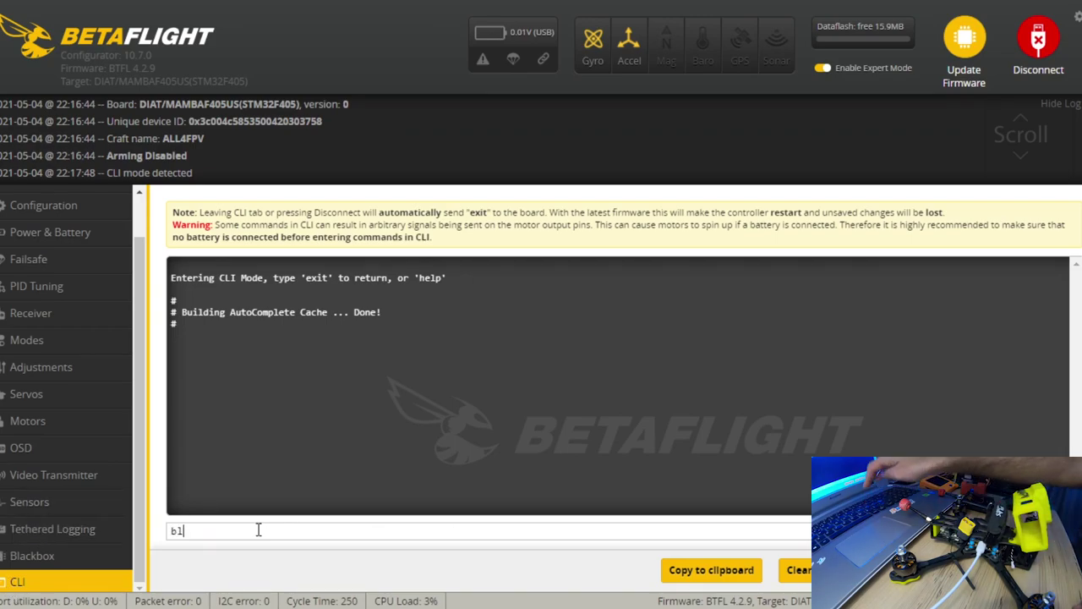
{"action": "key", "text": "Return"}
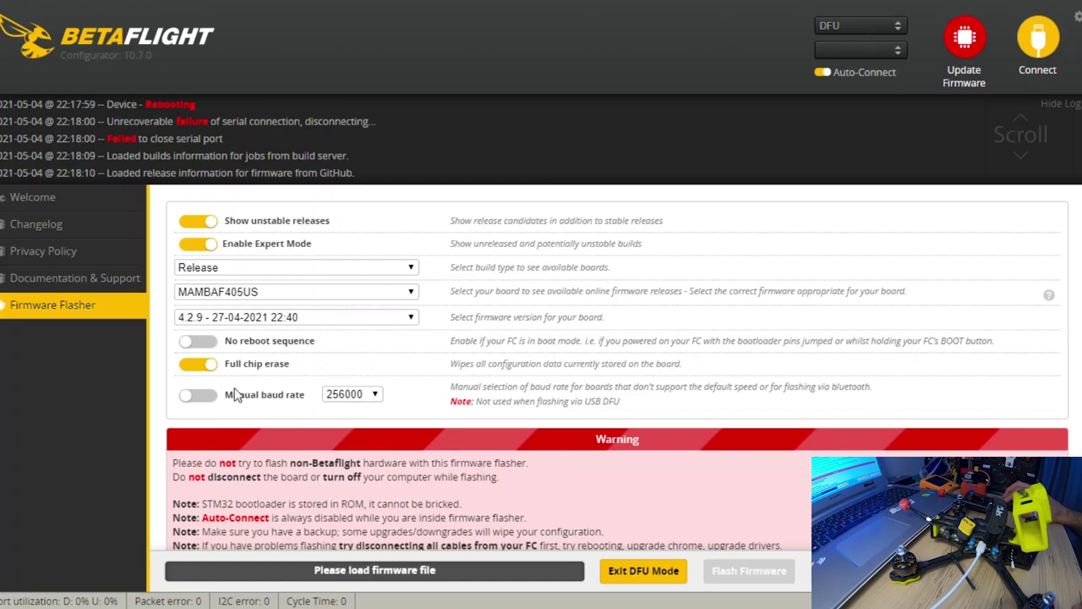
Load the MAMBAF405US 4.2.9 release firmware online, keep full chip erase enabled, and flash it to the board
{"action": "left_click", "coordinate": [195, 366]}
{"action": "left_click", "coordinate": [194, 368]}
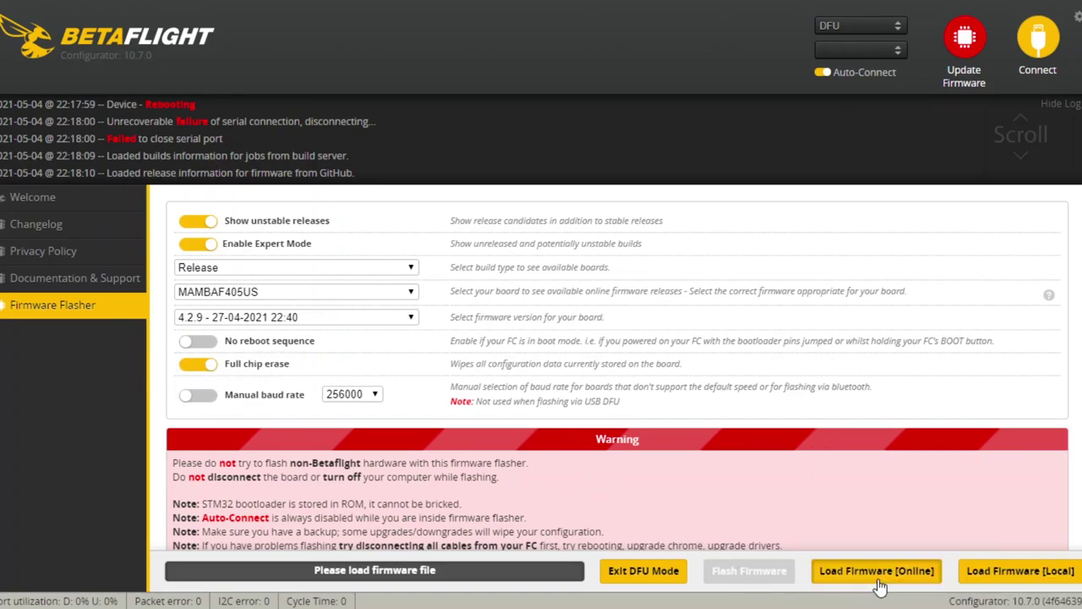
{"action": "left_click", "coordinate": [876, 571]}
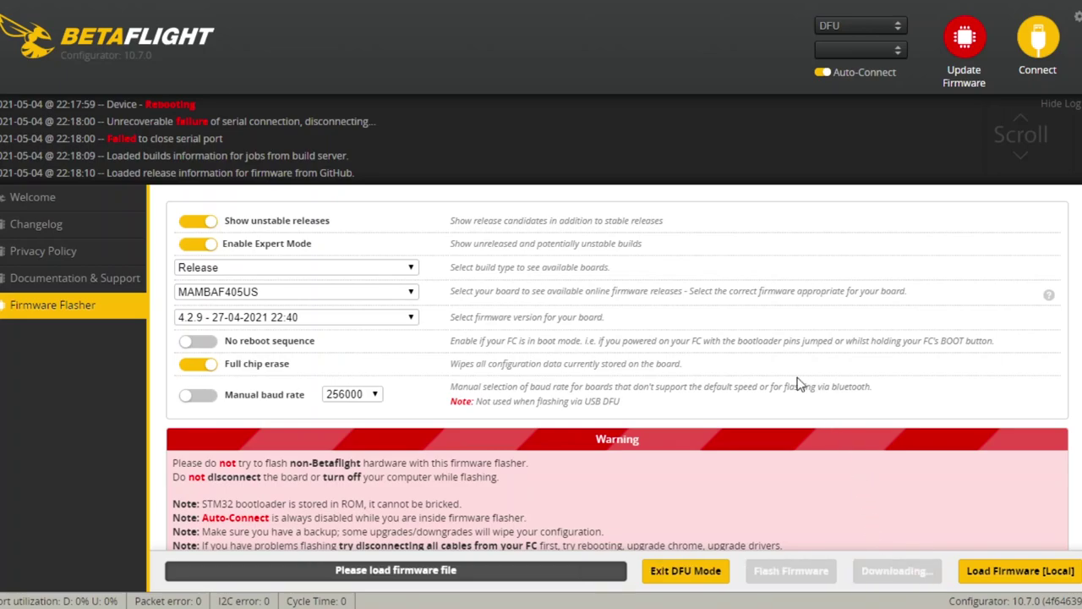
{"action": "scroll", "coordinate": [790, 394], "scroll_direction": "down", "scroll_amount": 8}
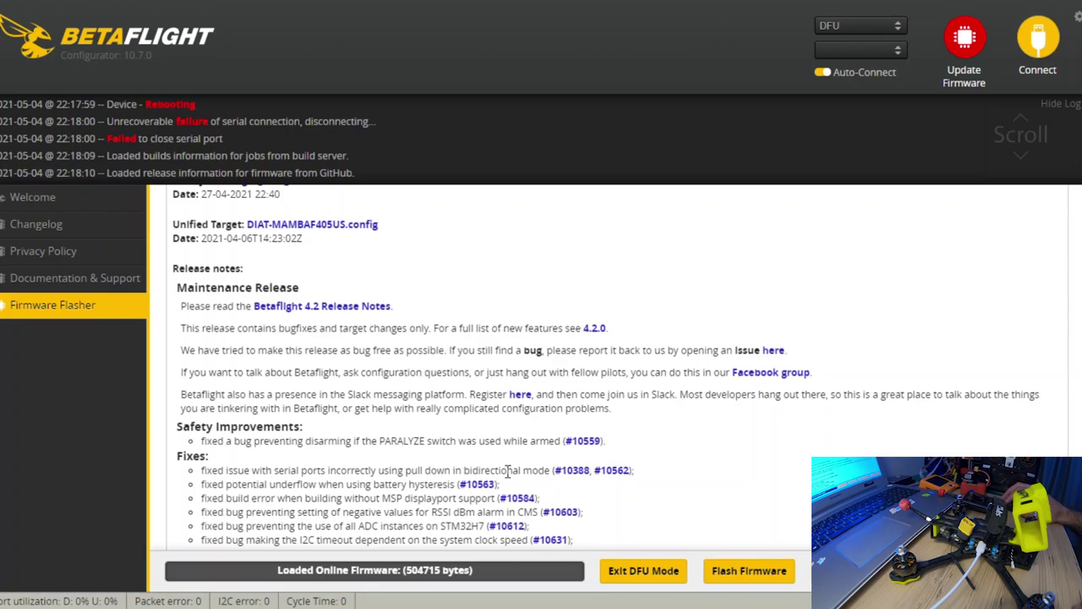
{"action": "scroll", "coordinate": [420, 374], "scroll_direction": "down", "scroll_amount": 1}
{"action": "left_click", "coordinate": [745, 575]}
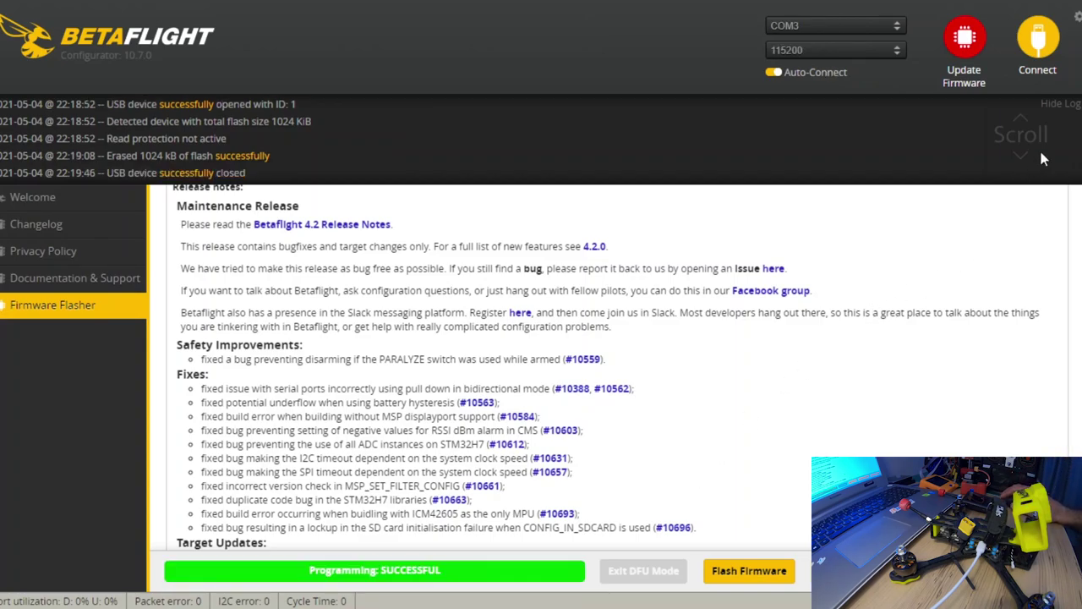
Apply the custom defaults to the freshly flashed board, then reconnect and calibrate the accelerometer
{"action": "left_click", "coordinate": [1034, 44]}
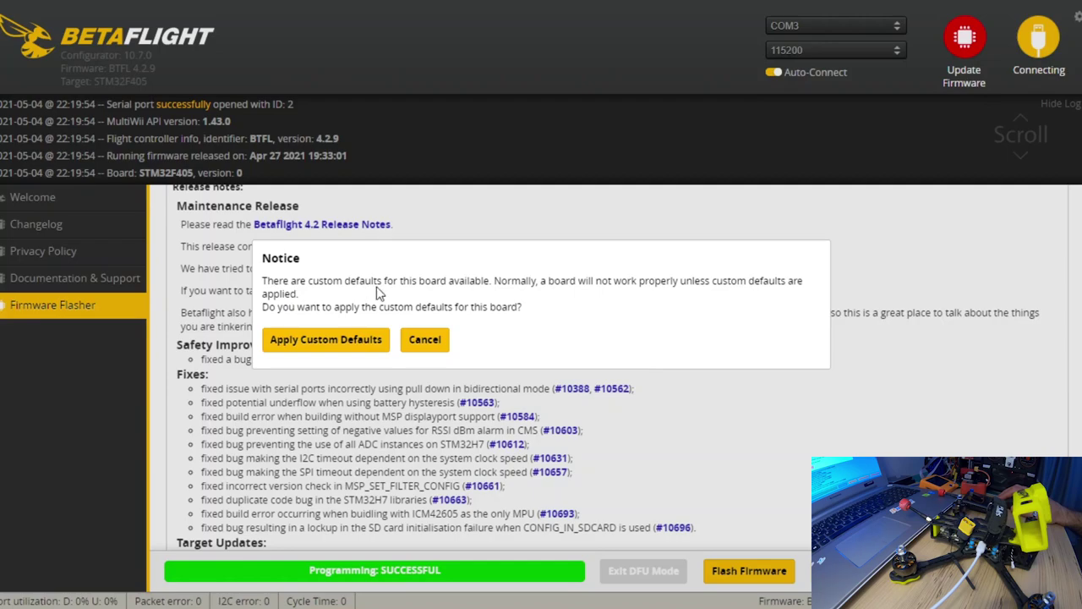
{"action": "left_click", "coordinate": [333, 341]}
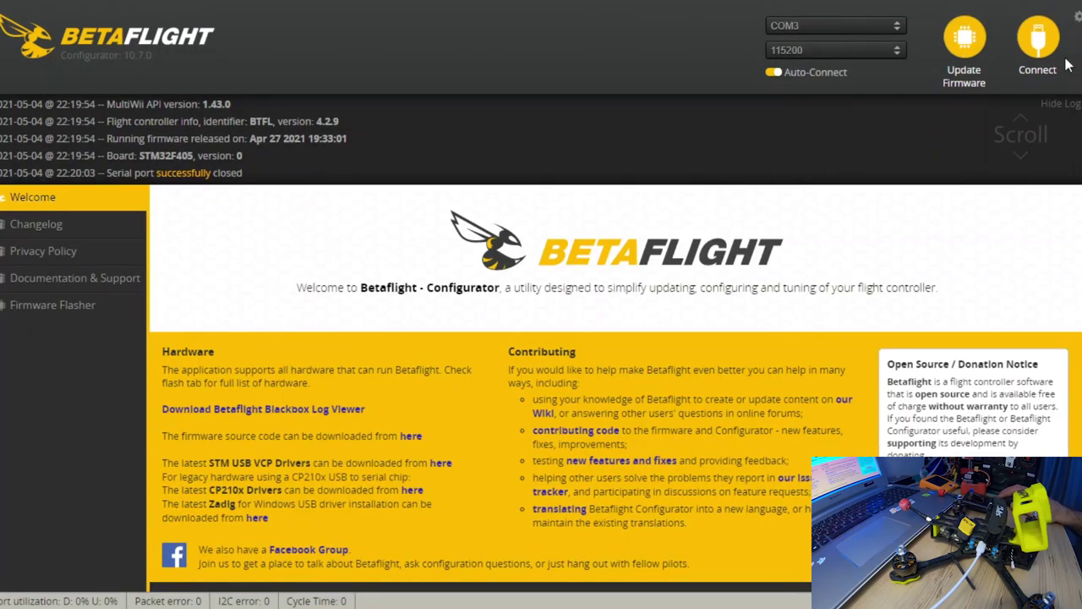
{"action": "left_click", "coordinate": [1035, 49]}
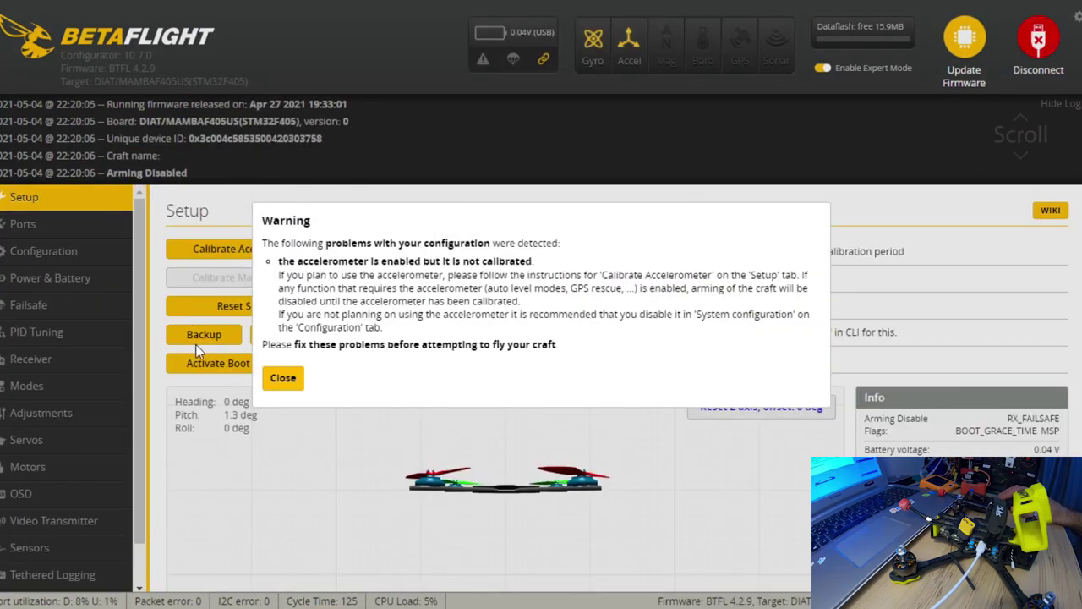
{"action": "left_click", "coordinate": [283, 377]}
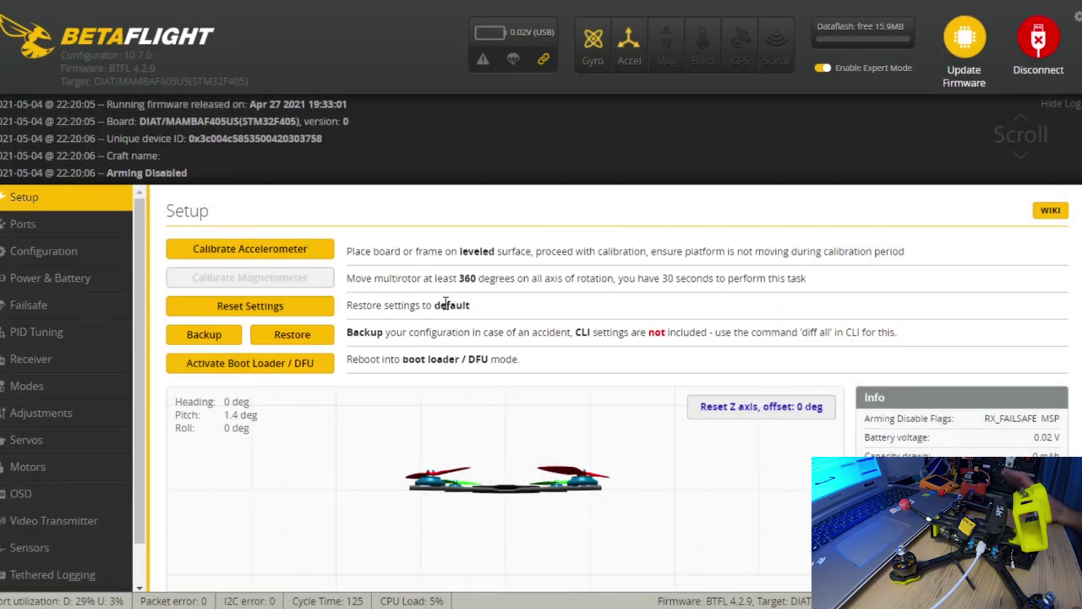
{"action": "left_click", "coordinate": [232, 251]}
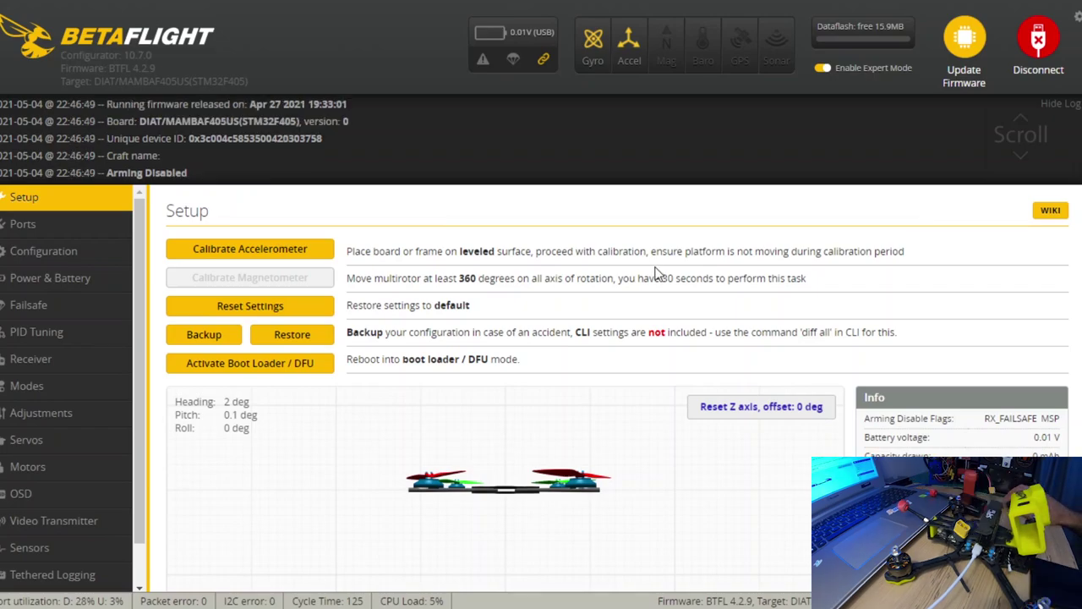
In the port settings, keep Serial Rx enabled on UART1 and turn off Configuration/MSP on UART4
{"action": "left_click", "coordinate": [82, 232]}
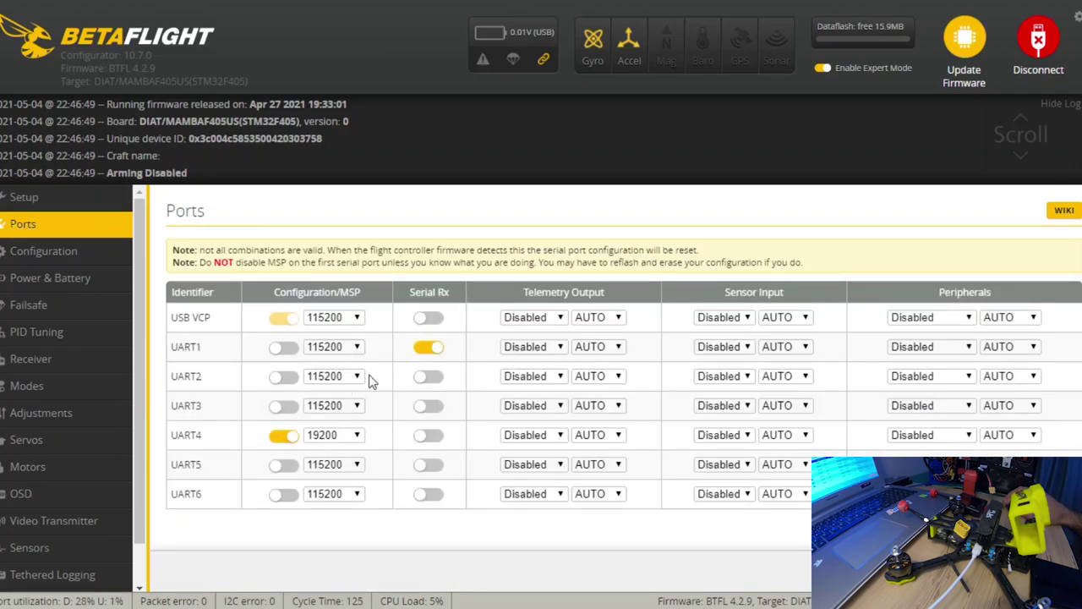
{"action": "left_click", "coordinate": [427, 347]}
{"action": "left_click", "coordinate": [427, 347]}
{"action": "left_click_drag", "start_coordinate": [179, 434], "coordinate": [232, 438]}
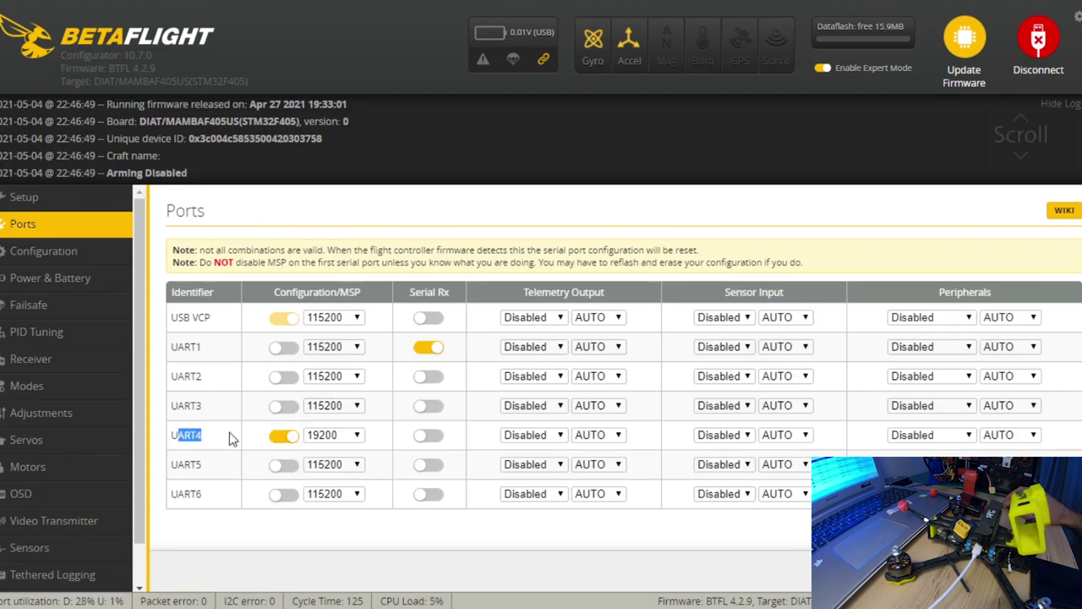
{"action": "left_click", "coordinate": [286, 436]}
Set the UART3 peripheral to VTX (TBS SmartAudio) and save the port settings with a reboot
{"action": "left_click", "coordinate": [173, 404]}
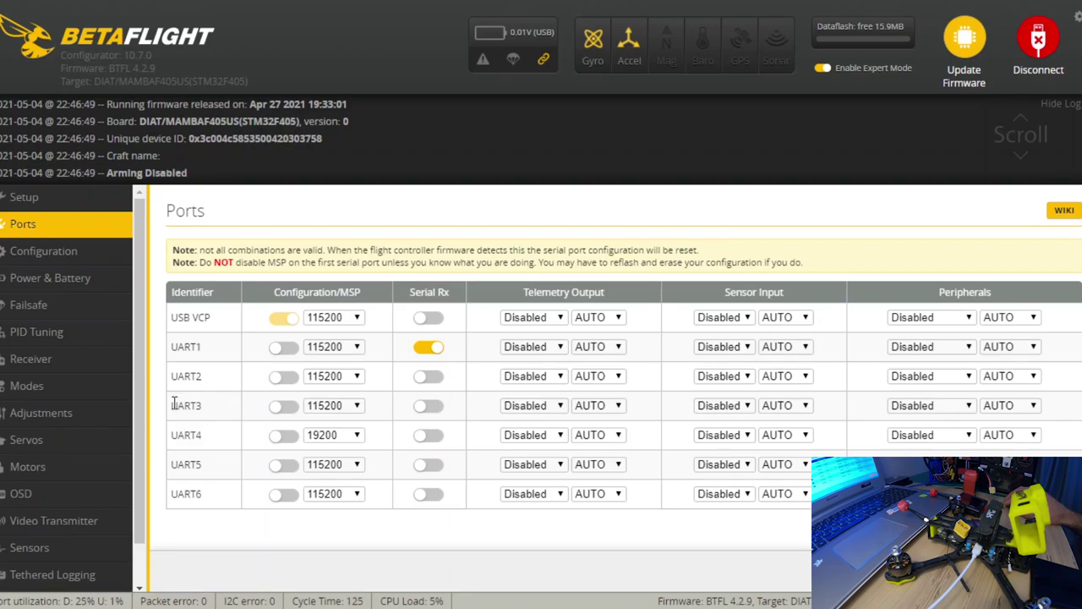
{"action": "left_click_drag", "start_coordinate": [173, 405], "coordinate": [208, 411]}
{"action": "left_click", "coordinate": [971, 449]}
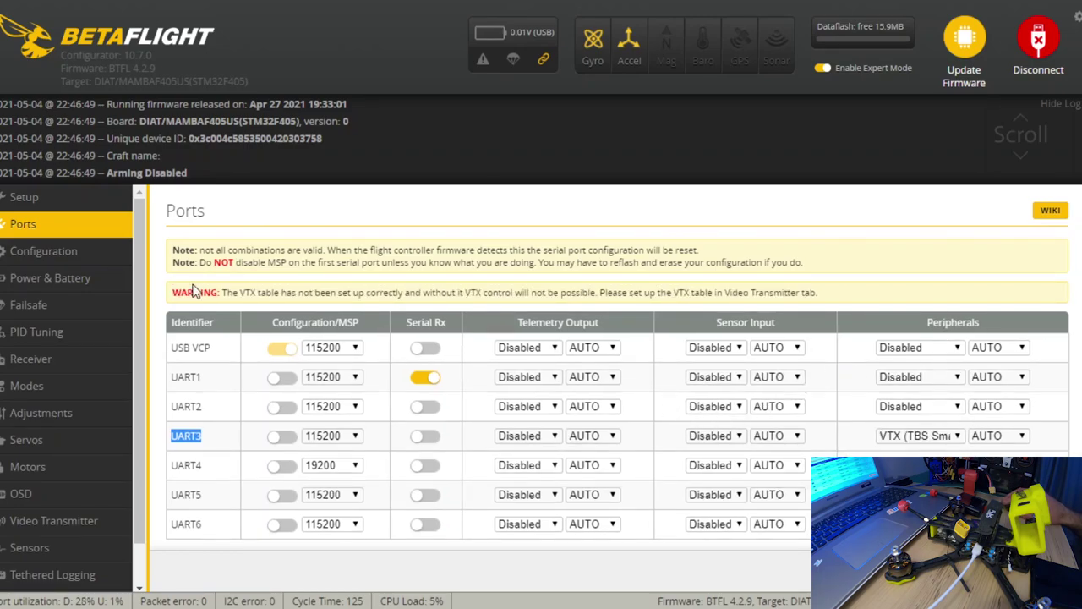
{"action": "left_click_drag", "start_coordinate": [173, 297], "coordinate": [814, 292]}
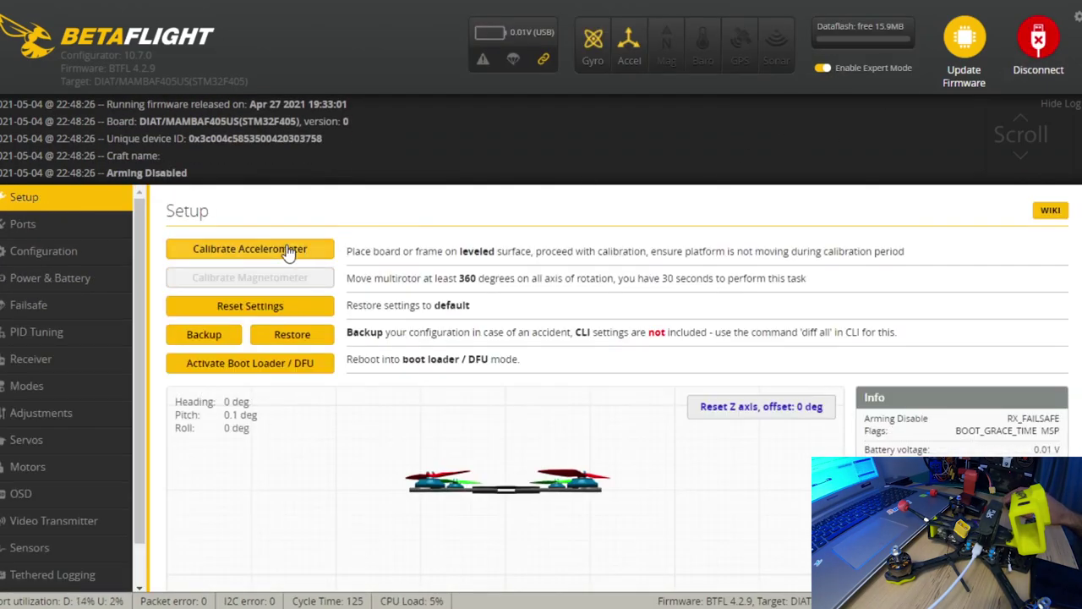
Enable reversed motor direction for the Quad X mixer in the configuration settings
{"action": "left_click", "coordinate": [61, 257]}
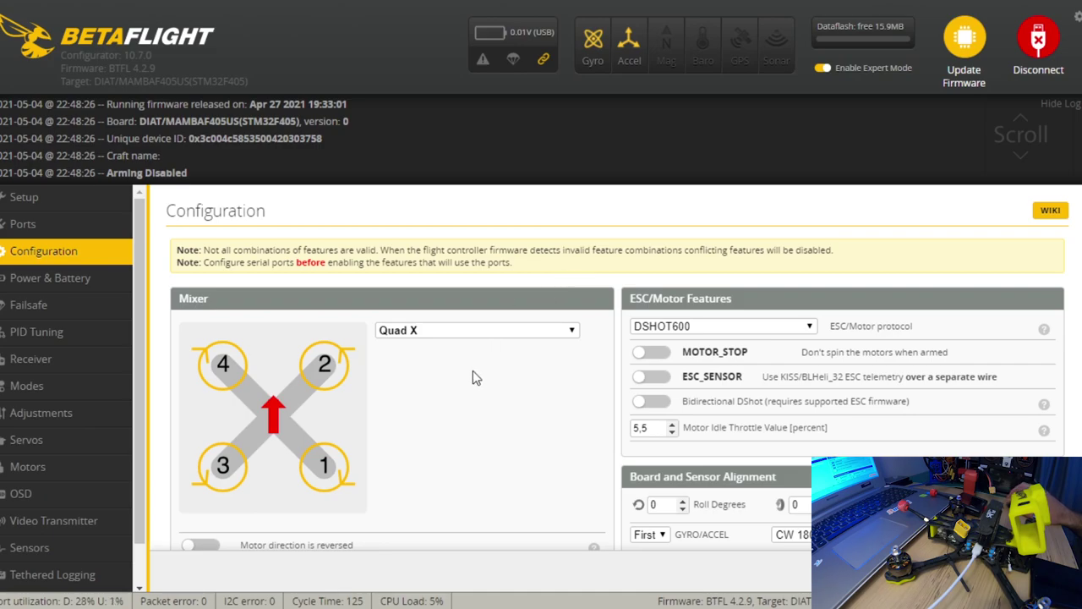
{"action": "scroll", "coordinate": [498, 342], "scroll_direction": "down", "scroll_amount": 1}
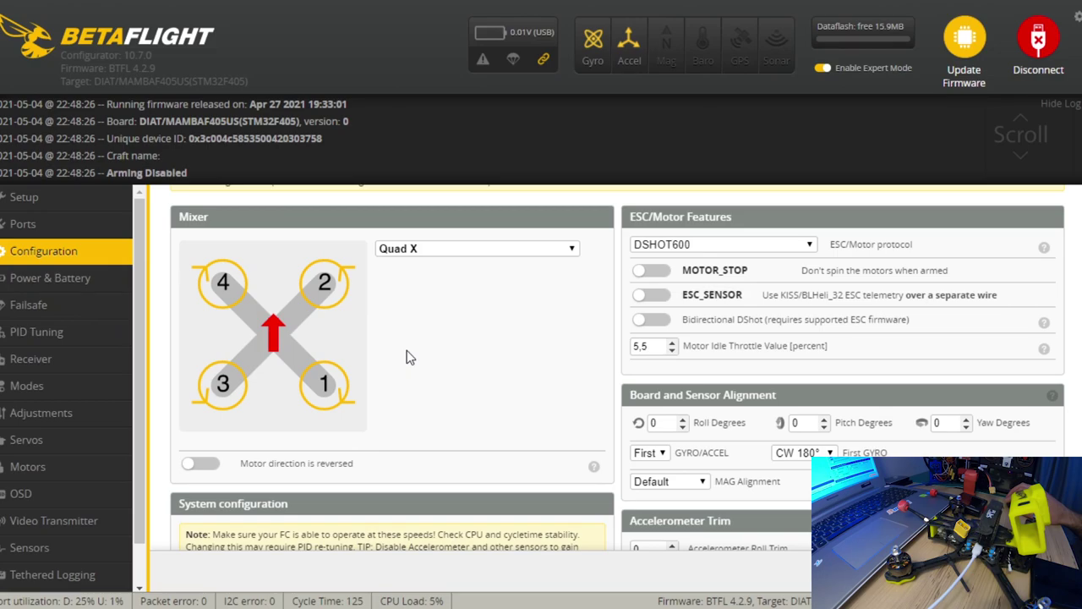
{"action": "left_click", "coordinate": [214, 470]}
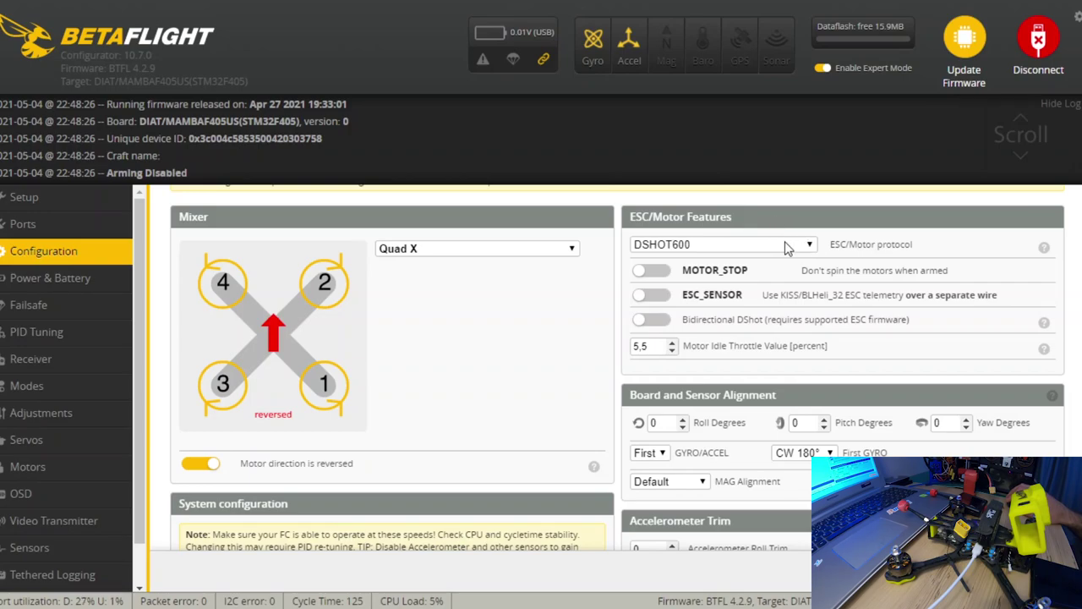
Set the ESC/motor protocol to DSHOT300, enable Bidirectional DShot and check the motor poles setting
{"action": "key", "text": "Up"}
{"action": "left_click", "coordinate": [685, 322]}
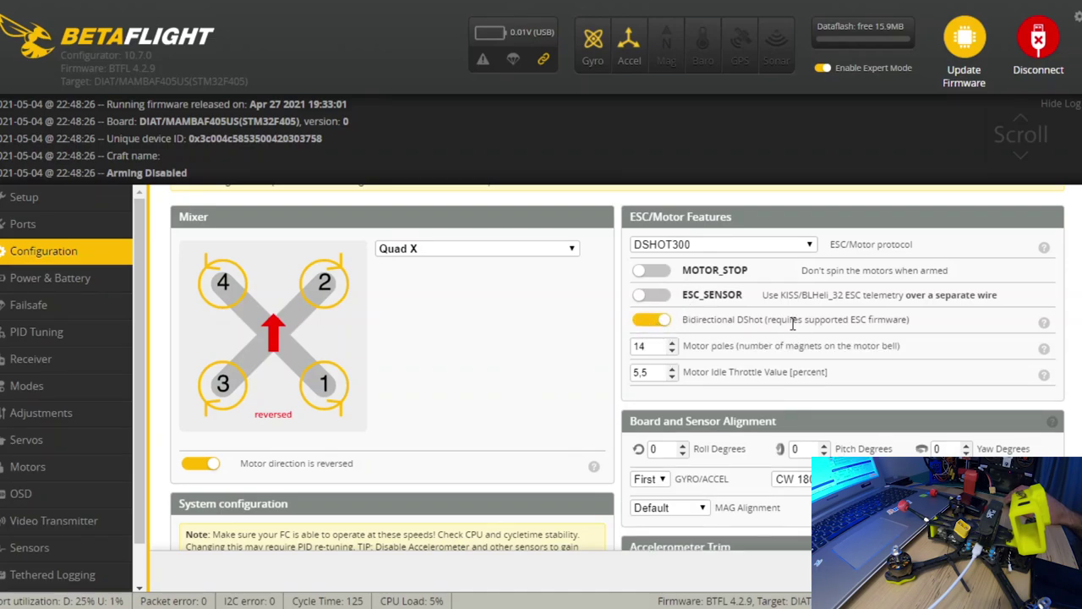
{"action": "left_click", "coordinate": [692, 354]}
{"action": "left_click_drag", "start_coordinate": [719, 358], "coordinate": [650, 348]}
{"action": "left_click", "coordinate": [649, 348]}
Set the PID loop frequency to 4.00 kHz and disable the barometer and magnetometer
{"action": "scroll", "coordinate": [661, 391], "scroll_direction": "down", "scroll_amount": 1}
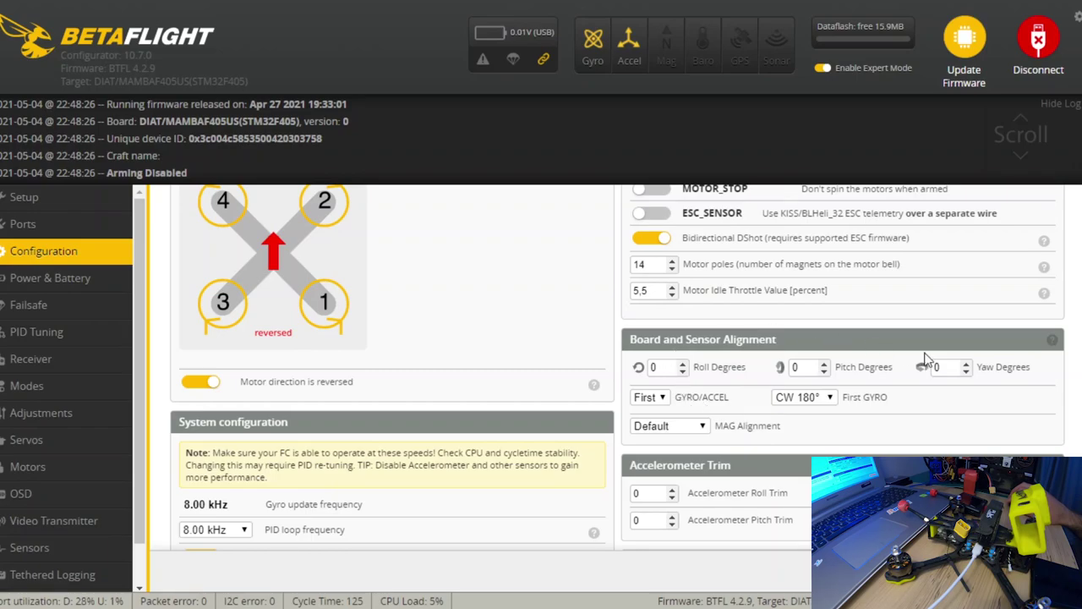
{"action": "scroll", "coordinate": [755, 429], "scroll_direction": "down", "scroll_amount": 1}
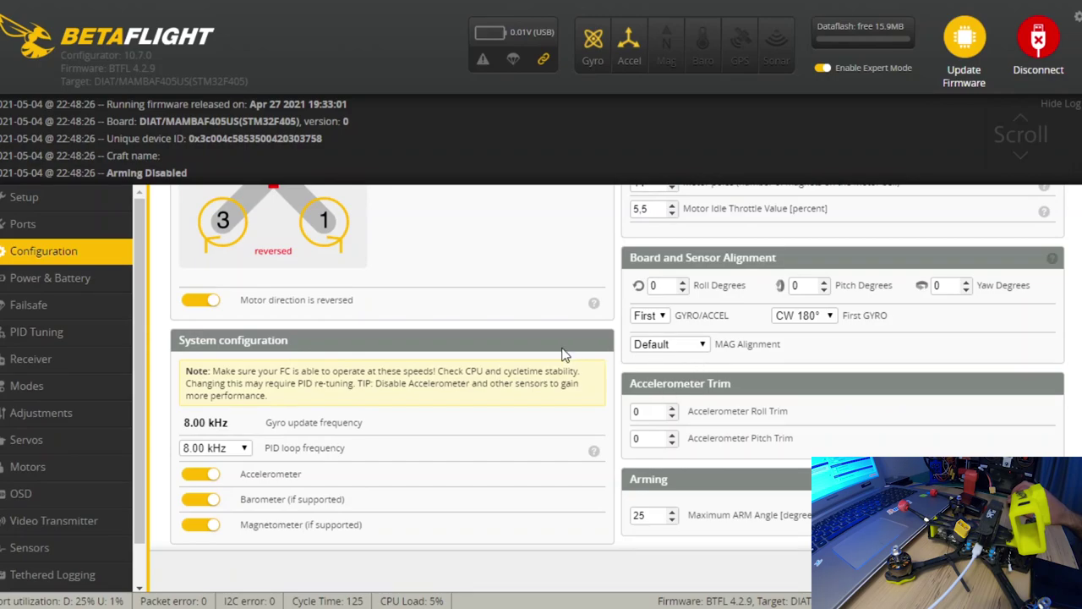
{"action": "scroll", "coordinate": [565, 355], "scroll_direction": "down", "scroll_amount": 1}
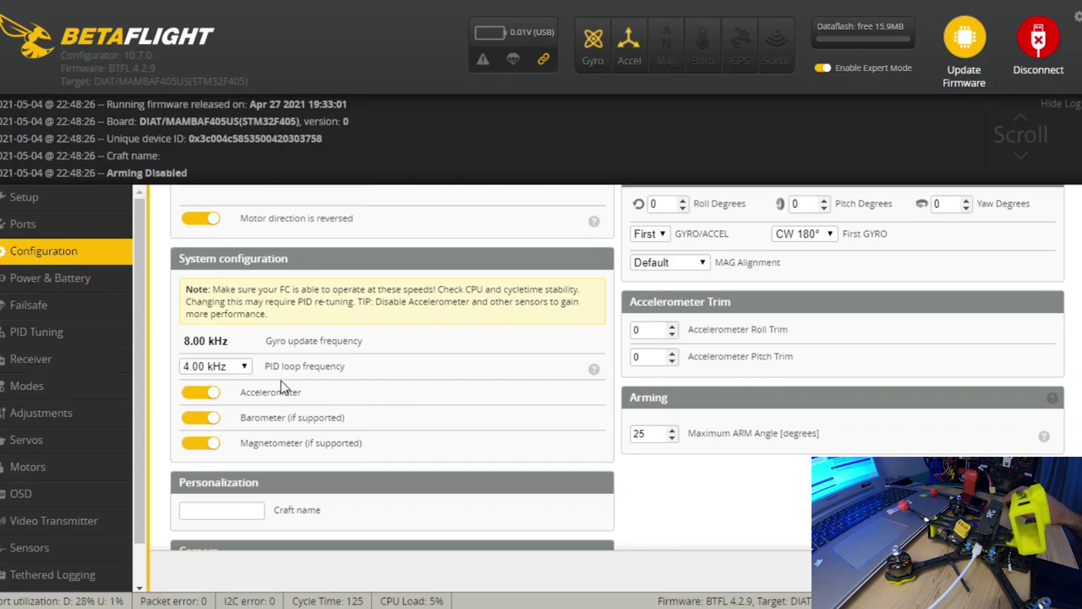
{"action": "left_click", "coordinate": [203, 423]}
{"action": "left_click", "coordinate": [216, 443]}
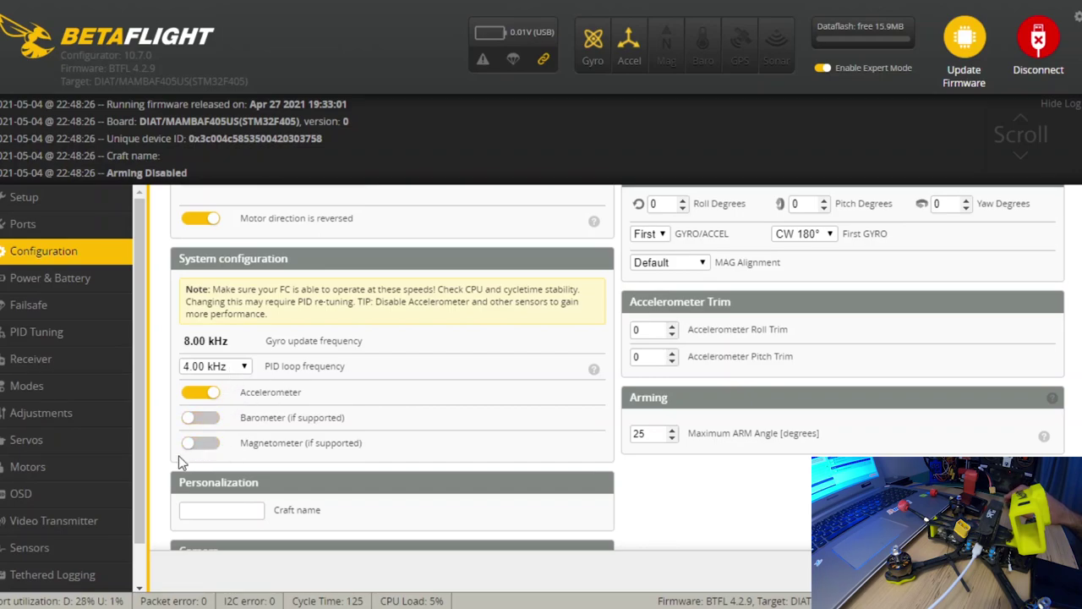
Set the maximum ARM angle to 180 degrees and name the craft ALL4FPV
{"action": "double_click", "coordinate": [636, 434]}
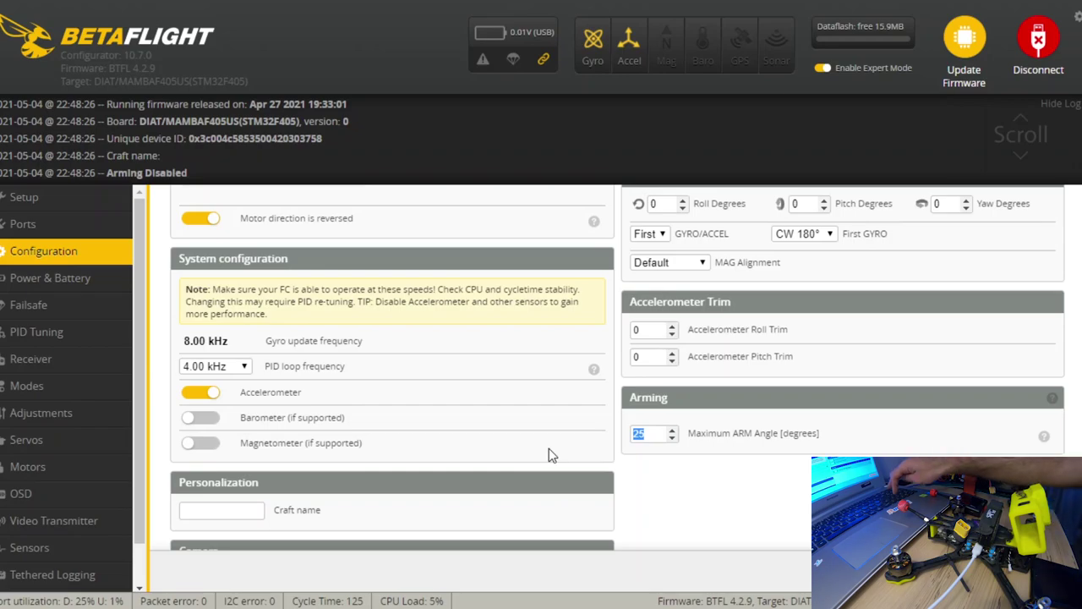
{"action": "type", "text": "180"}
{"action": "left_click", "coordinate": [222, 510]}
{"action": "type", "text": "ALL4FPV"}
{"action": "scroll", "coordinate": [576, 388], "scroll_direction": "down", "scroll_amount": 2}
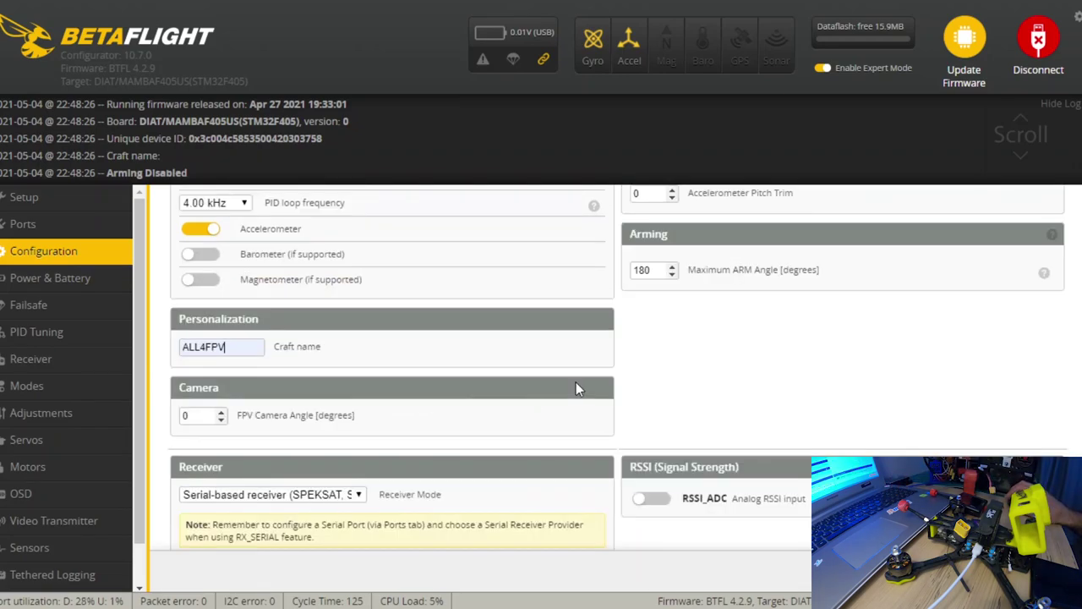
Enable the TELEMETRY feature while leaving SOFTSERIAL off in the other features
{"action": "scroll", "coordinate": [466, 358], "scroll_direction": "down", "scroll_amount": 2}
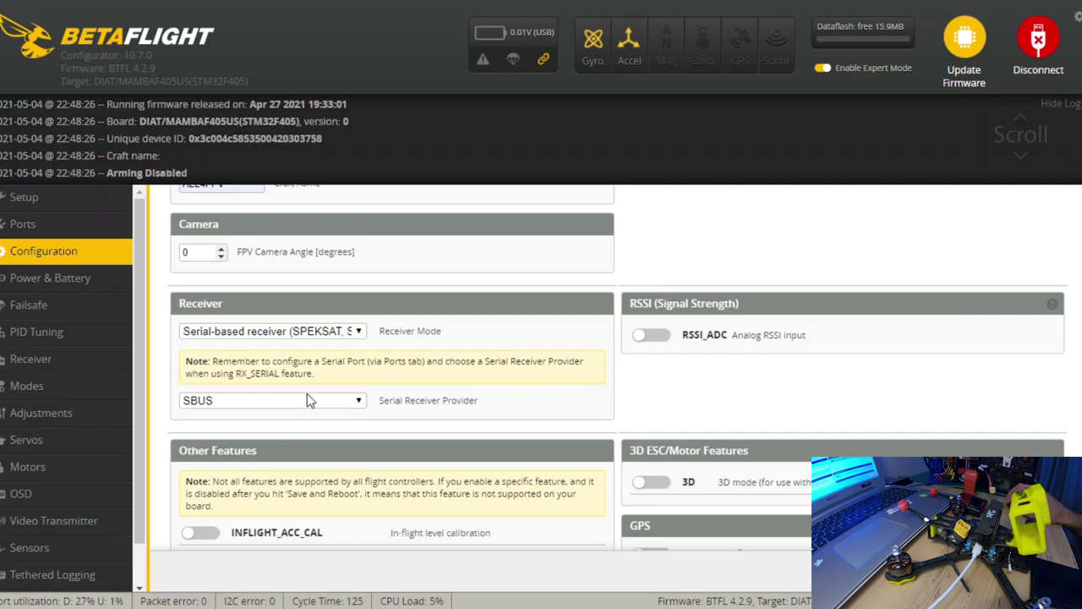
{"action": "scroll", "coordinate": [440, 379], "scroll_direction": "down", "scroll_amount": 2}
{"action": "left_click", "coordinate": [210, 423]}
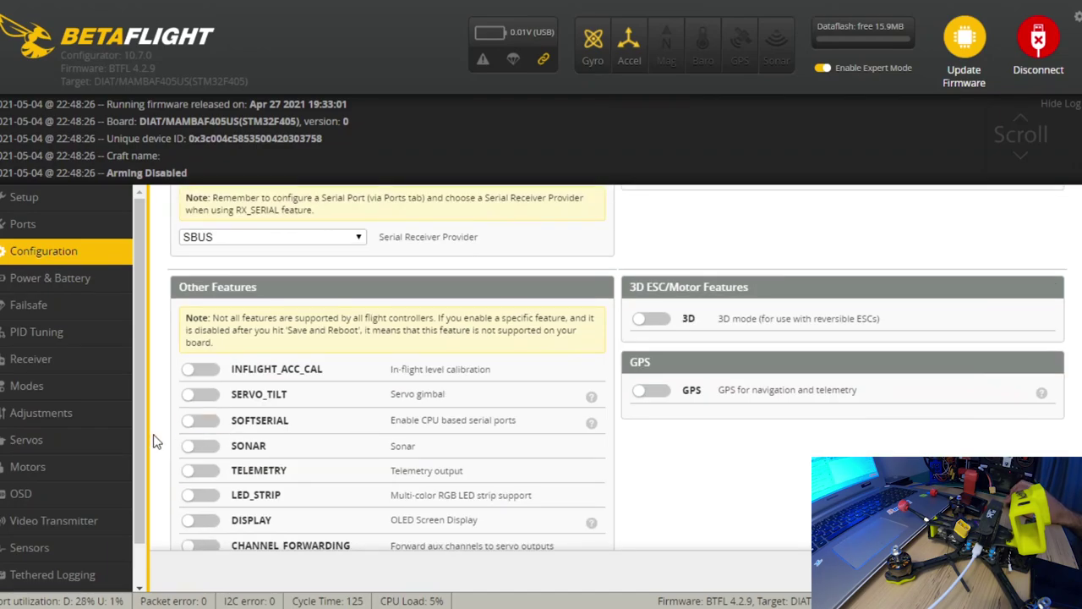
{"action": "scroll", "coordinate": [157, 441], "scroll_direction": "down", "scroll_amount": 1}
{"action": "left_click", "coordinate": [200, 389]}
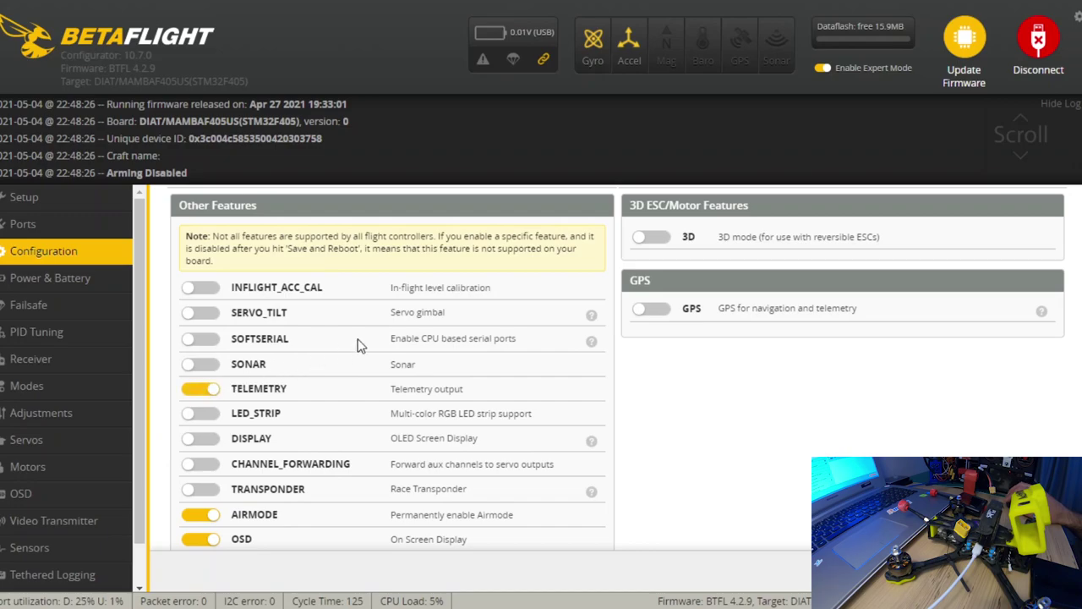
Examine the DYNAMIC_FILTER gyro notch filtering entry in the other features, keeping it enabled
{"action": "scroll", "coordinate": [343, 391], "scroll_direction": "down", "scroll_amount": 1}
{"action": "left_click", "coordinate": [212, 487]}
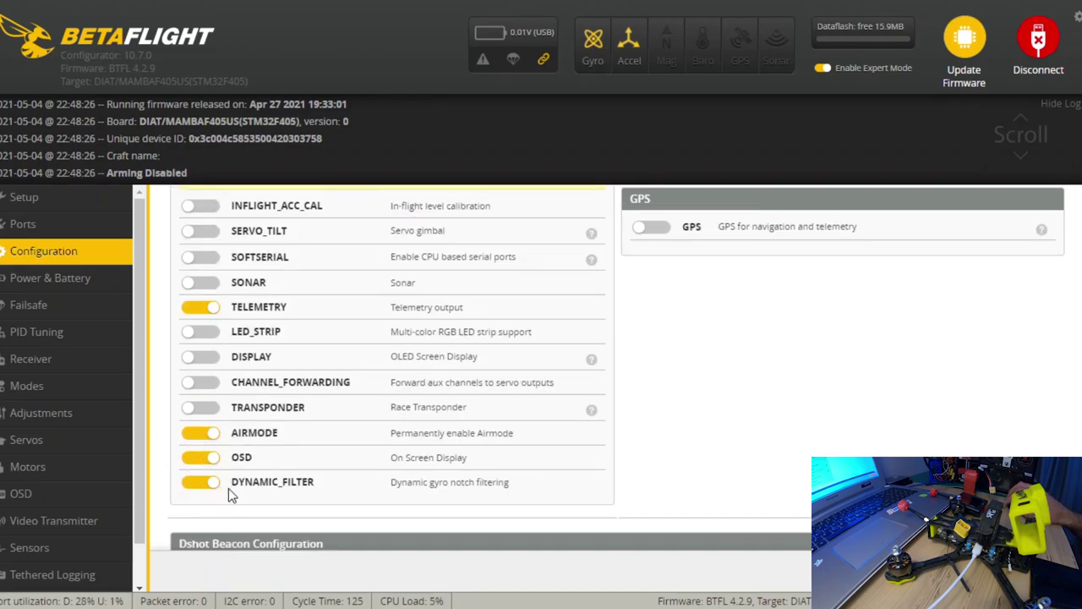
{"action": "left_click_drag", "start_coordinate": [236, 482], "coordinate": [283, 479]}
{"action": "left_click", "coordinate": [515, 485]}
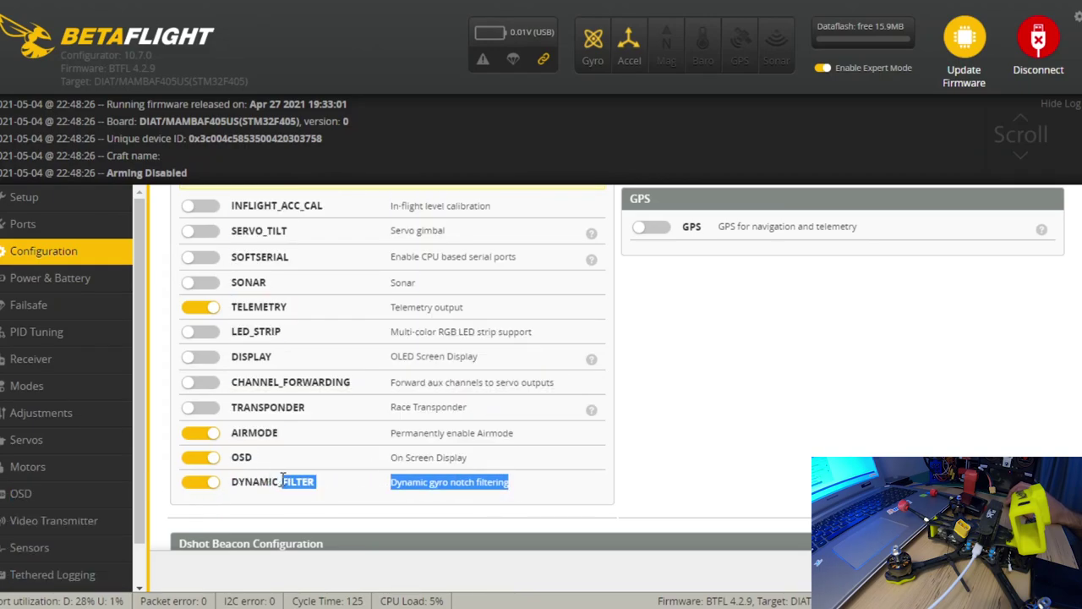
{"action": "left_click", "coordinate": [475, 486]}
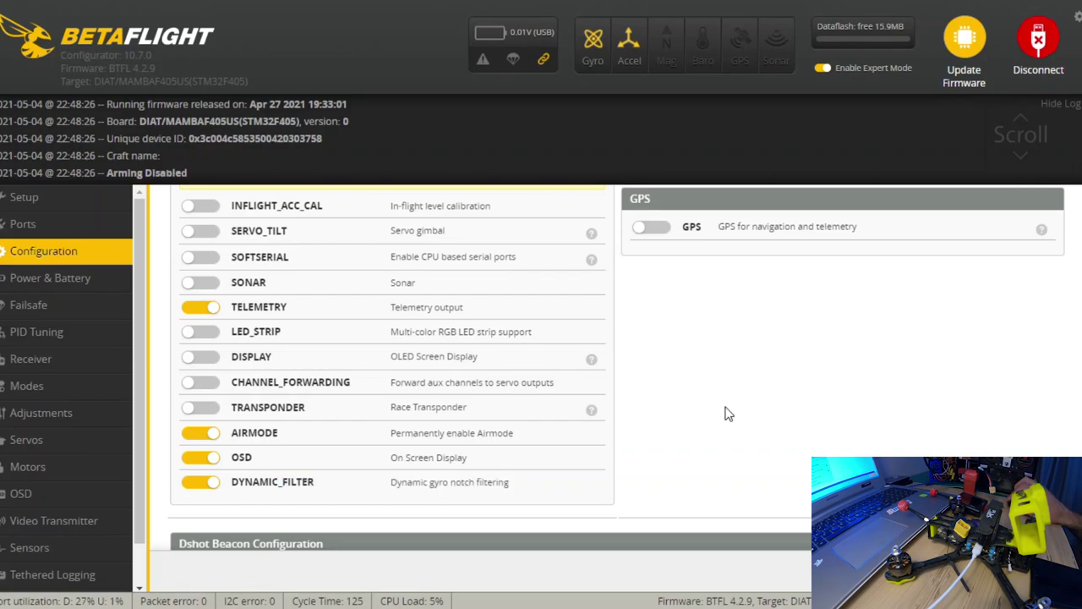
{"action": "scroll", "coordinate": [732, 426], "scroll_direction": "up", "scroll_amount": 1}
{"action": "scroll", "coordinate": [732, 426], "scroll_direction": "down", "scroll_amount": 1}
{"action": "left_click_drag", "start_coordinate": [234, 483], "coordinate": [503, 486]}
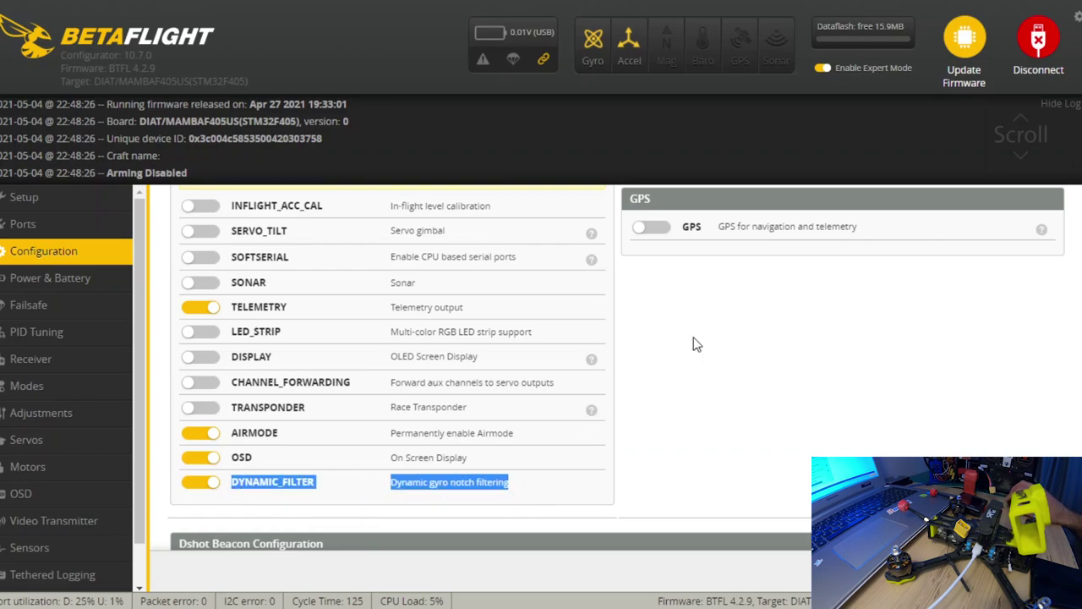
Enable the RX_LOST and RX_SET beeps in the Dshot beacon configuration
{"action": "scroll", "coordinate": [690, 344], "scroll_direction": "up", "scroll_amount": 1}
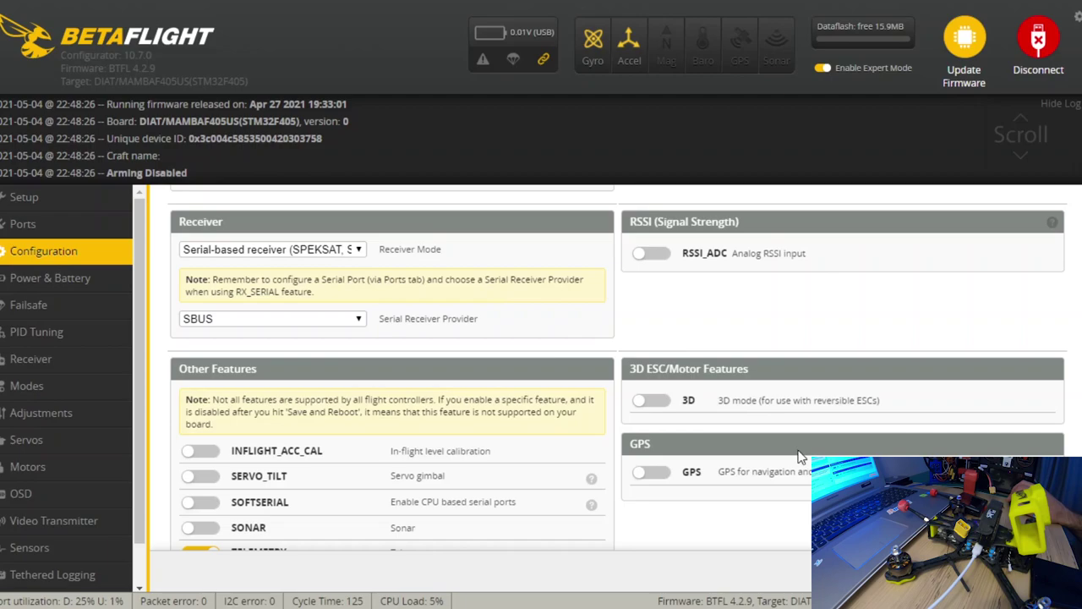
{"action": "scroll", "coordinate": [784, 455], "scroll_direction": "down", "scroll_amount": 1}
{"action": "scroll", "coordinate": [615, 296], "scroll_direction": "down", "scroll_amount": 4}
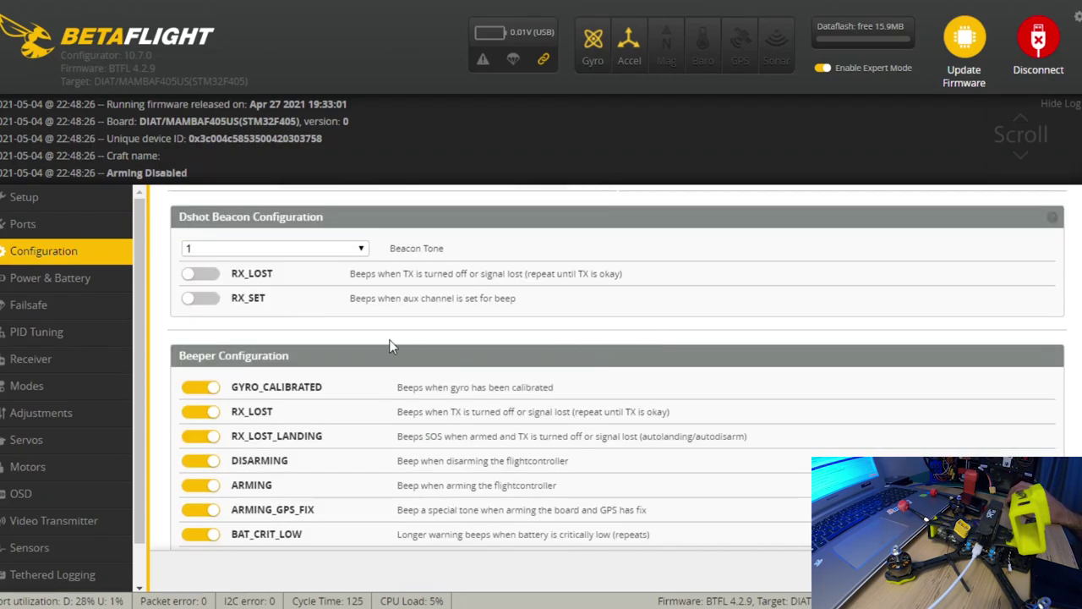
{"action": "left_click", "coordinate": [201, 276]}
{"action": "left_click", "coordinate": [203, 299]}
Review the beeper configuration entries, leave them all enabled, and save the configuration with a reboot
{"action": "scroll", "coordinate": [470, 337], "scroll_direction": "down", "scroll_amount": 5}
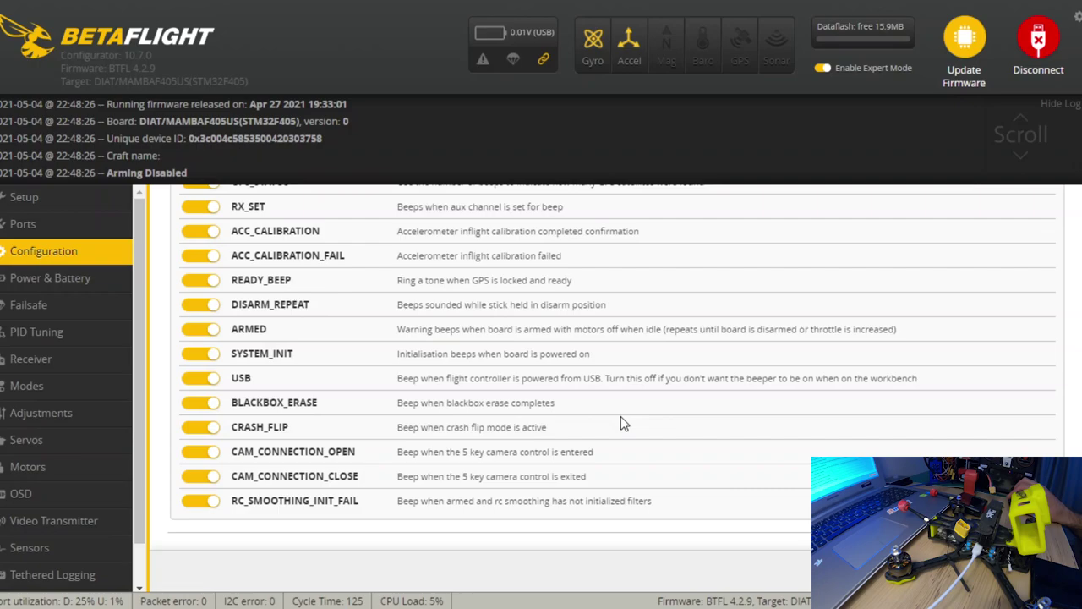
{"action": "scroll", "coordinate": [624, 419], "scroll_direction": "up", "scroll_amount": 4}
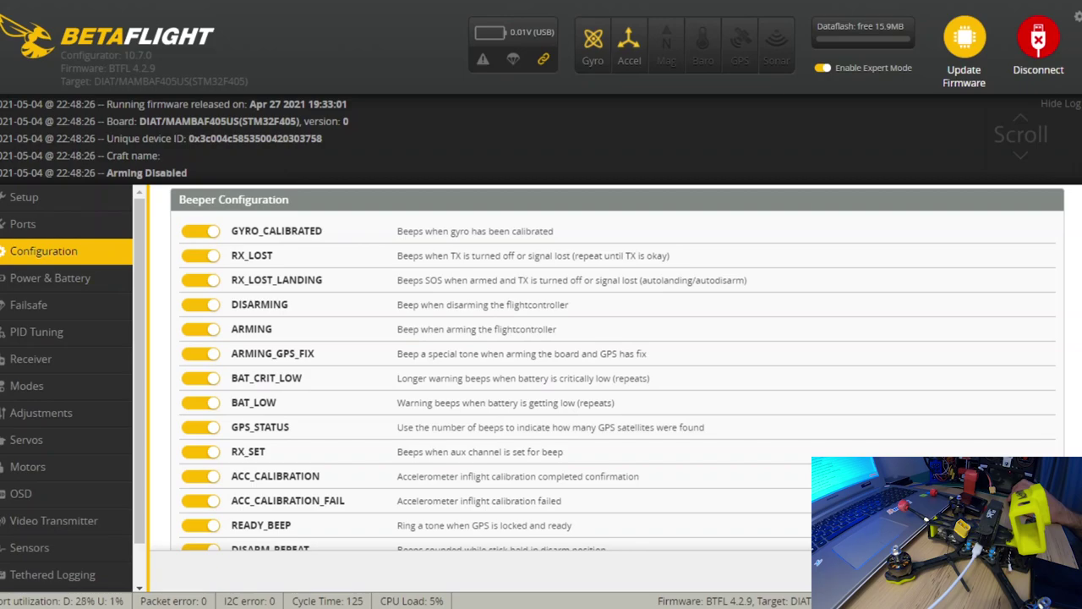
{"action": "left_click", "coordinate": [1015, 572]}
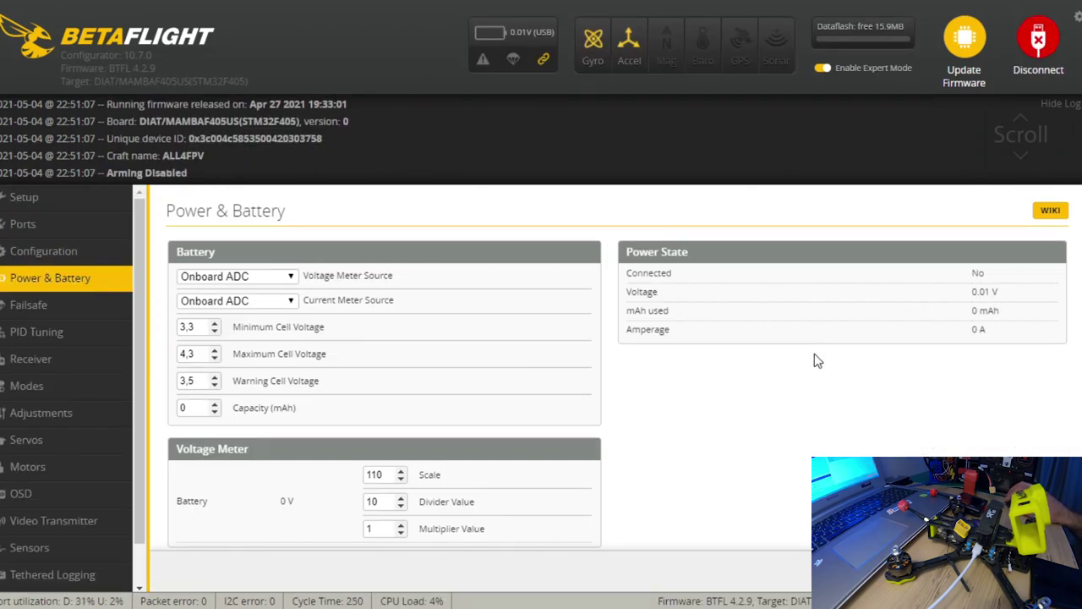
Examine the battery voltage limits, capacity, voltage meter and amperage meter settings in the power and battery configuration
{"action": "scroll", "coordinate": [638, 389], "scroll_direction": "down", "scroll_amount": 1}
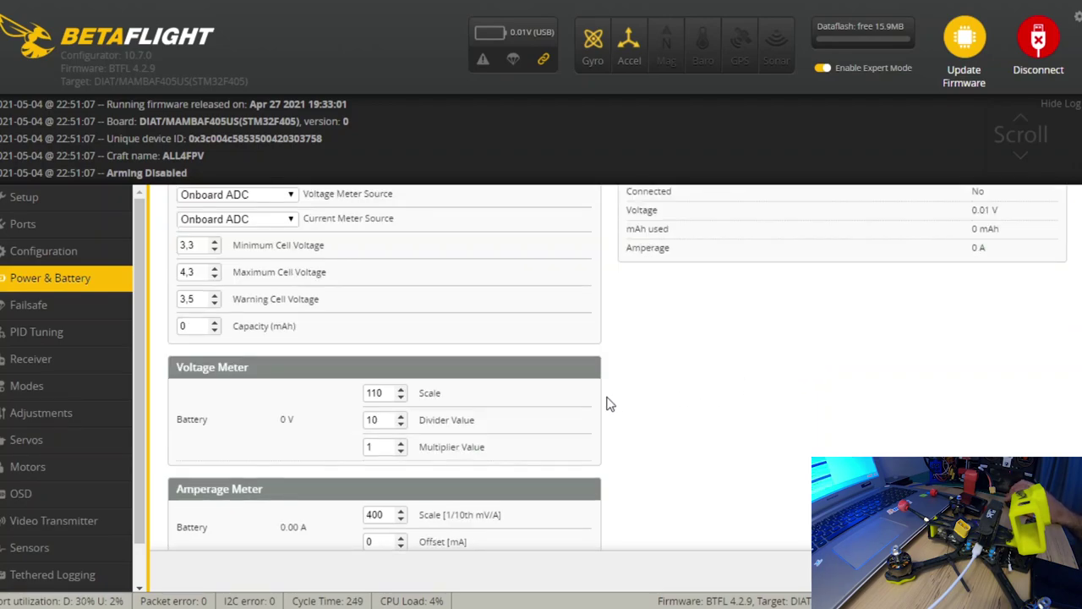
{"action": "scroll", "coordinate": [609, 403], "scroll_direction": "down", "scroll_amount": 1}
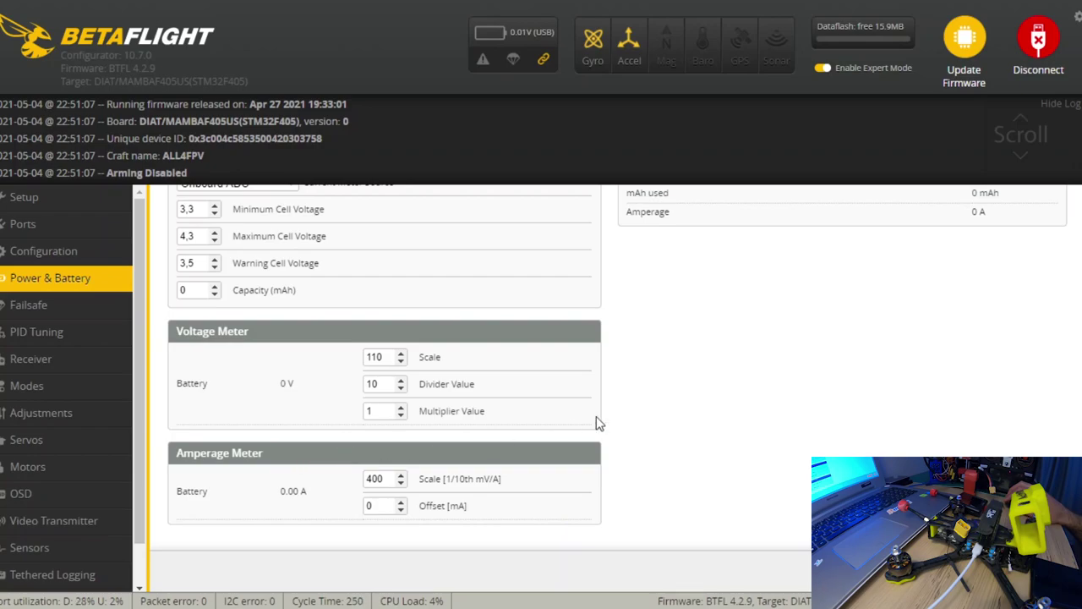
{"action": "scroll", "coordinate": [689, 358], "scroll_direction": "up", "scroll_amount": 1}
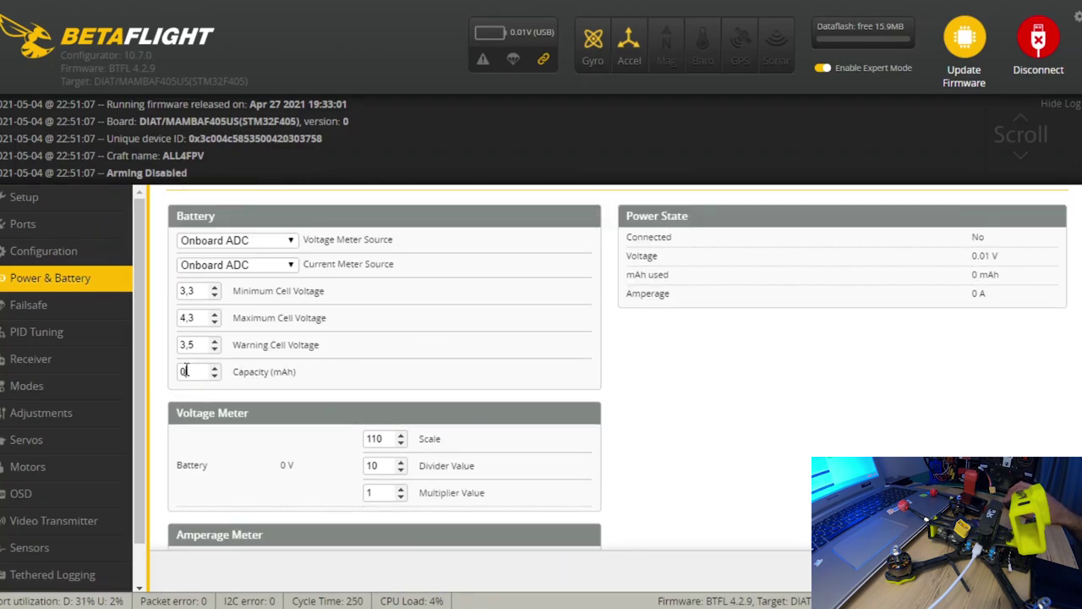
{"action": "left_click_drag", "start_coordinate": [186, 371], "coordinate": [179, 371]}
Examine the failsafe settings, including the pulse range, channel fallback, failsafe switch and stage 2 procedure
{"action": "left_click", "coordinate": [38, 305]}
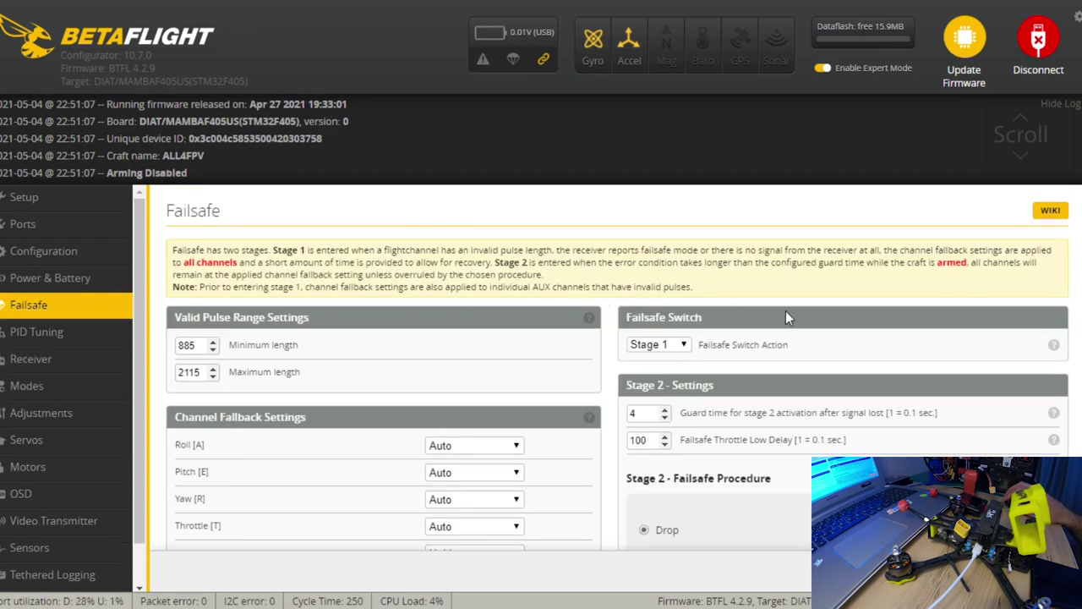
{"action": "scroll", "coordinate": [787, 336], "scroll_direction": "down", "scroll_amount": 5}
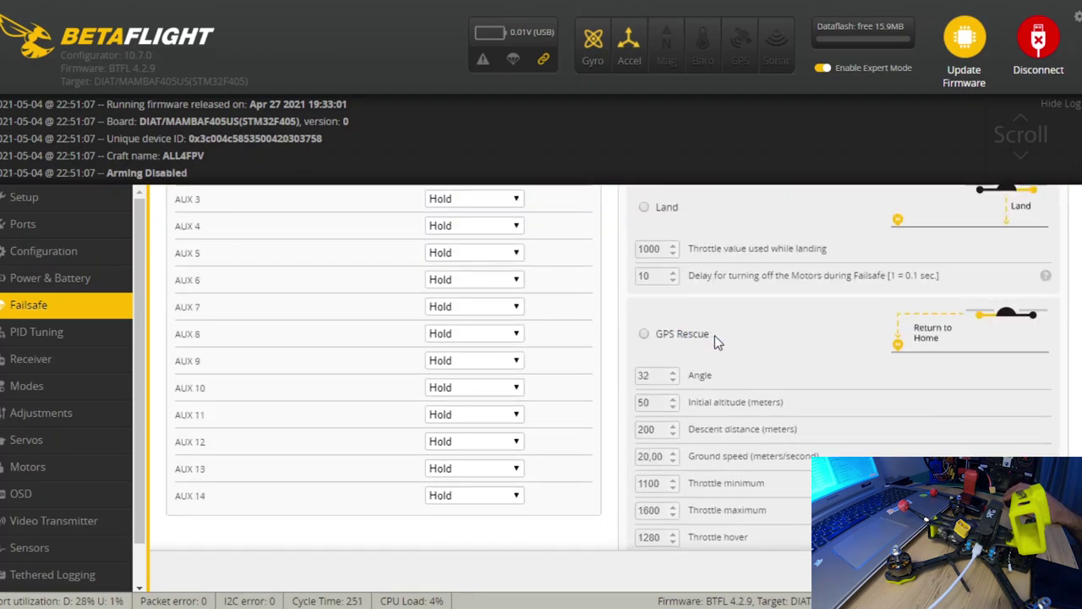
{"action": "scroll", "coordinate": [535, 305], "scroll_direction": "up", "scroll_amount": 4}
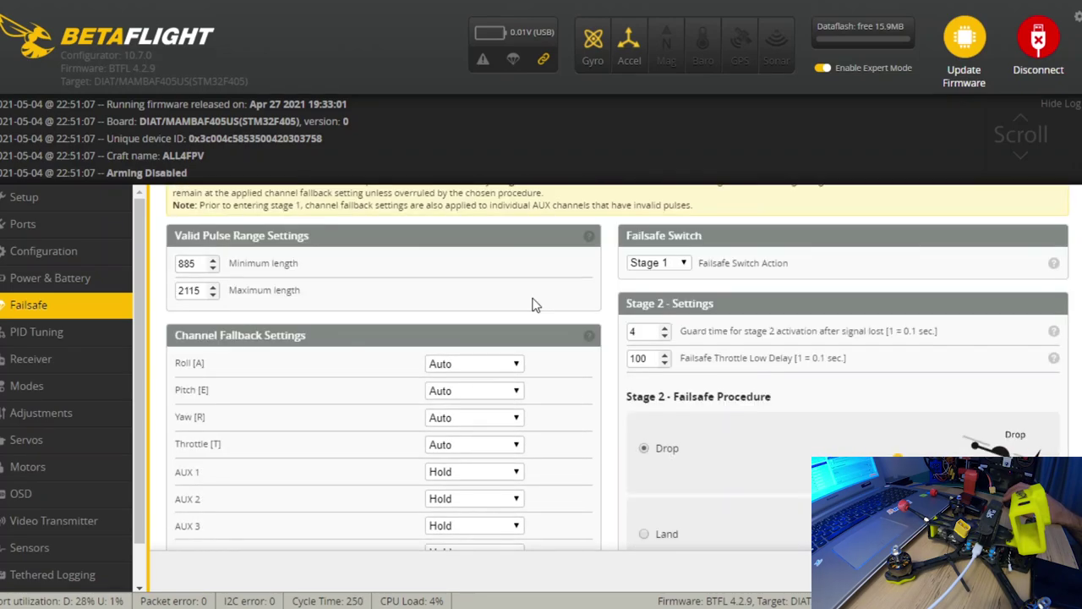
{"action": "scroll", "coordinate": [817, 400], "scroll_direction": "down", "scroll_amount": 1}
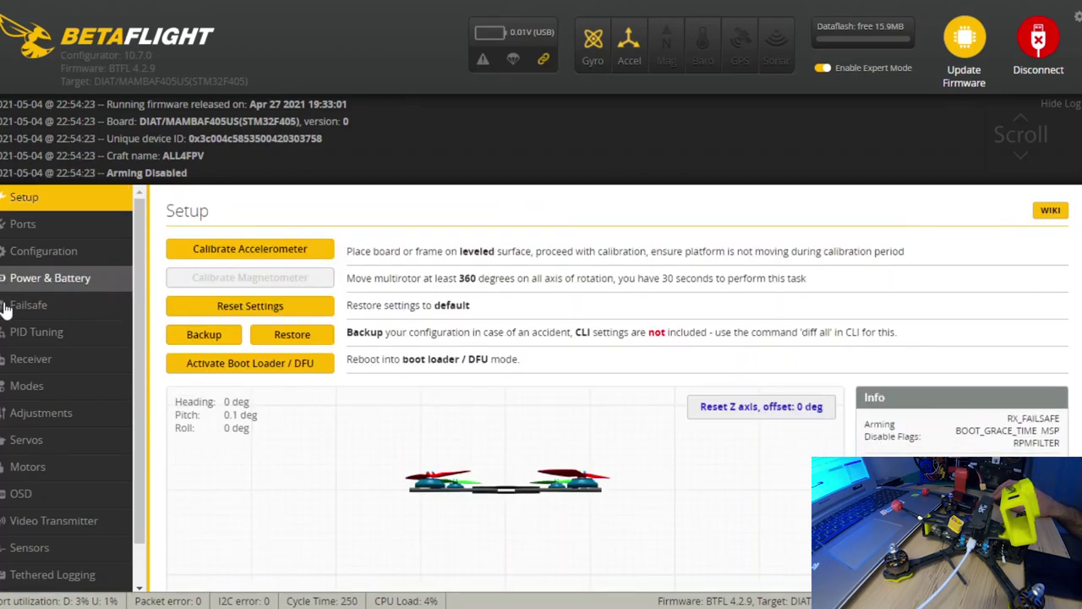
View the PID tuning settings and check the live receiver channel values
{"action": "left_click", "coordinate": [71, 332]}
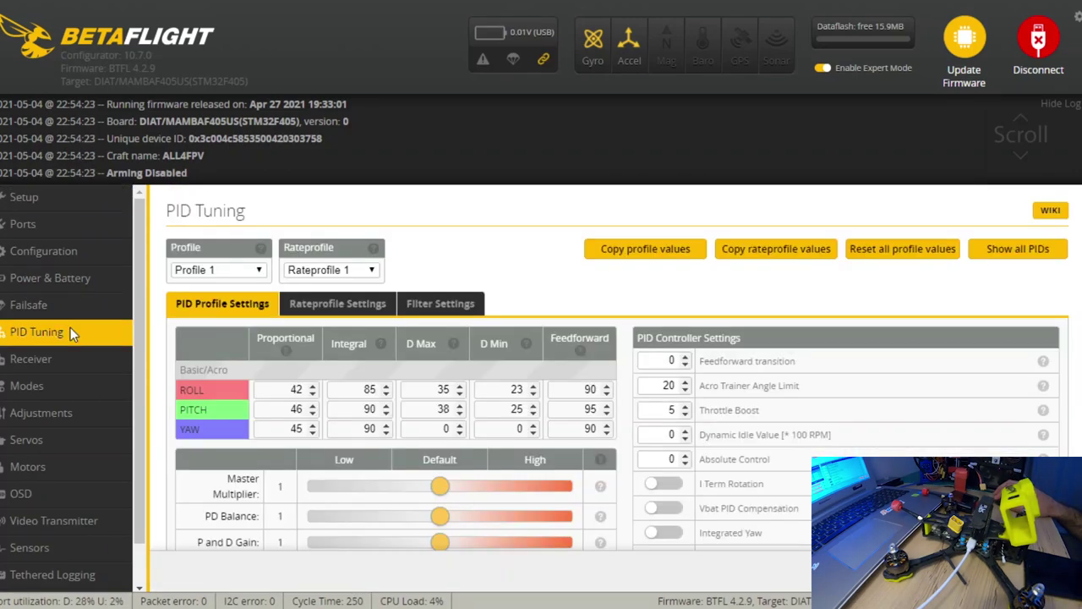
{"action": "left_click", "coordinate": [85, 357]}
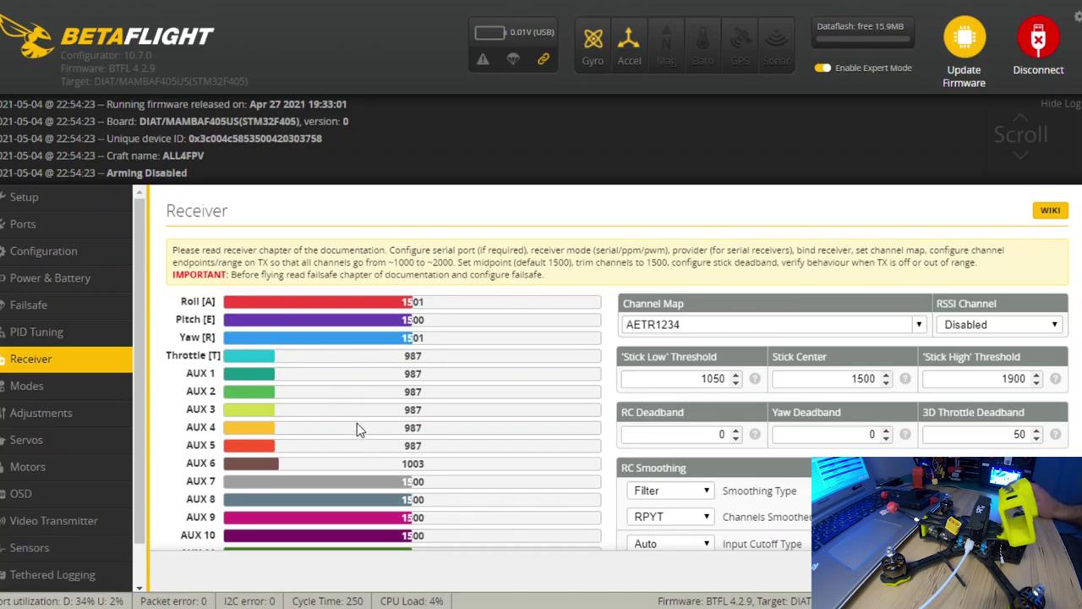
List the current receiver channel ranges in the CLI with the rxrange command
{"action": "scroll", "coordinate": [70, 457], "scroll_direction": "down", "scroll_amount": 1}
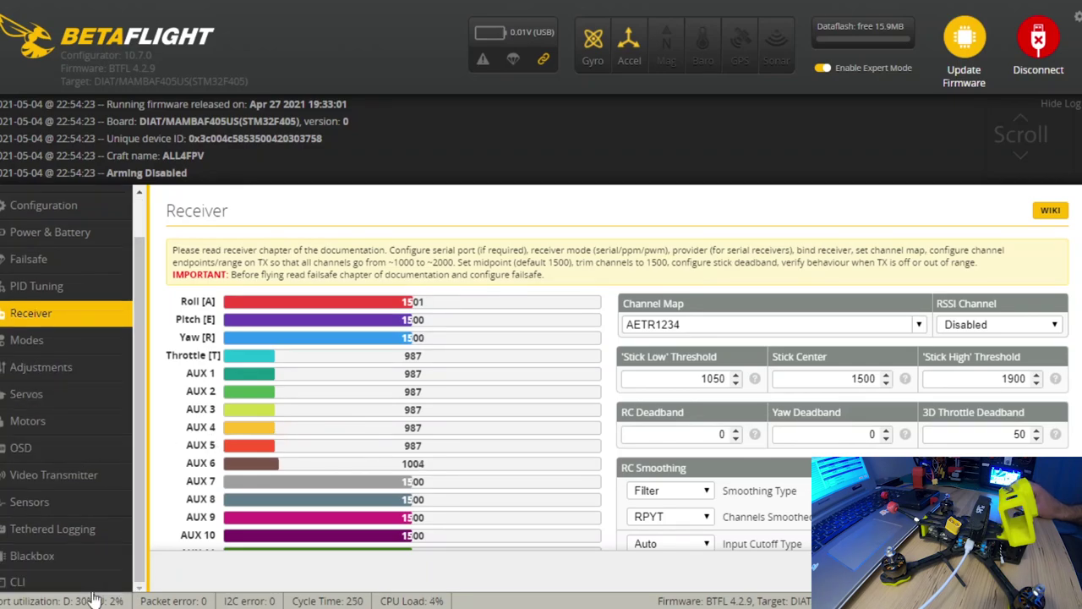
{"action": "left_click", "coordinate": [18, 582]}
{"action": "type", "text": "rxrange"}
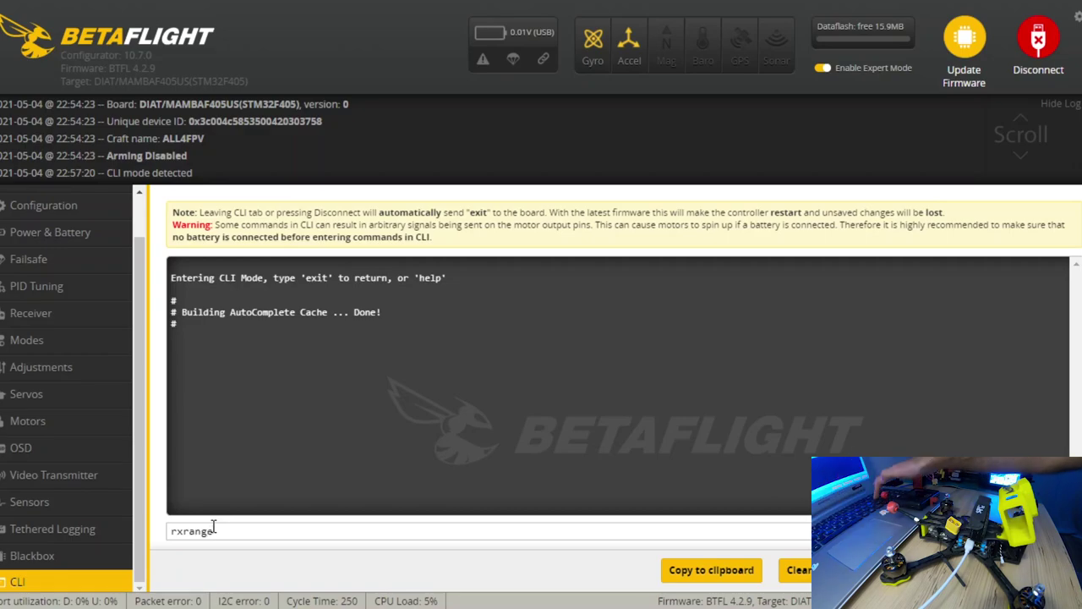
{"action": "key", "text": "Return"}
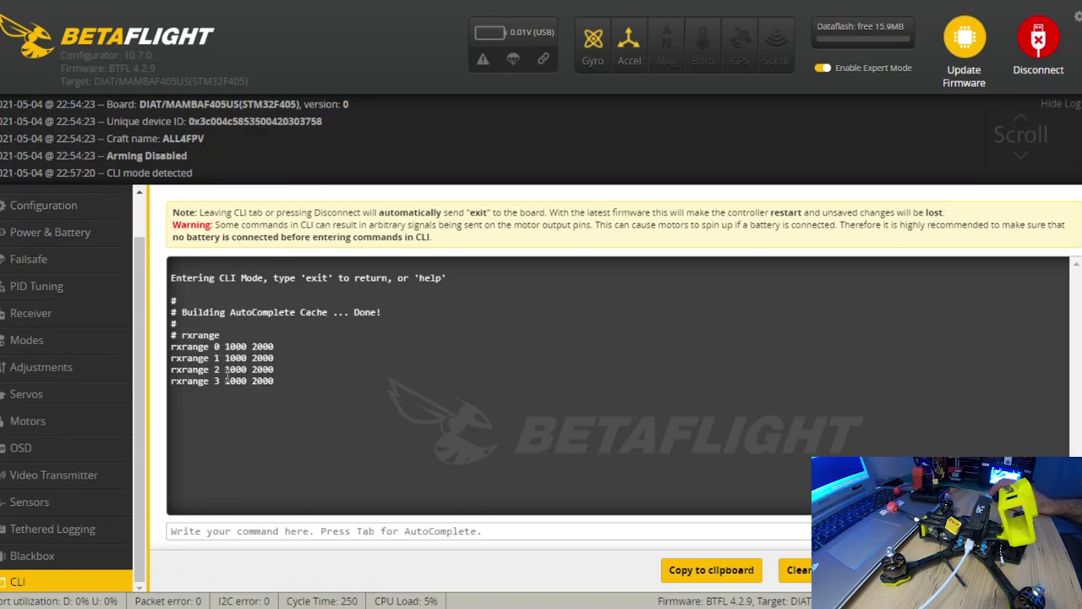
Set receiver channel 0's range to 988–2011 by submitting the CLI command rxrange 0 988 2011
{"action": "left_click_drag", "start_coordinate": [171, 347], "coordinate": [285, 350]}
{"action": "key", "text": "ctrl+c"}
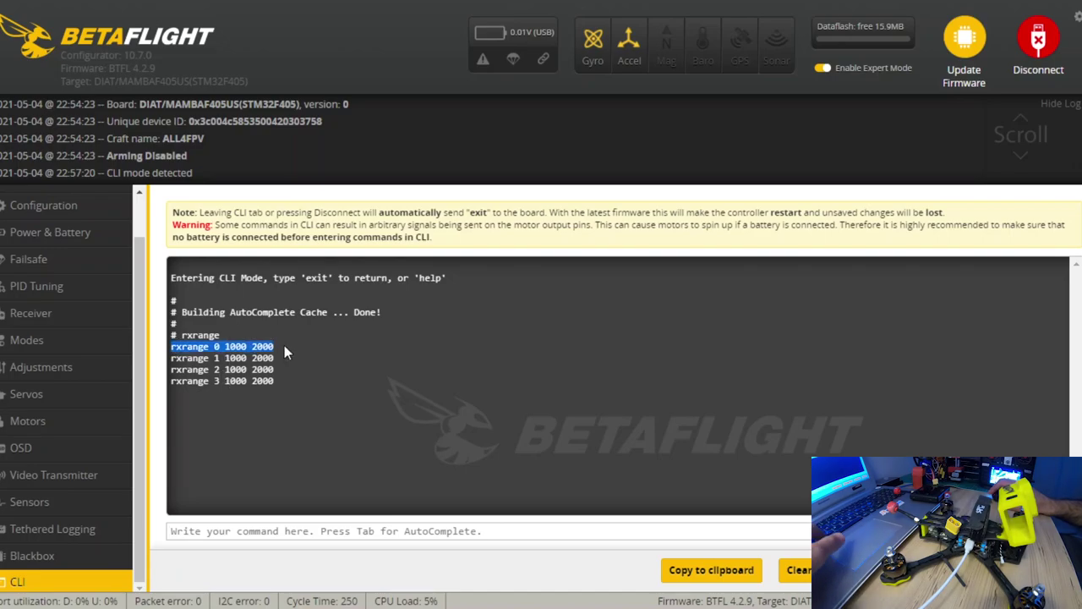
{"action": "left_click", "coordinate": [285, 531]}
{"action": "key", "text": "ctrl+v"}
{"action": "double_click", "coordinate": [243, 532]}
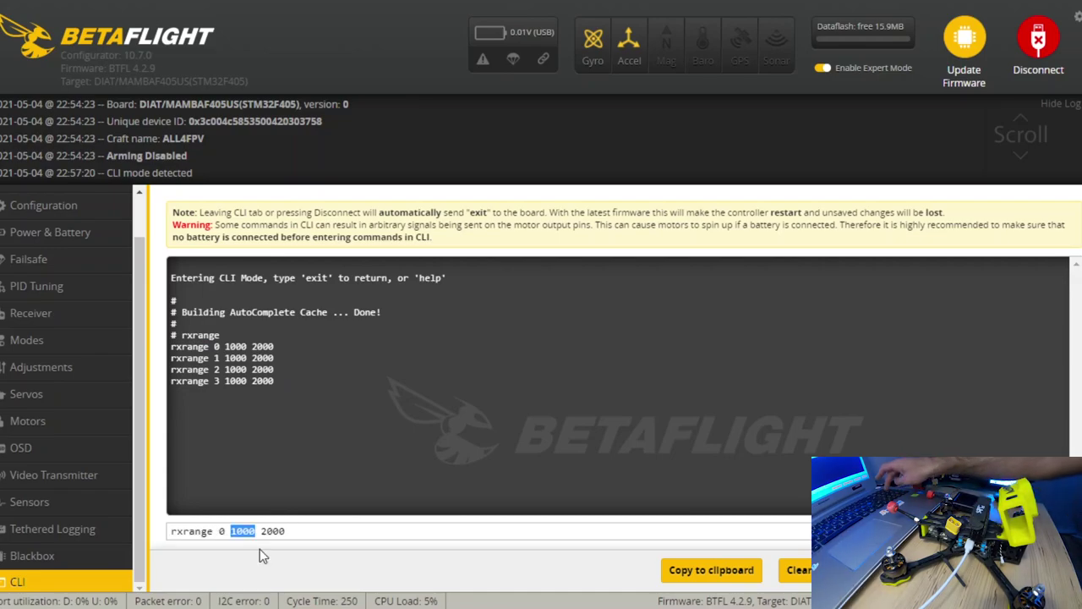
{"action": "type", "text": "988"}
{"action": "double_click", "coordinate": [267, 531]}
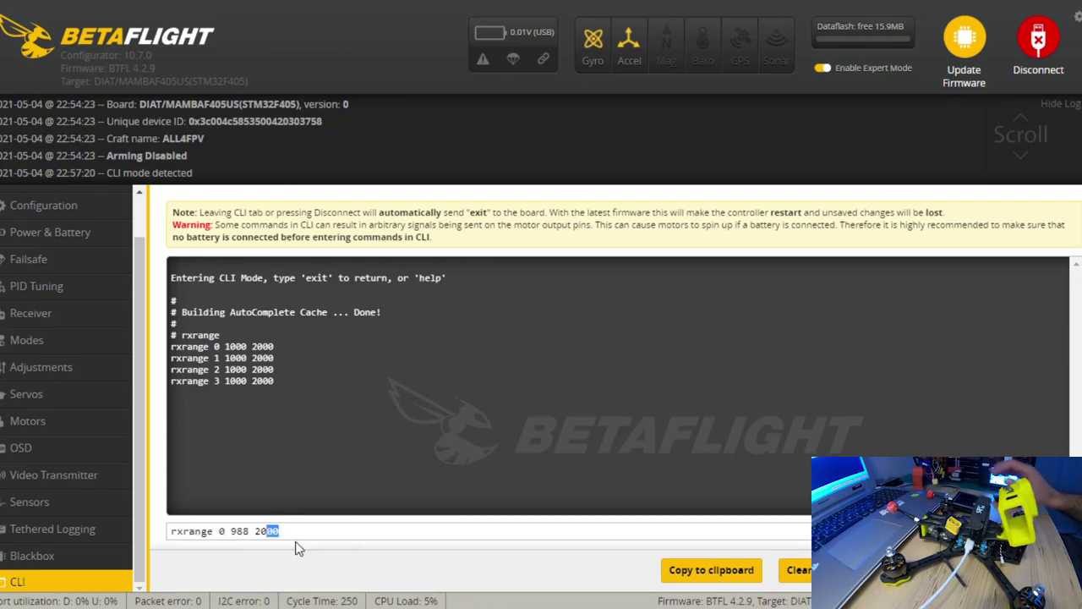
{"action": "type", "text": "2011"}
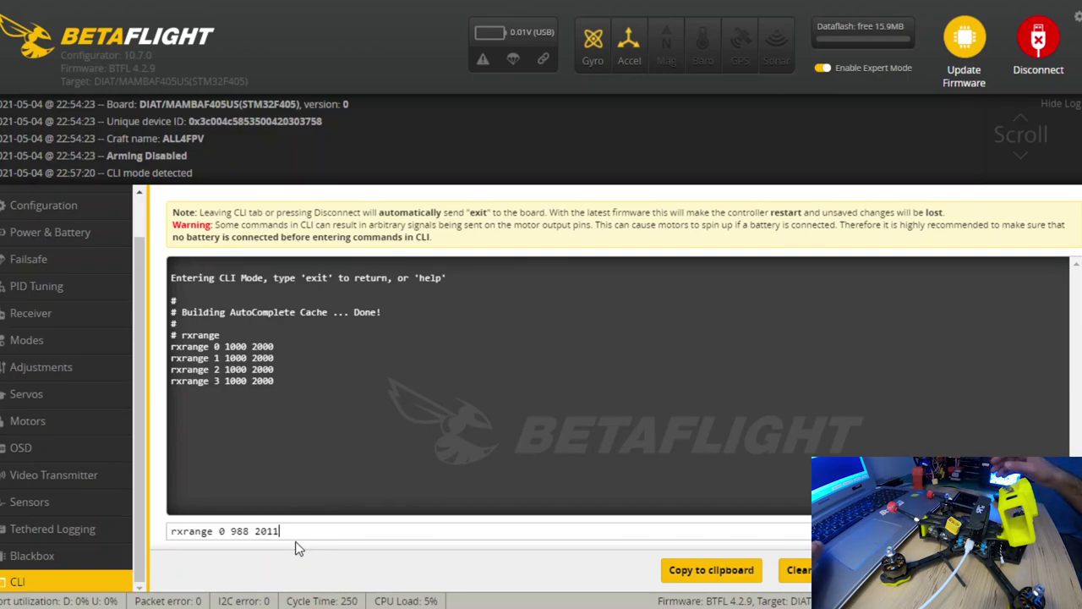
{"action": "key", "text": "ctrl+a"}
{"action": "key", "text": "ctrl+c"}
{"action": "key", "text": "Return"}
Apply the same 988 2011 rxrange to channels 1, 2 and 3 in the CLI
{"action": "key", "text": "ctrl+v"}
{"action": "double_click", "coordinate": [222, 531]}
{"action": "type", "text": "1"}
{"action": "key", "text": "Return"}
{"action": "key", "text": "ctrl+v"}
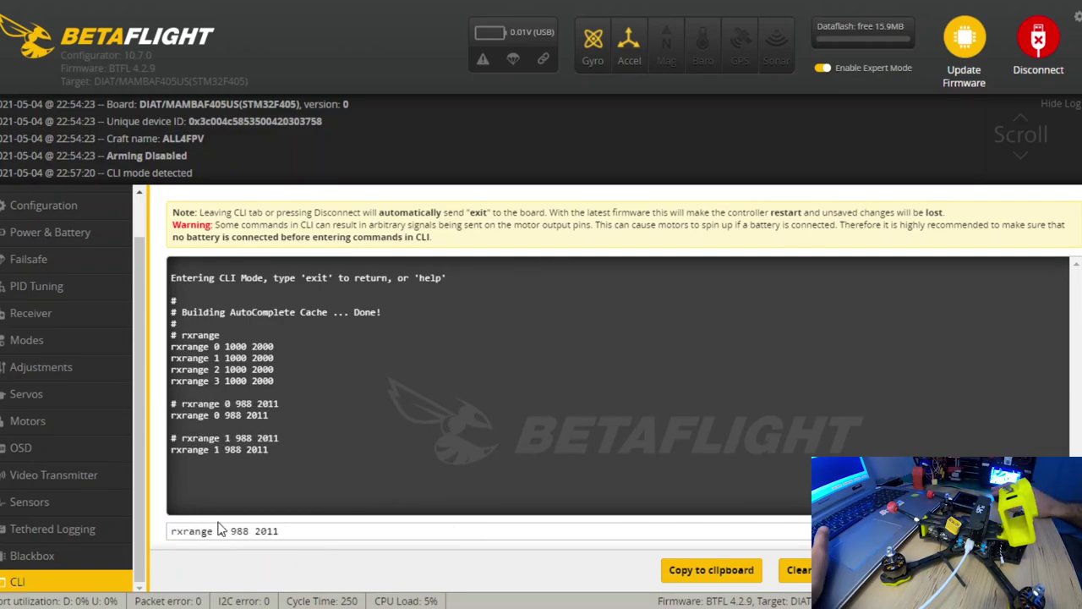
{"action": "double_click", "coordinate": [222, 531]}
{"action": "type", "text": "2"}
{"action": "key", "text": "Return"}
{"action": "key", "text": "ctrl+v"}
{"action": "type", "text": "3"}
{"action": "key", "text": "Return"}
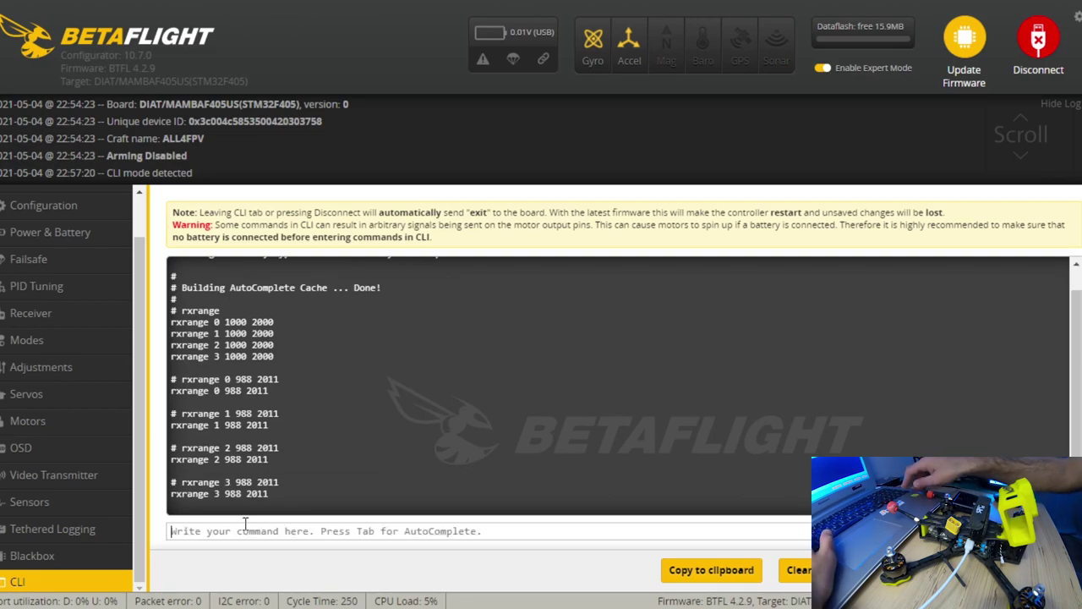
Save the CLI changes with the save command and recheck the live receiver channel values
{"action": "type", "text": "save"}
{"action": "key", "text": "Return"}
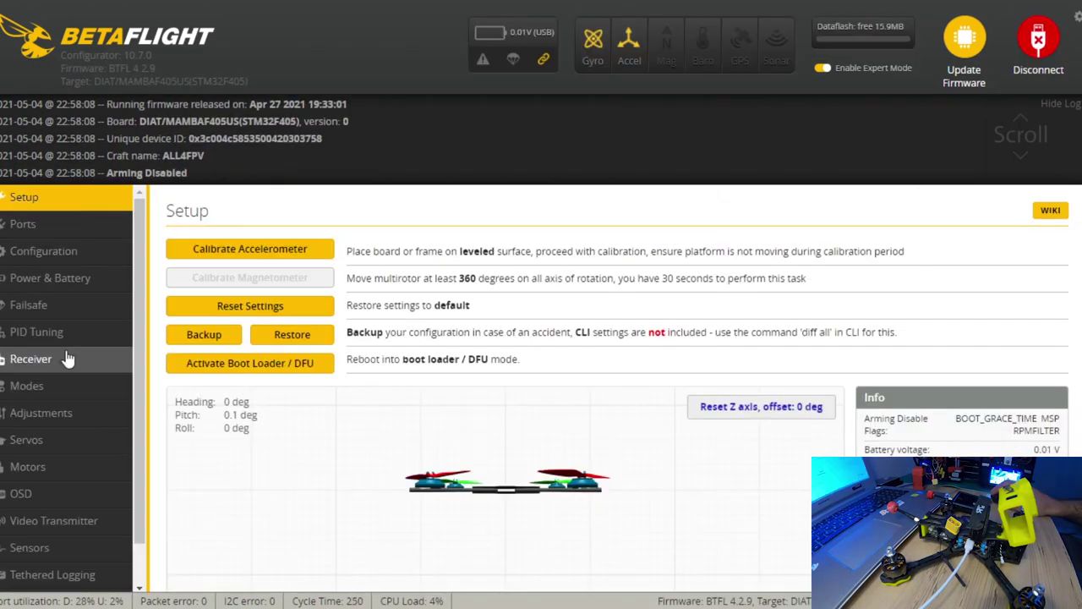
{"action": "left_click", "coordinate": [68, 359]}
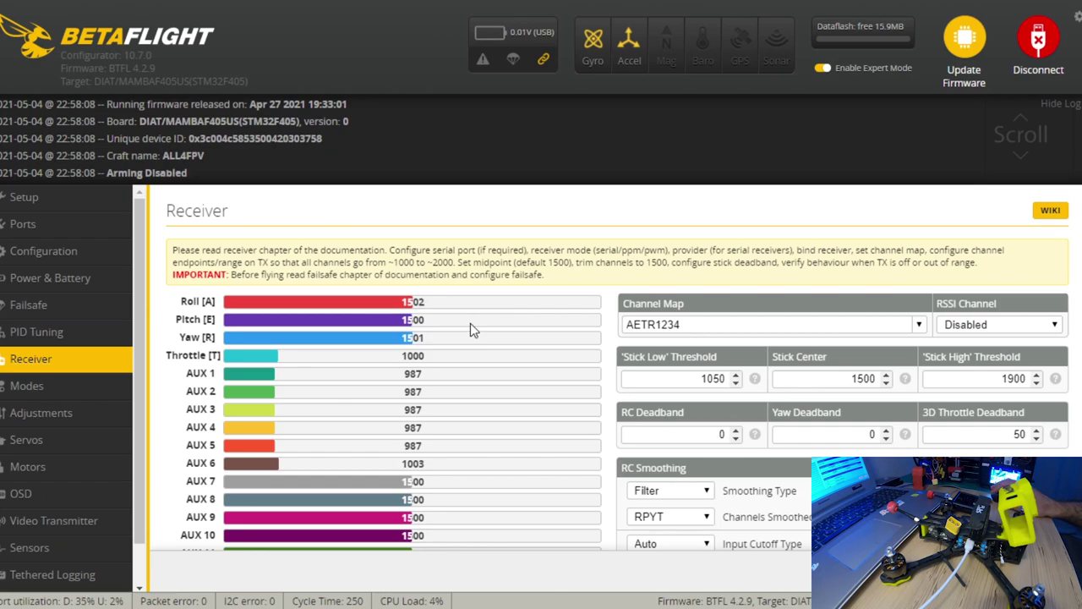
Show the unused modes and add an ARM range on AUX 2 from 1300 to 2100
{"action": "left_click", "coordinate": [33, 386]}
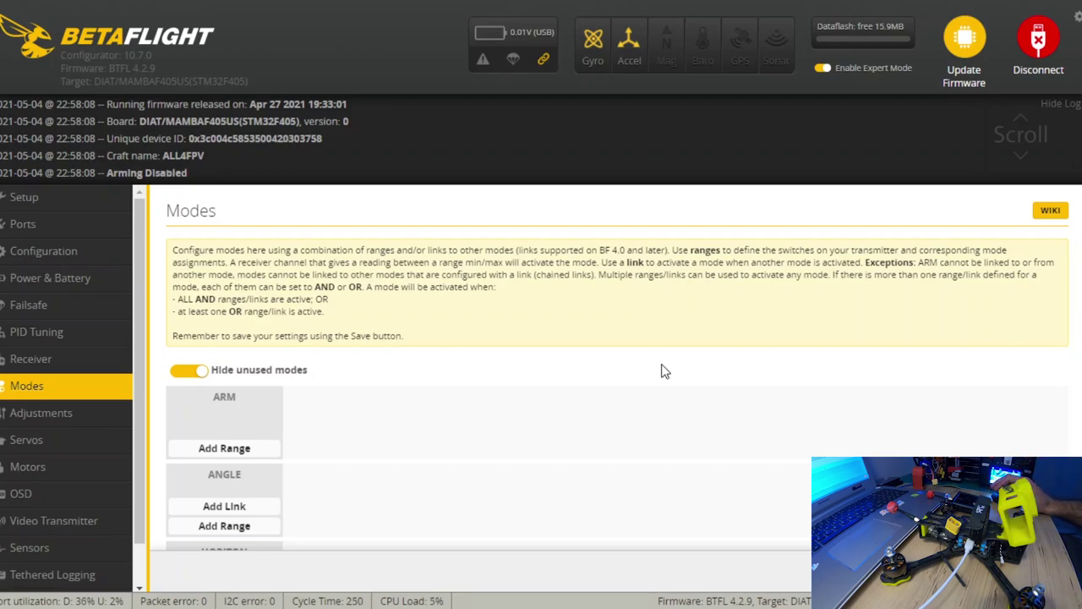
{"action": "left_click", "coordinate": [188, 370]}
{"action": "left_click", "coordinate": [232, 448]}
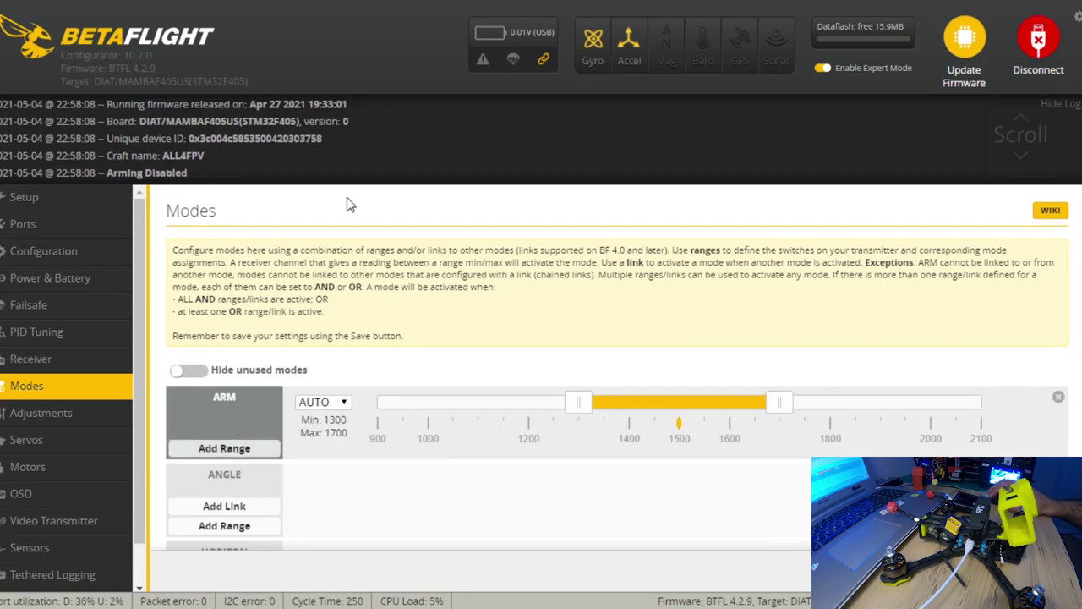
{"action": "left_click_drag", "start_coordinate": [778, 401], "coordinate": [962, 355]}
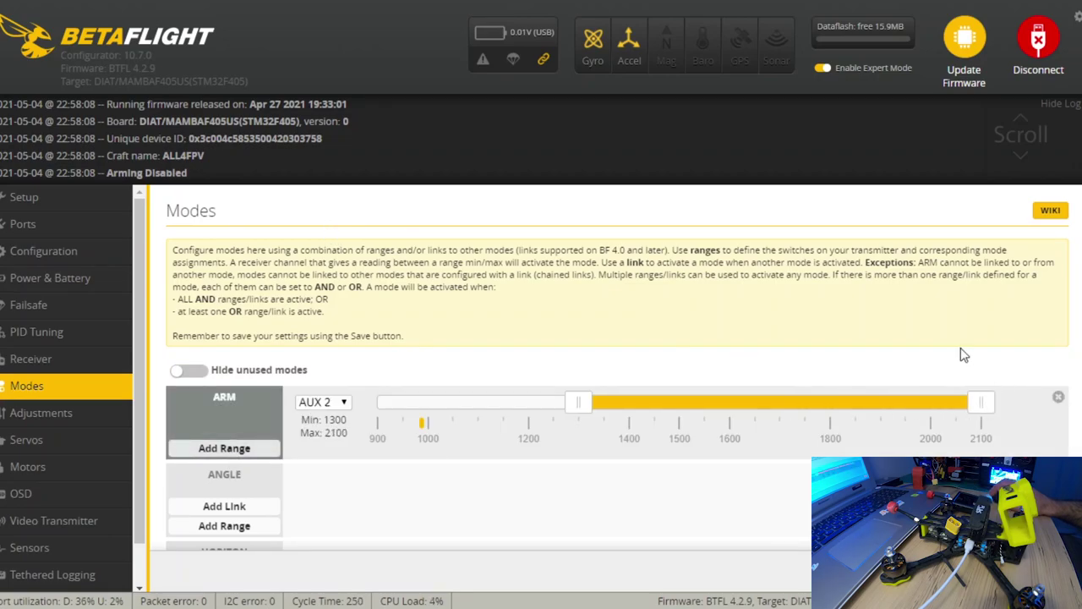
Add a HORIZON range on AUX 2 from 1300 to 1700 and a FAILSAFE range on AUX 1 from 1700 to 2100
{"action": "scroll", "coordinate": [392, 464], "scroll_direction": "down", "scroll_amount": 2}
{"action": "left_click", "coordinate": [258, 441]}
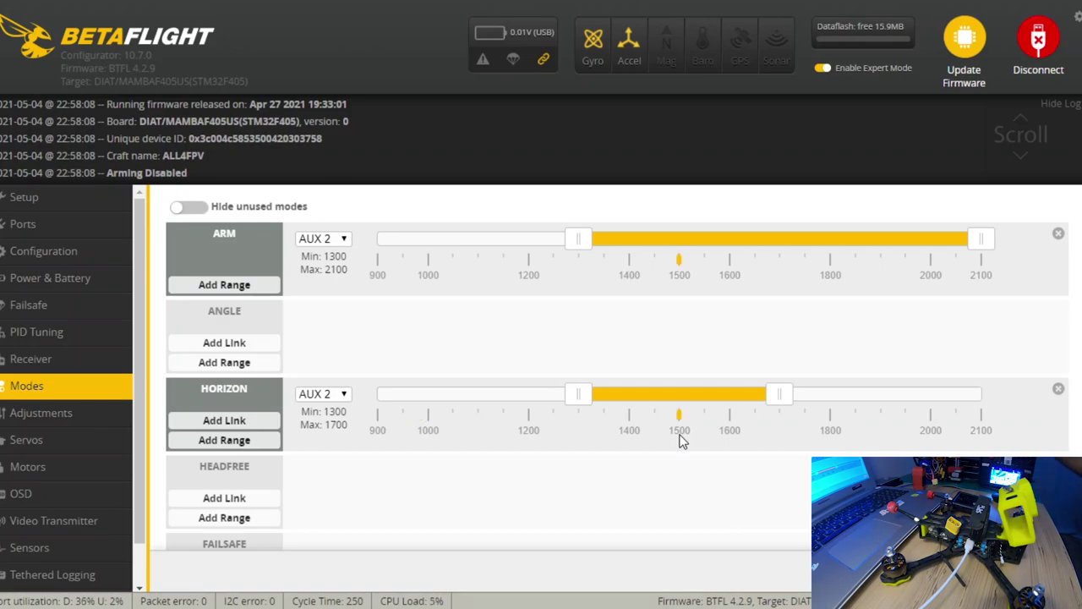
{"action": "scroll", "coordinate": [397, 377], "scroll_direction": "down", "scroll_amount": 2}
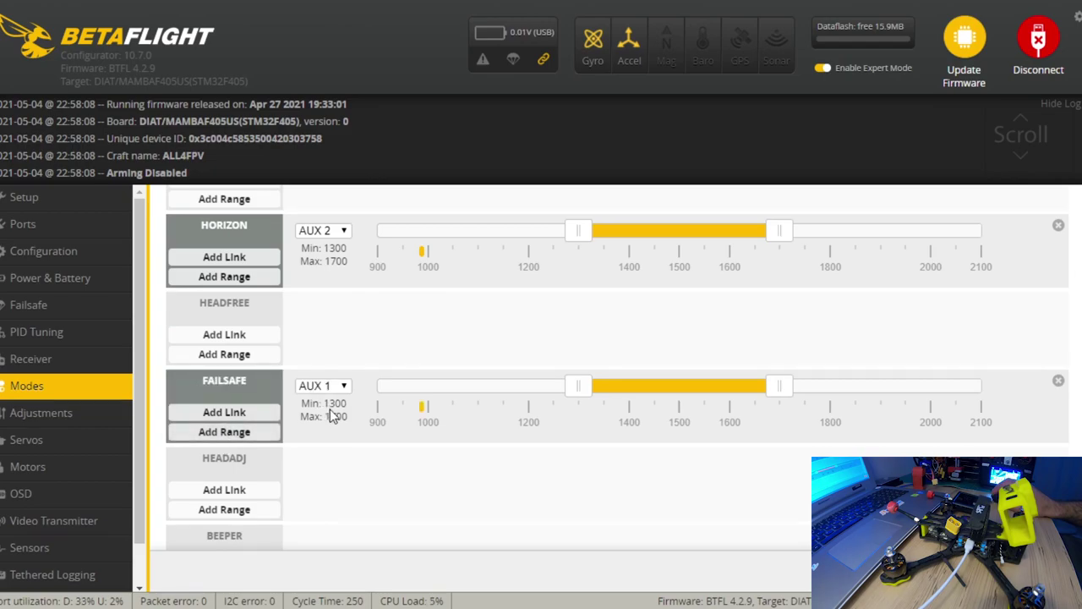
{"action": "left_click_drag", "start_coordinate": [635, 386], "coordinate": [836, 367]}
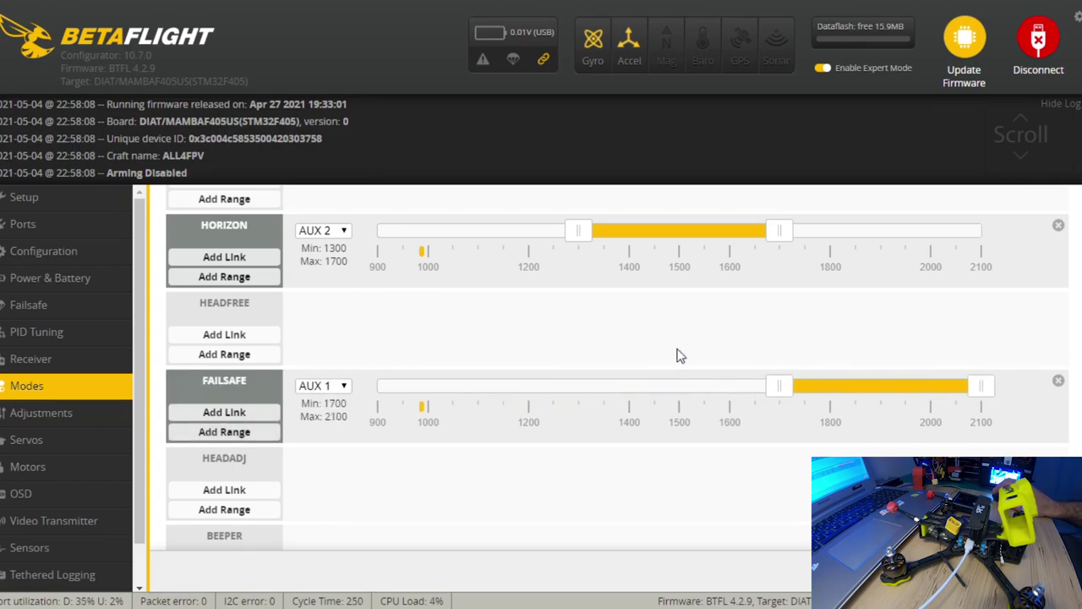
Add a BEEPER mode range on AUX 1 from 1700 to 2100
{"action": "scroll", "coordinate": [379, 387], "scroll_direction": "down", "scroll_amount": 2}
{"action": "scroll", "coordinate": [319, 412], "scroll_direction": "down", "scroll_amount": 1}
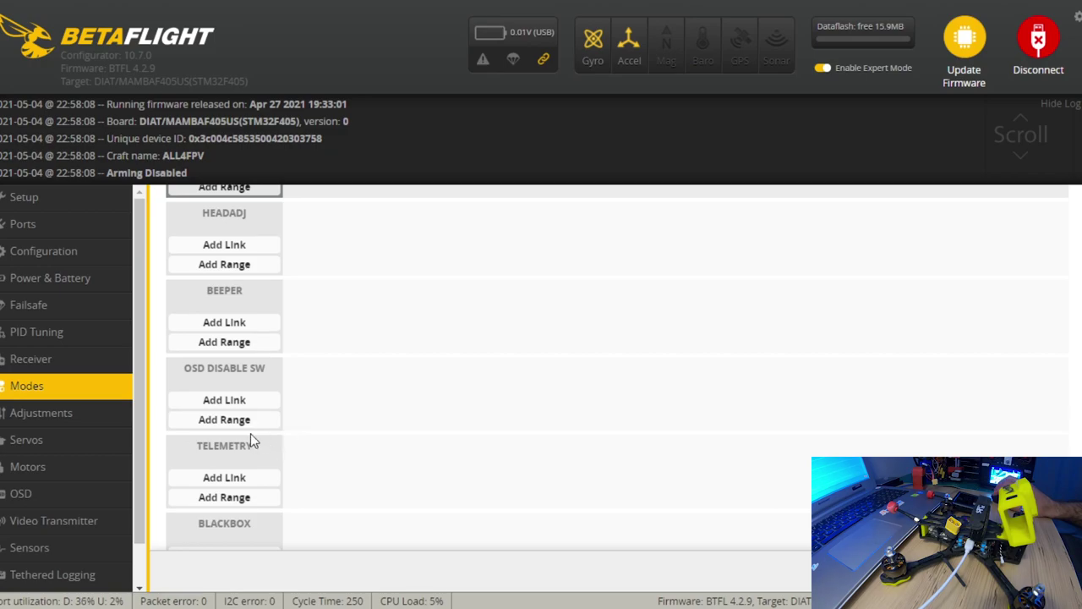
{"action": "left_click", "coordinate": [225, 342]}
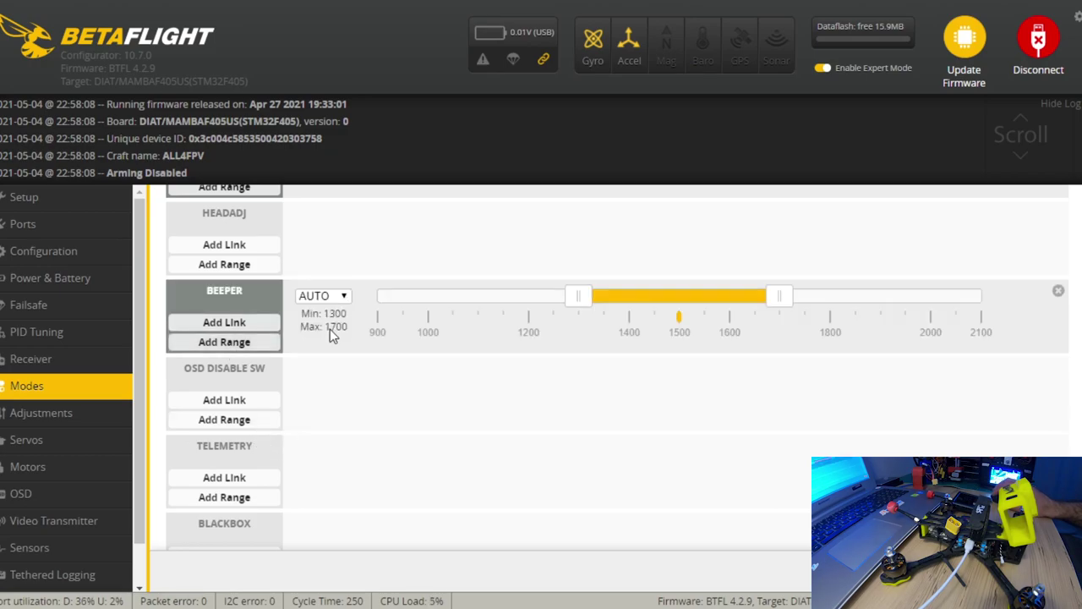
{"action": "left_click_drag", "start_coordinate": [637, 293], "coordinate": [838, 293]}
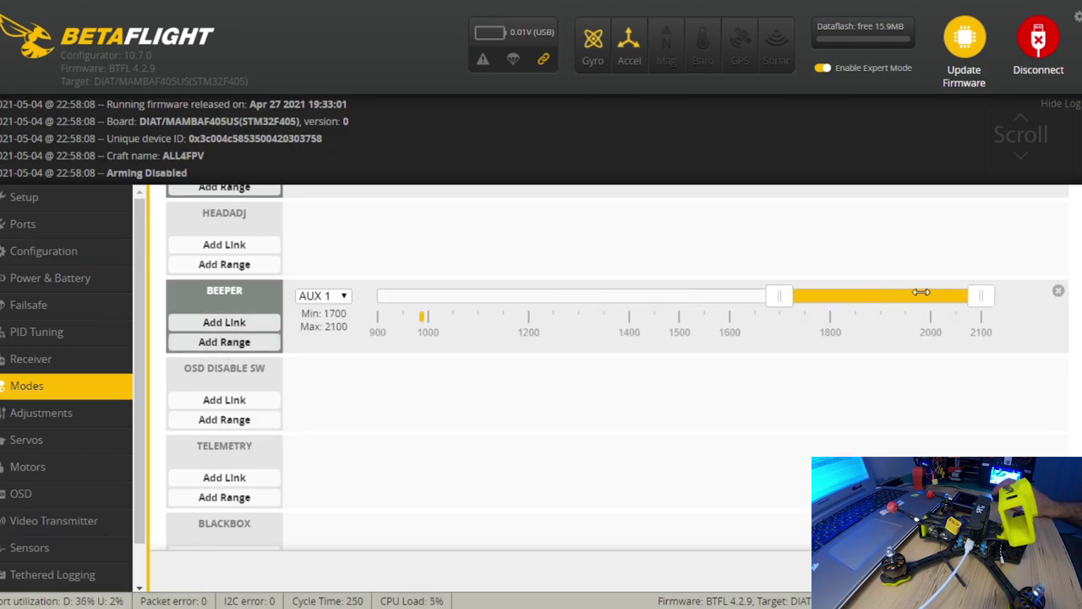
Add an OSD DISABLE SW range on AUX 3 from 900 to 1300 and a BLACKBOX range on AUX 2 from 1700 to 2100
{"action": "left_click", "coordinate": [272, 420]}
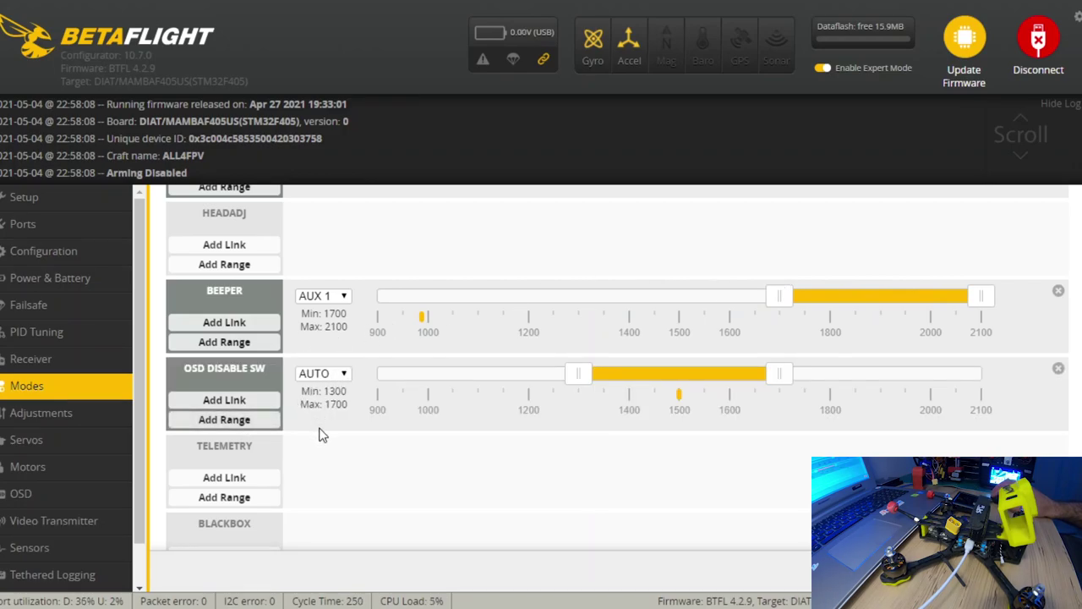
{"action": "left_click_drag", "start_coordinate": [693, 371], "coordinate": [431, 390]}
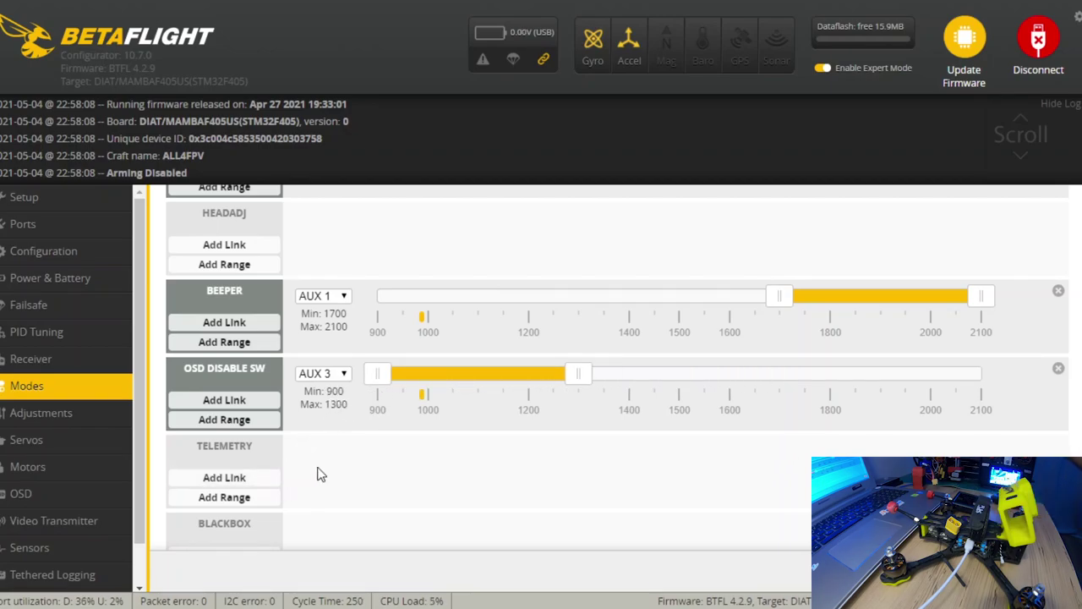
{"action": "scroll", "coordinate": [316, 471], "scroll_direction": "down", "scroll_amount": 2}
{"action": "left_click", "coordinate": [230, 413]}
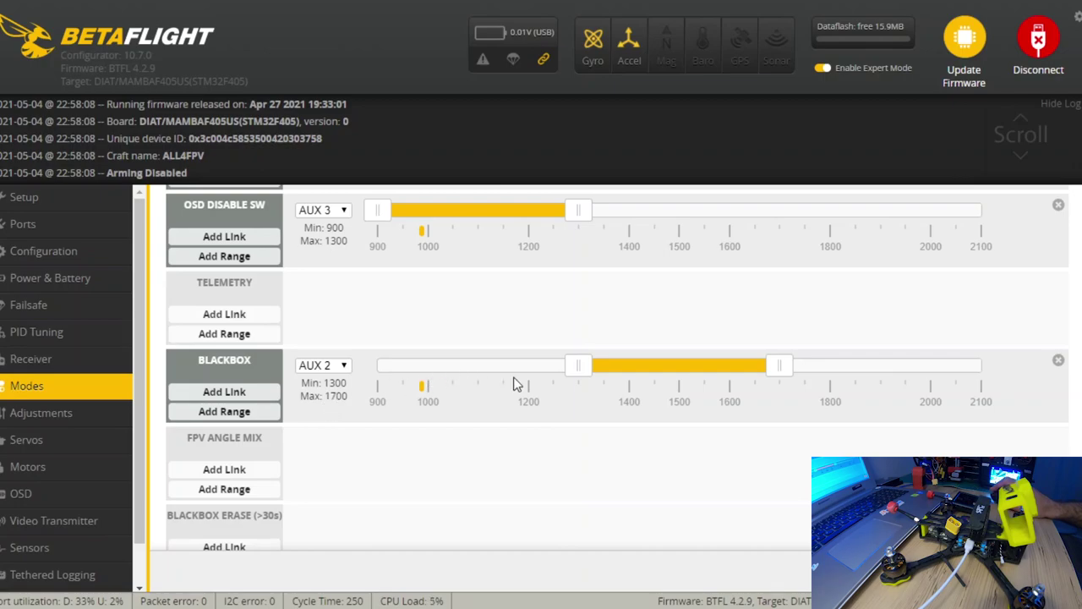
{"action": "left_click_drag", "start_coordinate": [645, 369], "coordinate": [909, 359]}
Add a FLIP OVER AFTER CRASH mode range on AUX 5 from 1700 to 2100
{"action": "scroll", "coordinate": [617, 363], "scroll_direction": "up", "scroll_amount": 10}
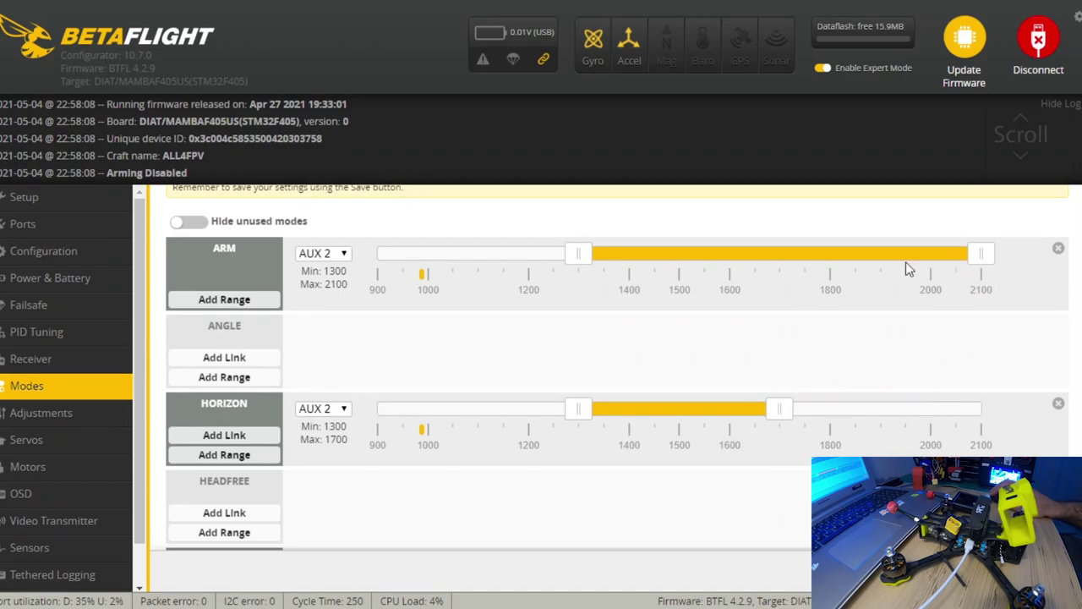
{"action": "scroll", "coordinate": [617, 364], "scroll_direction": "down", "scroll_amount": 10}
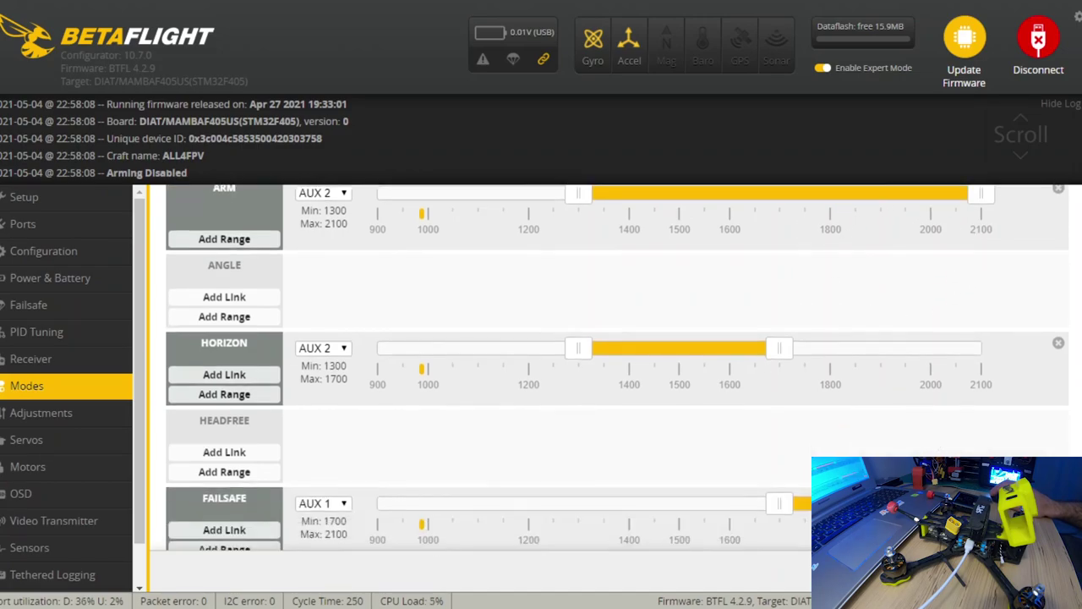
{"action": "scroll", "coordinate": [617, 364], "scroll_direction": "down", "scroll_amount": 5}
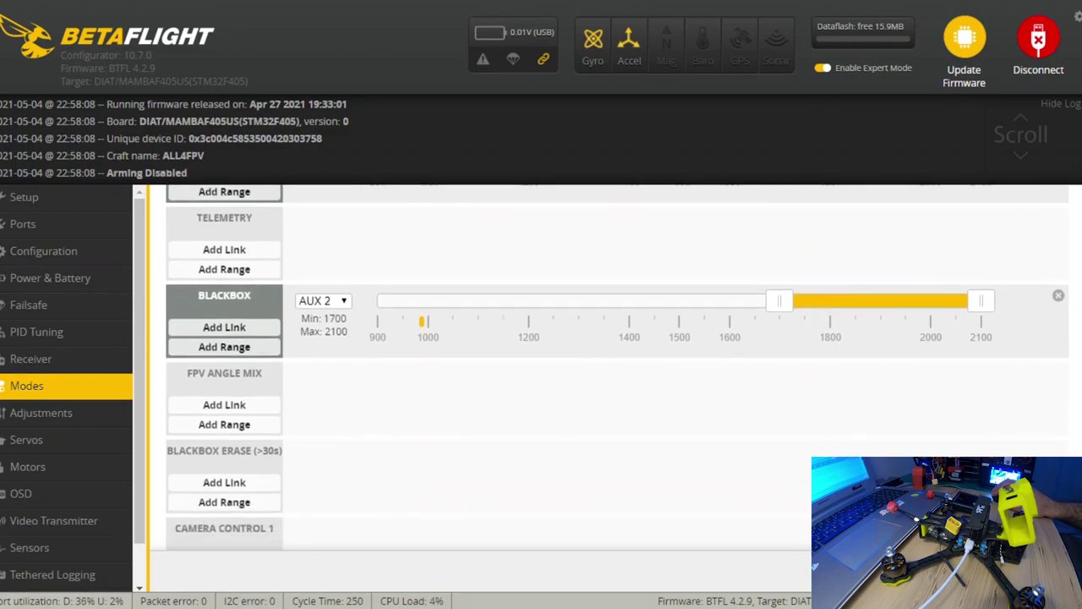
{"action": "scroll", "coordinate": [618, 364], "scroll_direction": "down", "scroll_amount": 2}
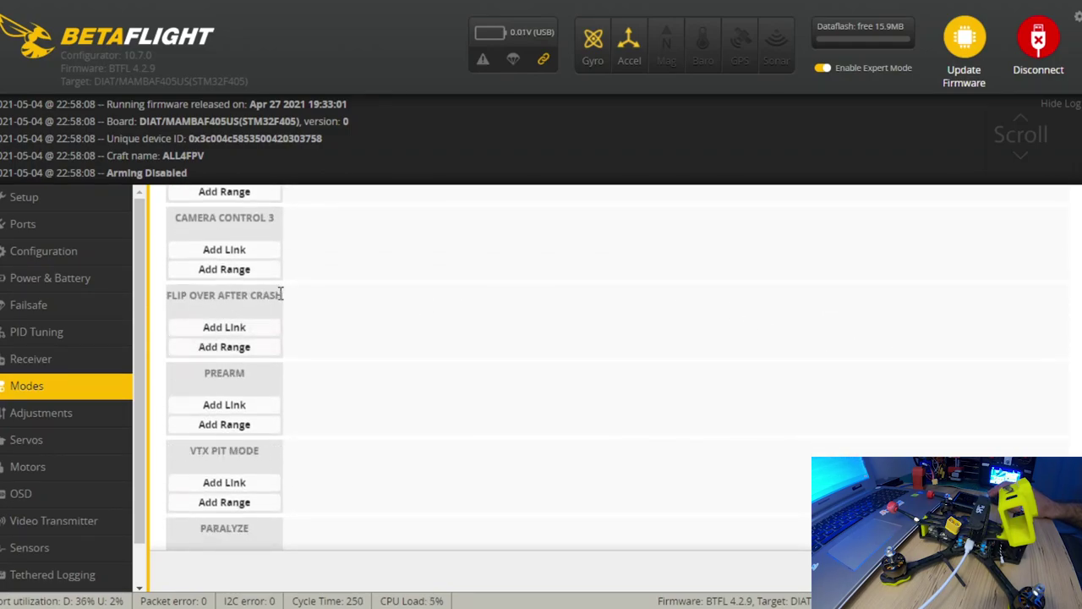
{"action": "left_click", "coordinate": [227, 348]}
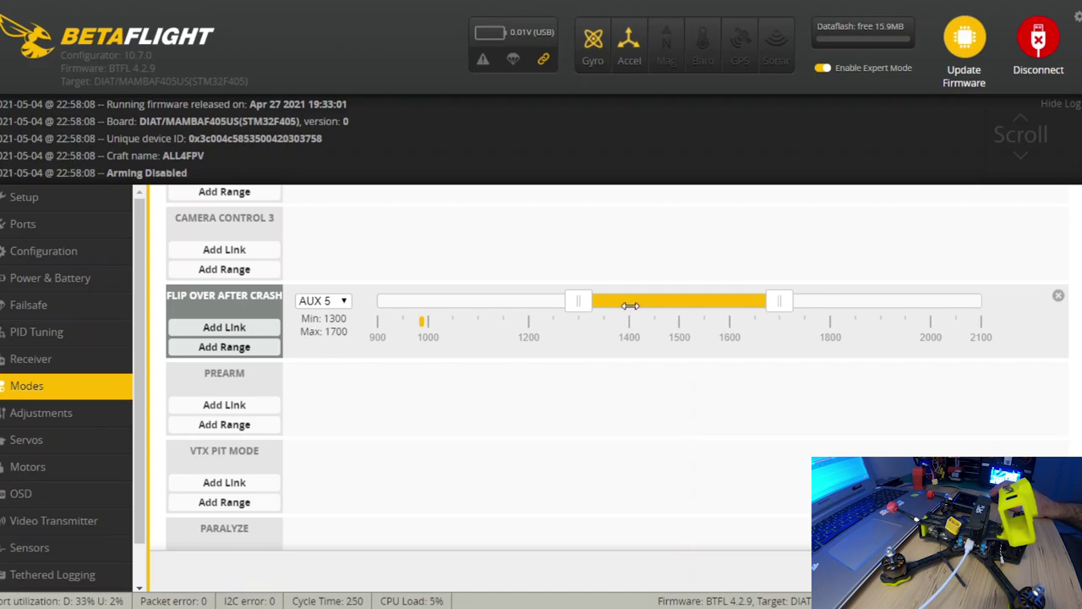
{"action": "left_click_drag", "start_coordinate": [630, 305], "coordinate": [892, 320]}
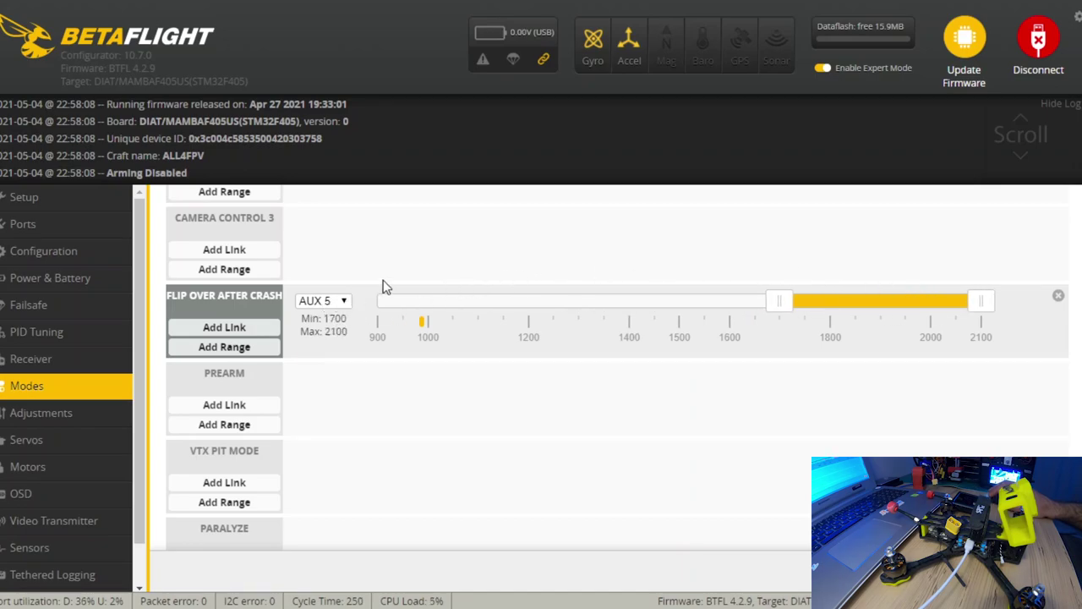
Add a PREARM range on AUX 6 from 1700 to 2100 and save the mode settings
{"action": "scroll", "coordinate": [383, 287], "scroll_direction": "up", "scroll_amount": 2}
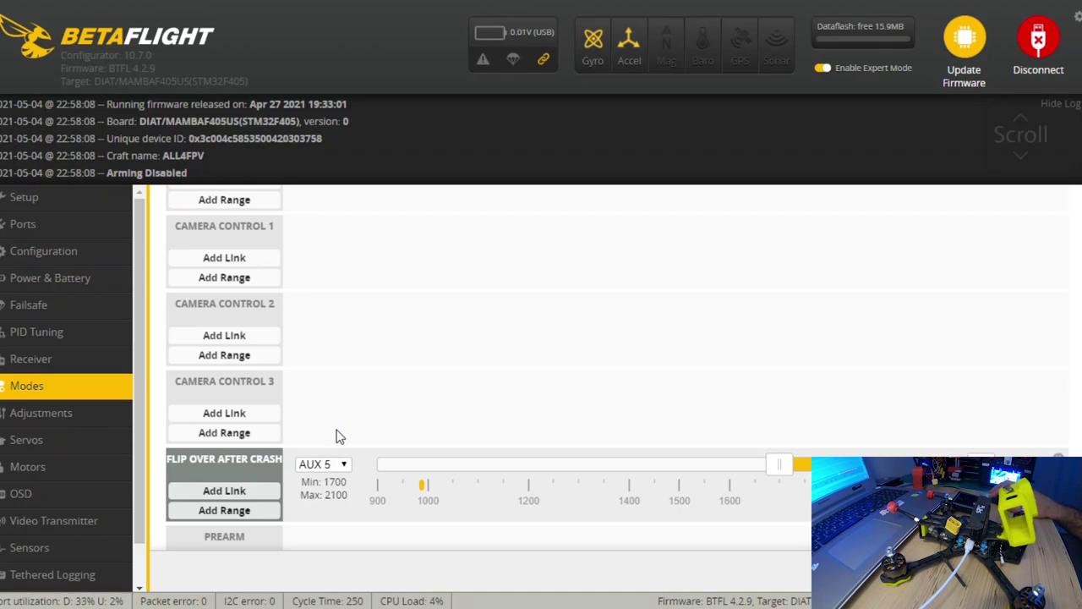
{"action": "scroll", "coordinate": [338, 439], "scroll_direction": "down", "scroll_amount": 2}
{"action": "scroll", "coordinate": [345, 438], "scroll_direction": "down", "scroll_amount": 1}
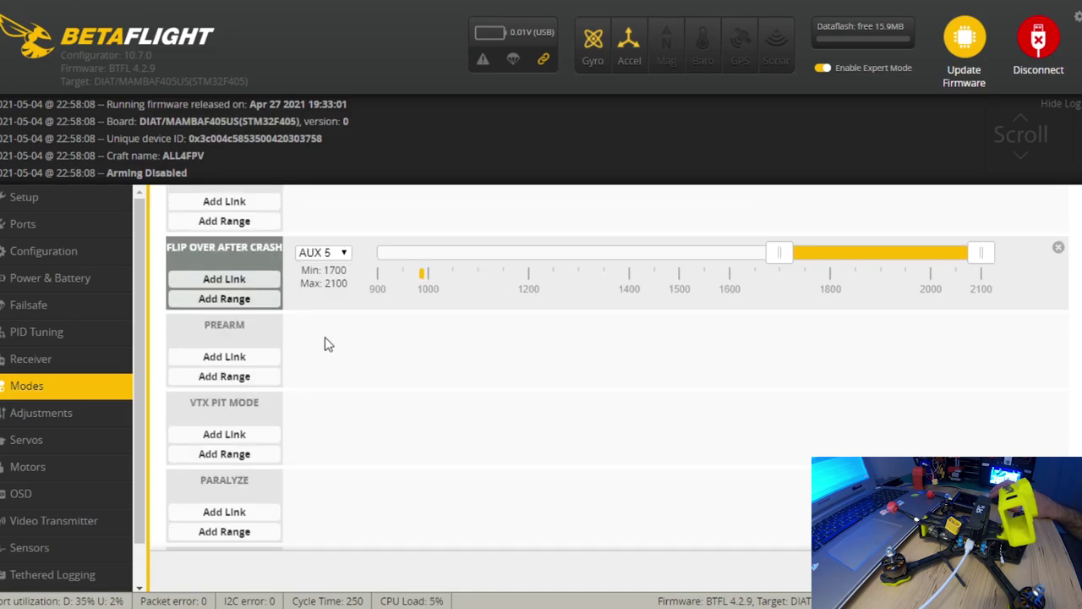
{"action": "left_click", "coordinate": [229, 382]}
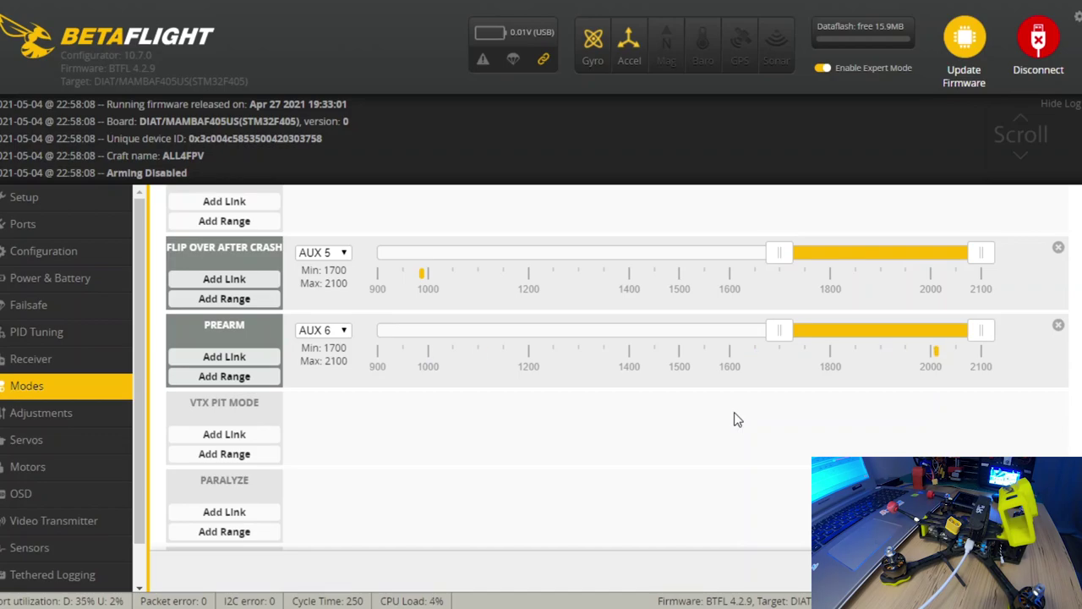
{"action": "left_click", "coordinate": [1036, 570]}
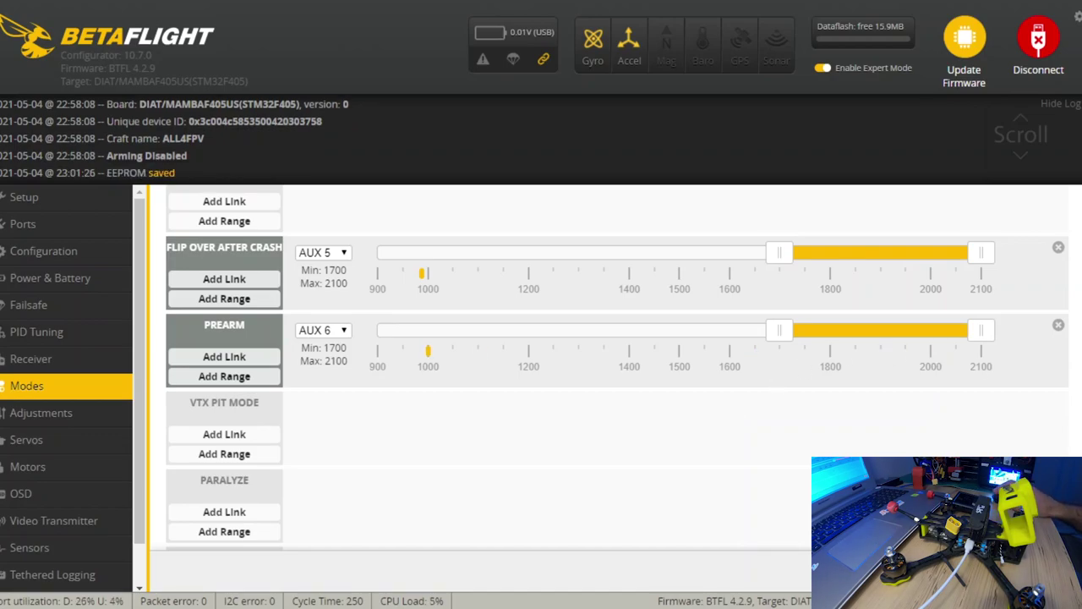
Check the live AUX 12 signal on the receiver page, set the RSSI channel to AUX 12 and save
{"action": "left_click", "coordinate": [68, 372]}
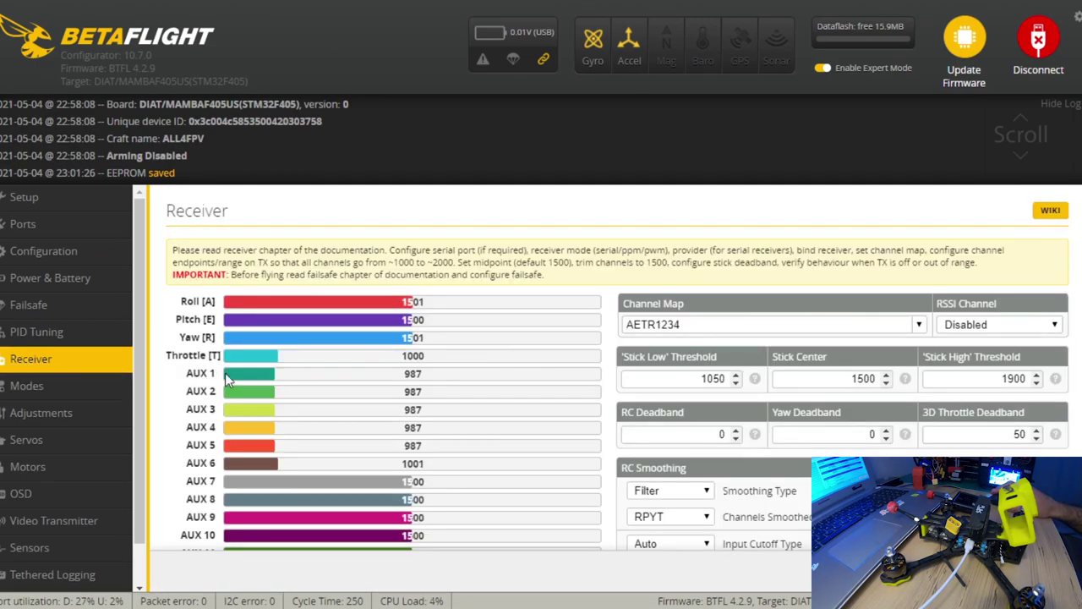
{"action": "scroll", "coordinate": [430, 415], "scroll_direction": "down", "scroll_amount": 2}
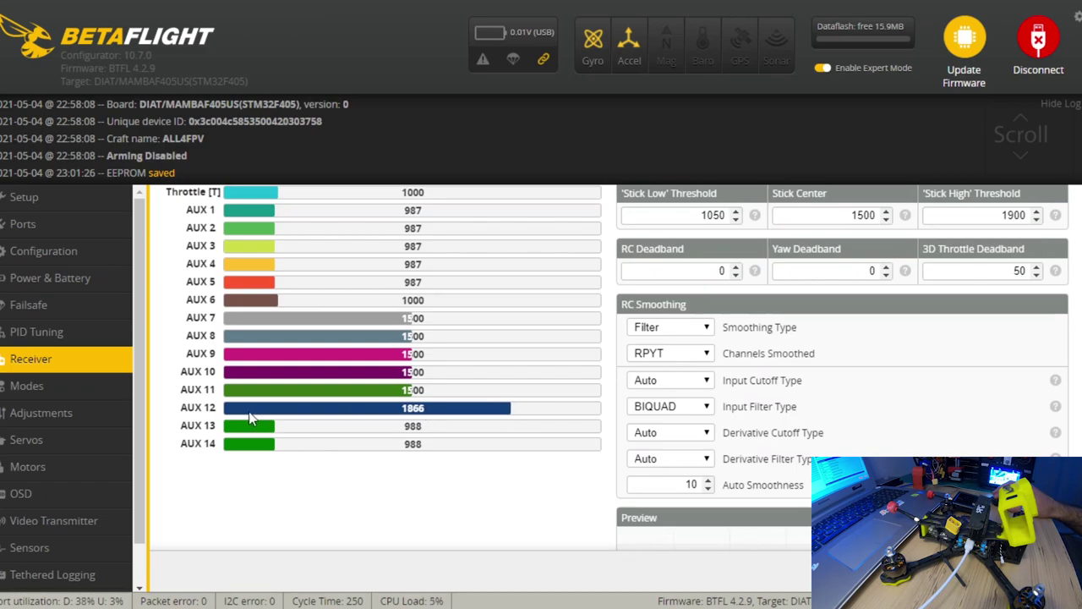
{"action": "left_click_drag", "start_coordinate": [190, 408], "coordinate": [482, 394]}
{"action": "left_click", "coordinate": [512, 414]}
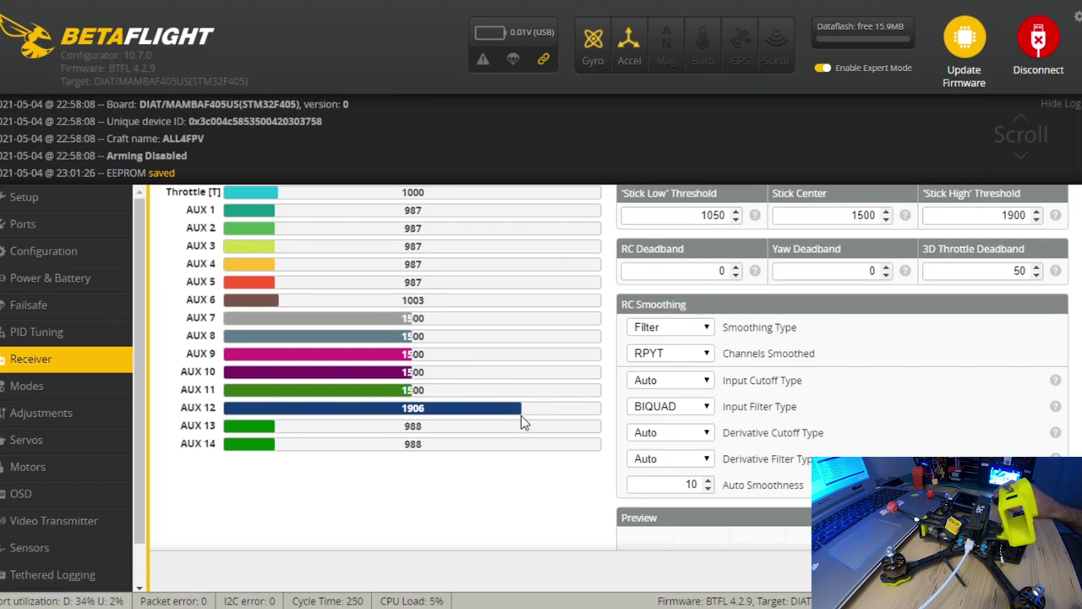
{"action": "scroll", "coordinate": [702, 374], "scroll_direction": "up", "scroll_amount": 4}
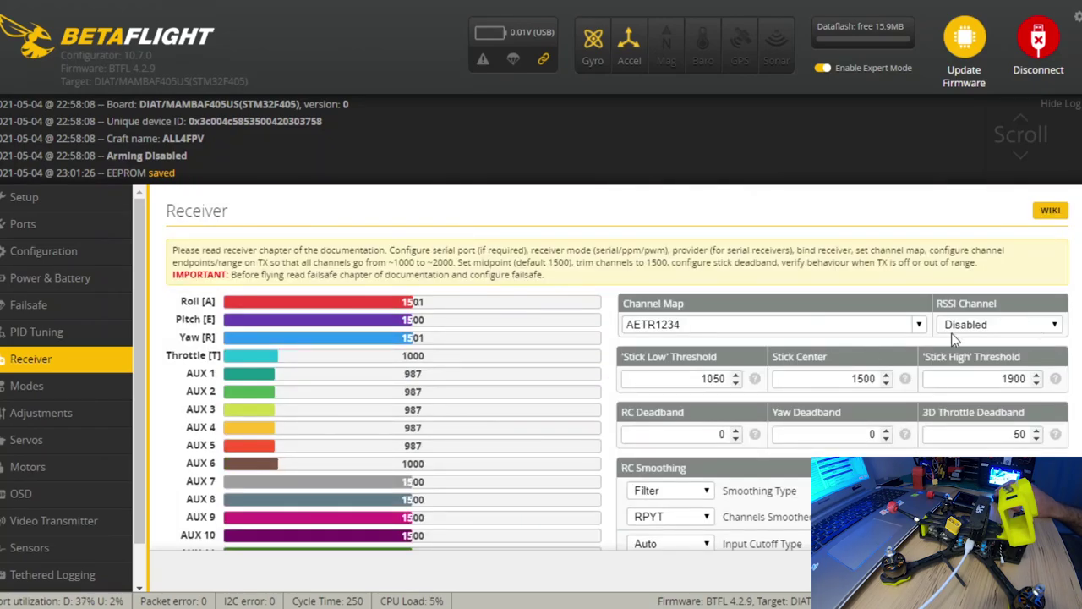
{"action": "left_click", "coordinate": [998, 549]}
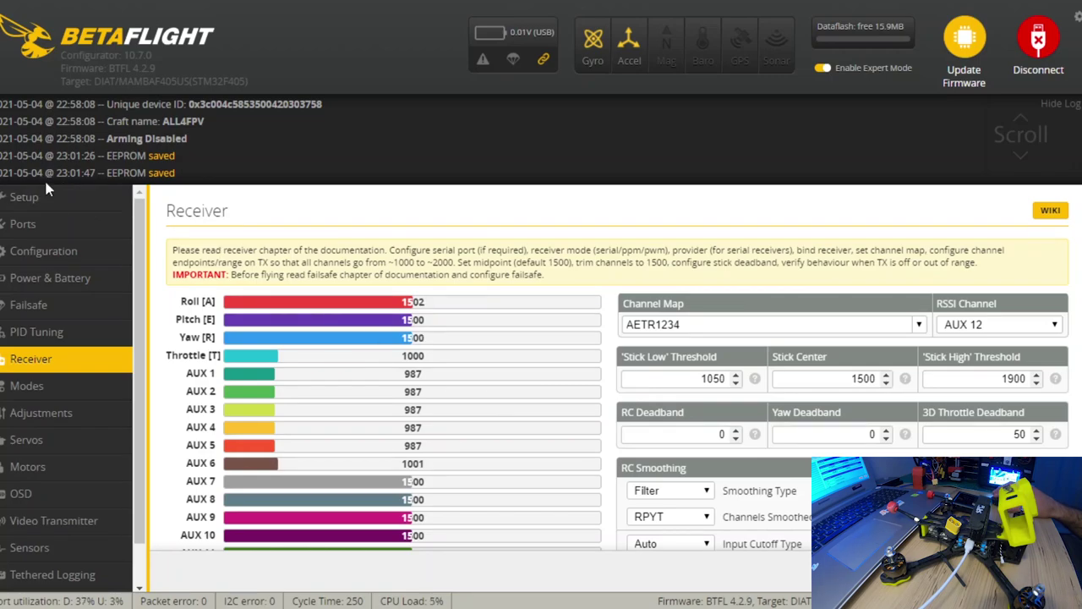
Hide the unused modes and review the configured mode ranges from ARM to PREARM
{"action": "left_click", "coordinate": [89, 385]}
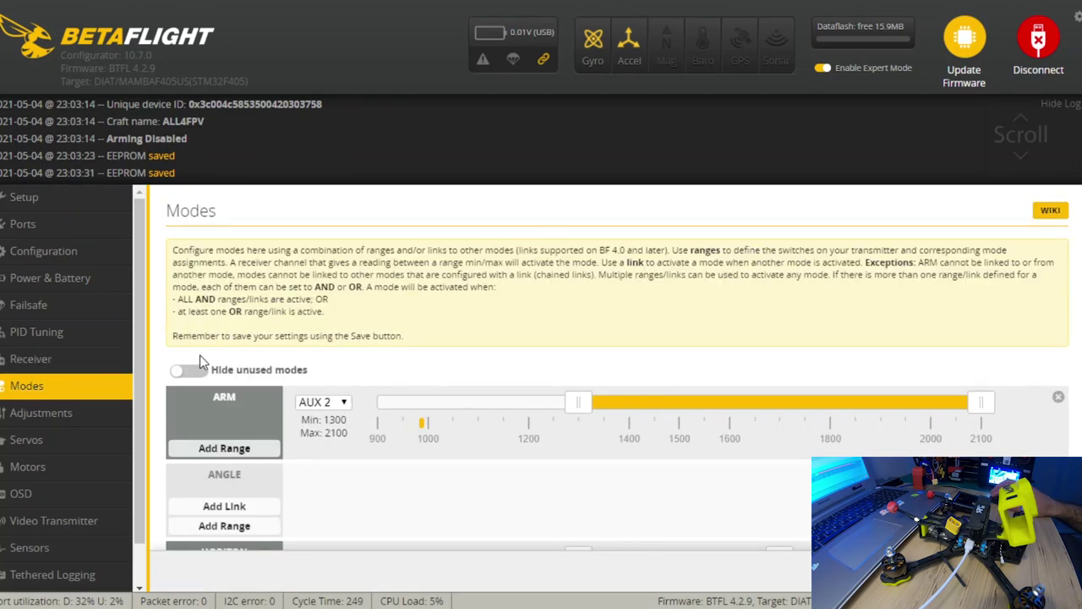
{"action": "left_click", "coordinate": [194, 369]}
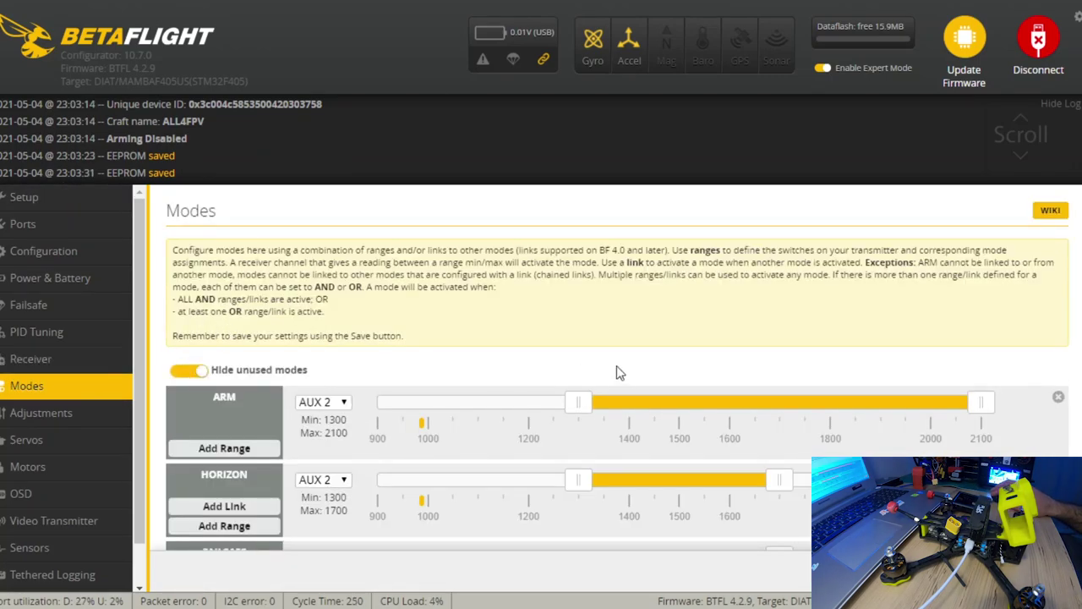
{"action": "scroll", "coordinate": [888, 347], "scroll_direction": "down", "scroll_amount": 2}
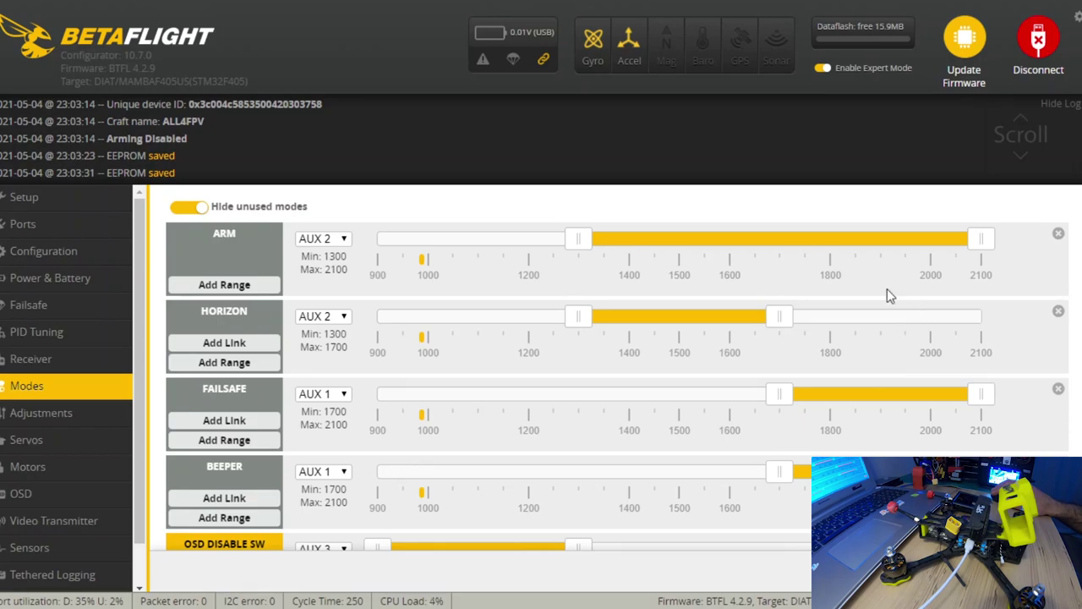
{"action": "scroll", "coordinate": [372, 335], "scroll_direction": "down", "scroll_amount": 4}
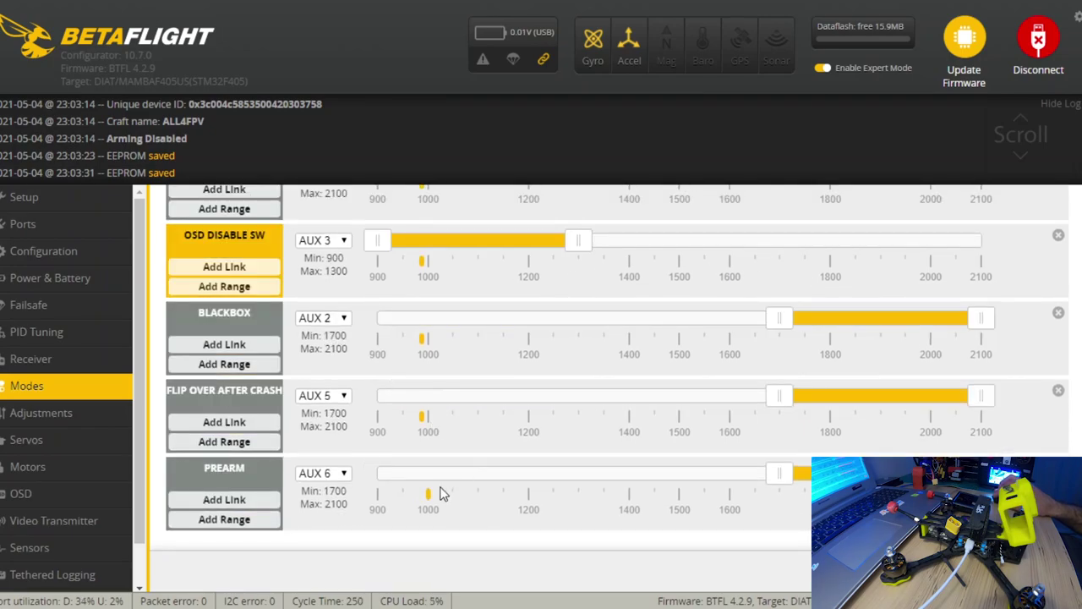
Open the OSD settings and set the video format to NTSC
{"action": "left_click", "coordinate": [111, 496]}
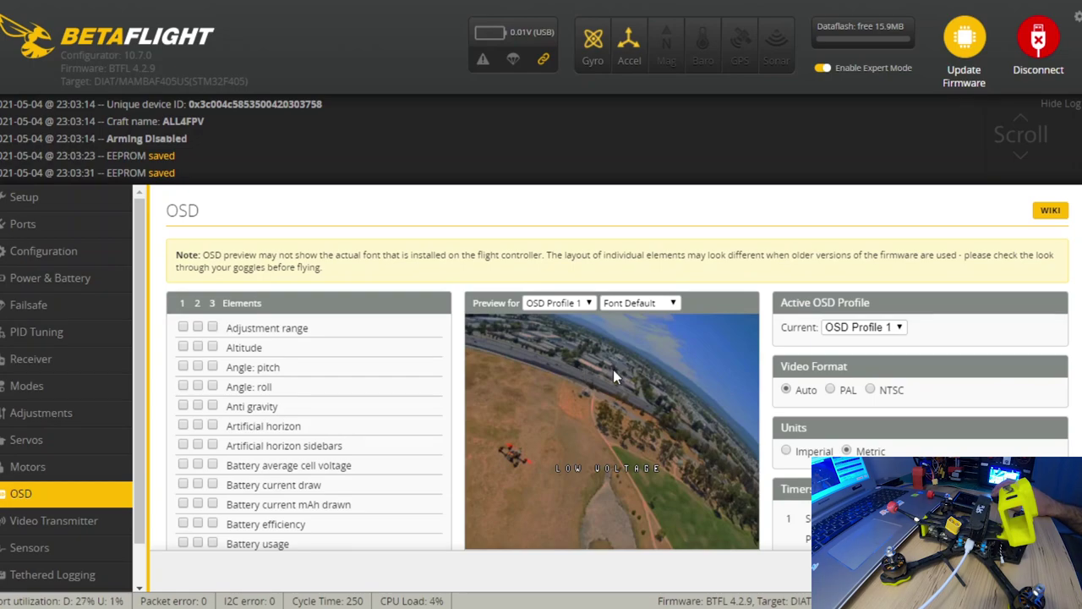
{"action": "scroll", "coordinate": [626, 378], "scroll_direction": "down", "scroll_amount": 1}
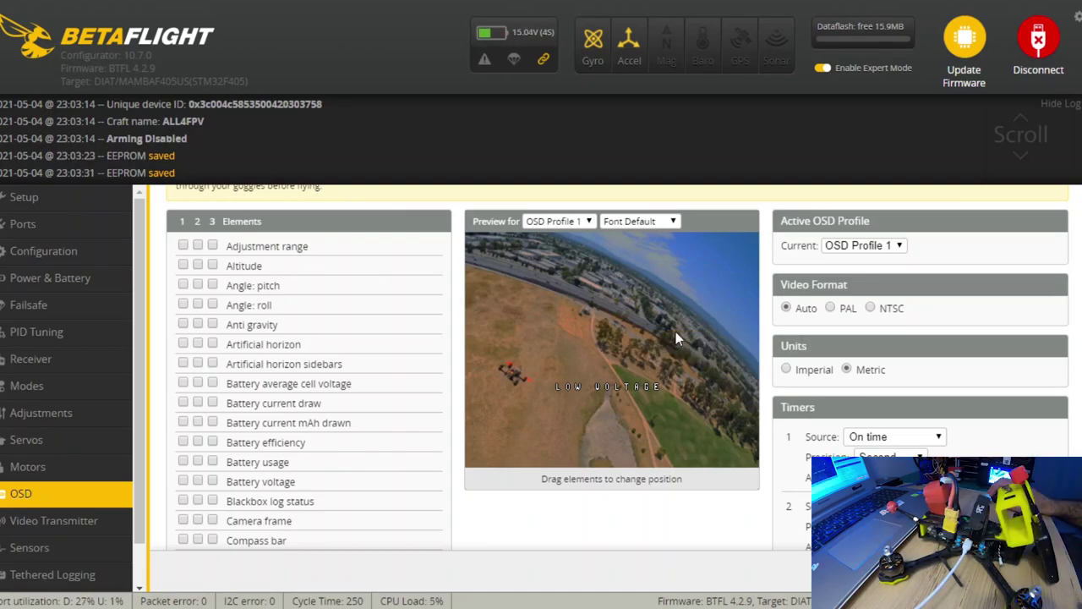
{"action": "left_click", "coordinate": [872, 308]}
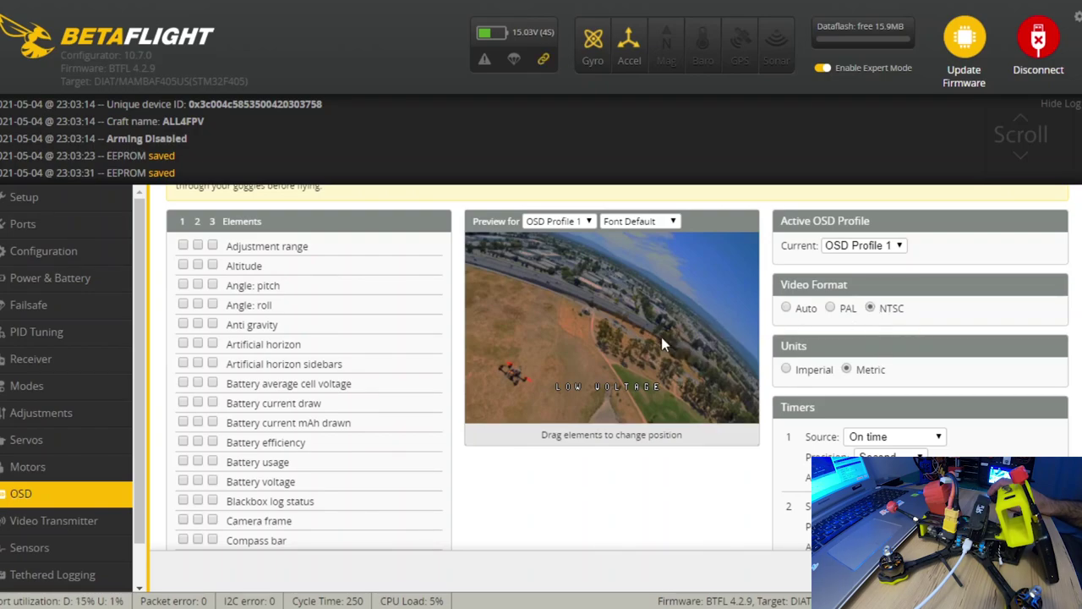
Enable average cell voltage, current draw and mAh drawn in OSD profile 1, placing current draw below the other battery readouts
{"action": "left_click", "coordinate": [184, 383]}
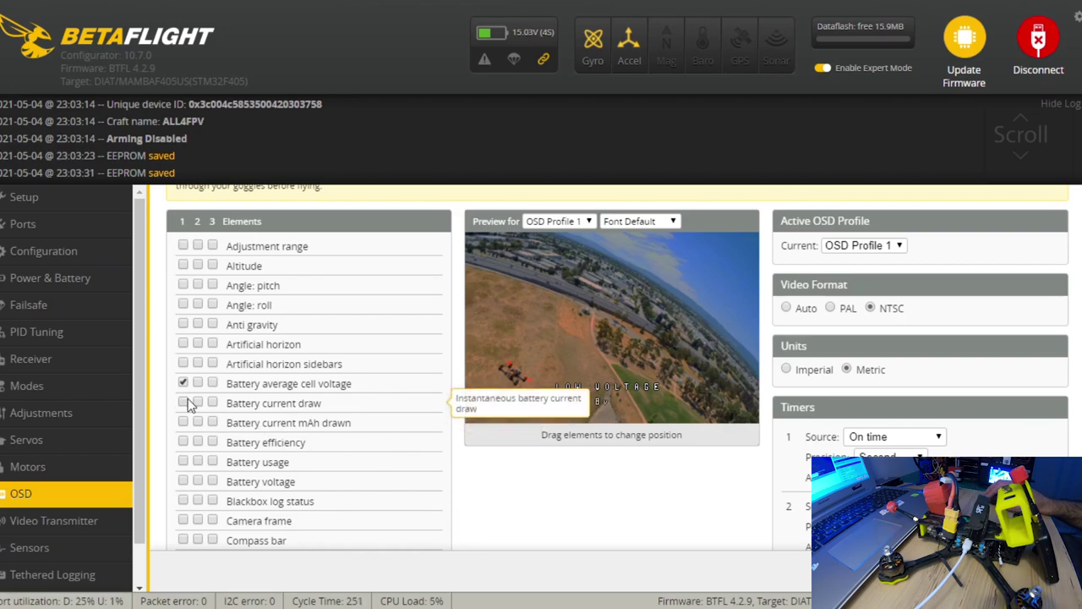
{"action": "left_click", "coordinate": [185, 402]}
{"action": "left_click", "coordinate": [184, 422]}
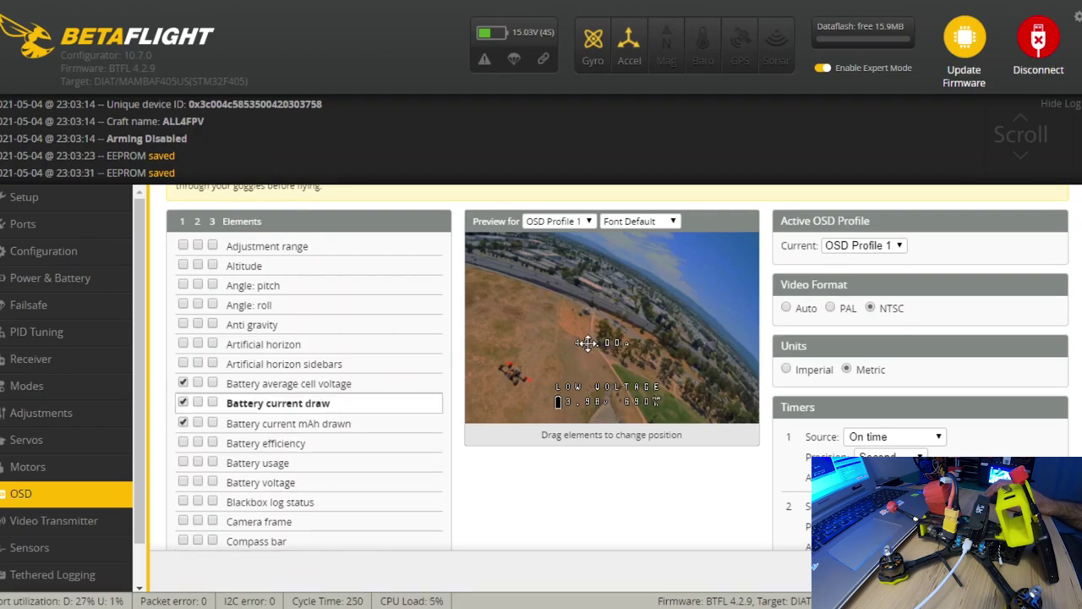
{"action": "left_click_drag", "start_coordinate": [587, 342], "coordinate": [623, 403]}
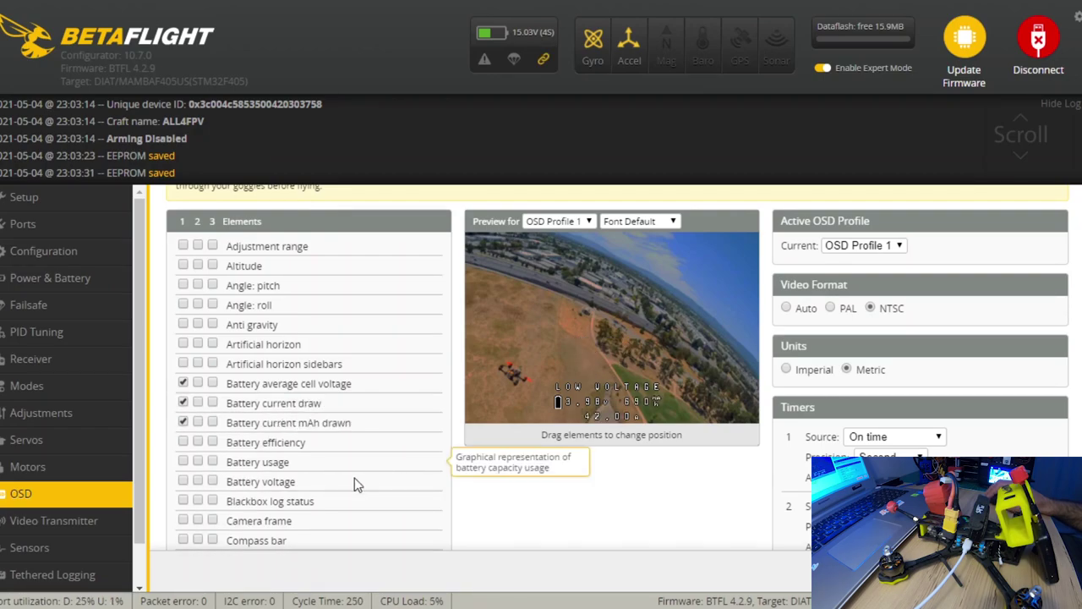
Enable the craft name in OSD profile 1 and place it at the top centre of the preview
{"action": "scroll", "coordinate": [203, 504], "scroll_direction": "down", "scroll_amount": 1}
{"action": "left_click", "coordinate": [184, 497]}
{"action": "left_click_drag", "start_coordinate": [607, 264], "coordinate": [607, 230]}
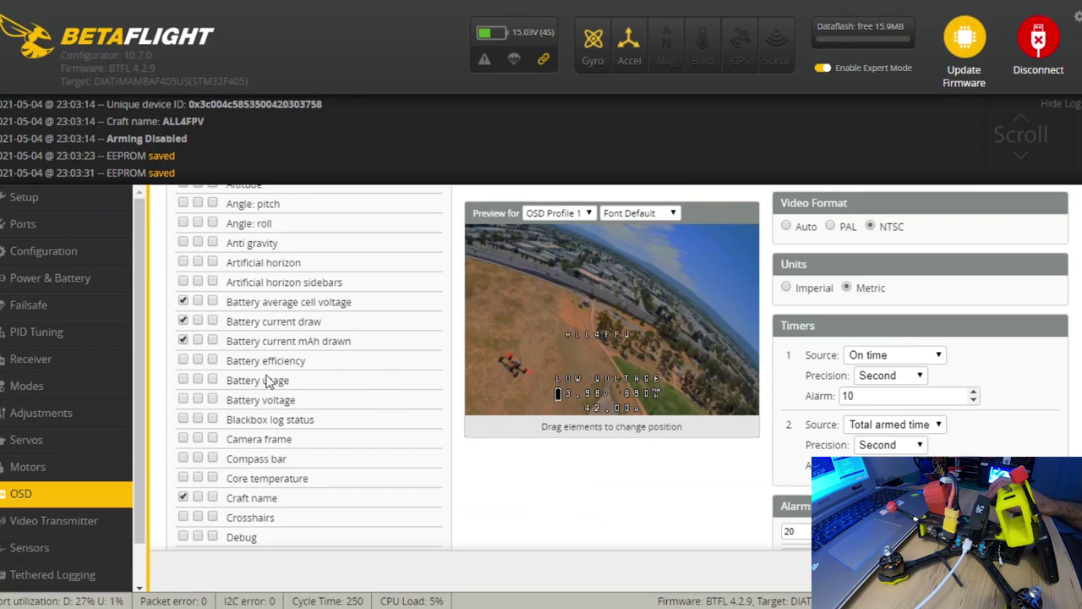
Enable core temperature at the preview's left edge and the flip after crash arrow just above the low voltage warning for OSD profile 1
{"action": "scroll", "coordinate": [206, 443], "scroll_direction": "down", "scroll_amount": 3}
{"action": "scroll", "coordinate": [187, 395], "scroll_direction": "up", "scroll_amount": 1}
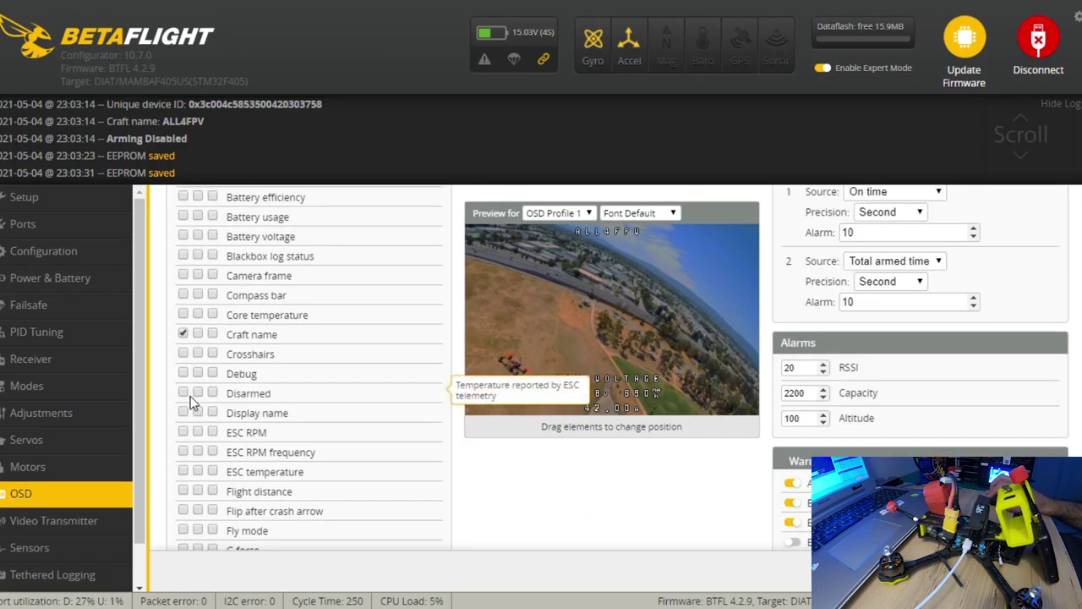
{"action": "left_click", "coordinate": [183, 315]}
{"action": "left_click_drag", "start_coordinate": [565, 336], "coordinate": [468, 320]}
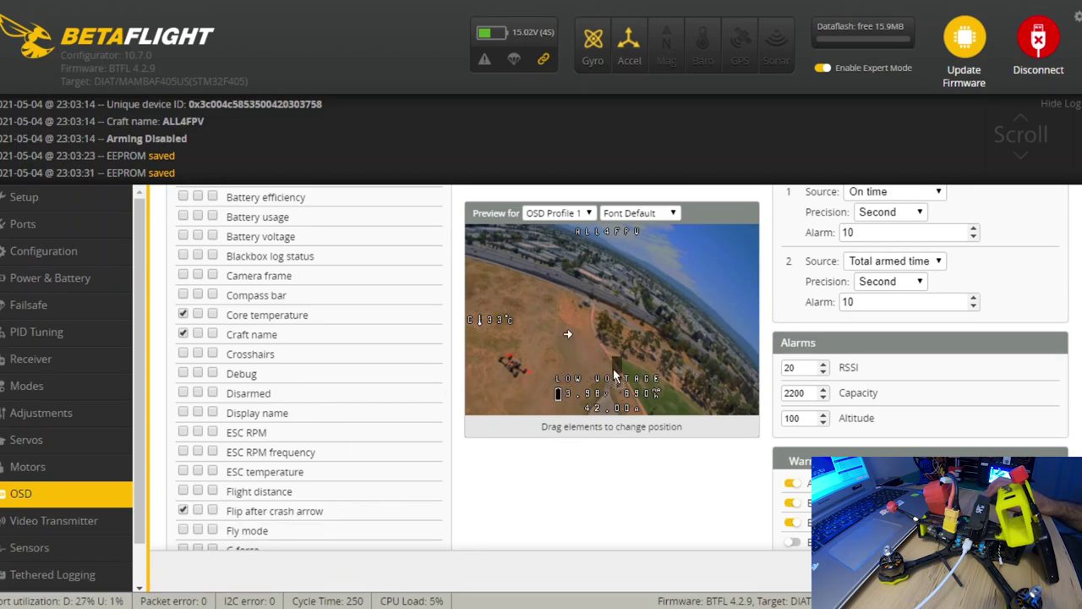
{"action": "left_click_drag", "start_coordinate": [614, 375], "coordinate": [610, 369]}
Enable the RSSI value in OSD profile 1 and place it at the preview's right edge, level with the core temperature
{"action": "scroll", "coordinate": [403, 438], "scroll_direction": "down", "scroll_amount": 2}
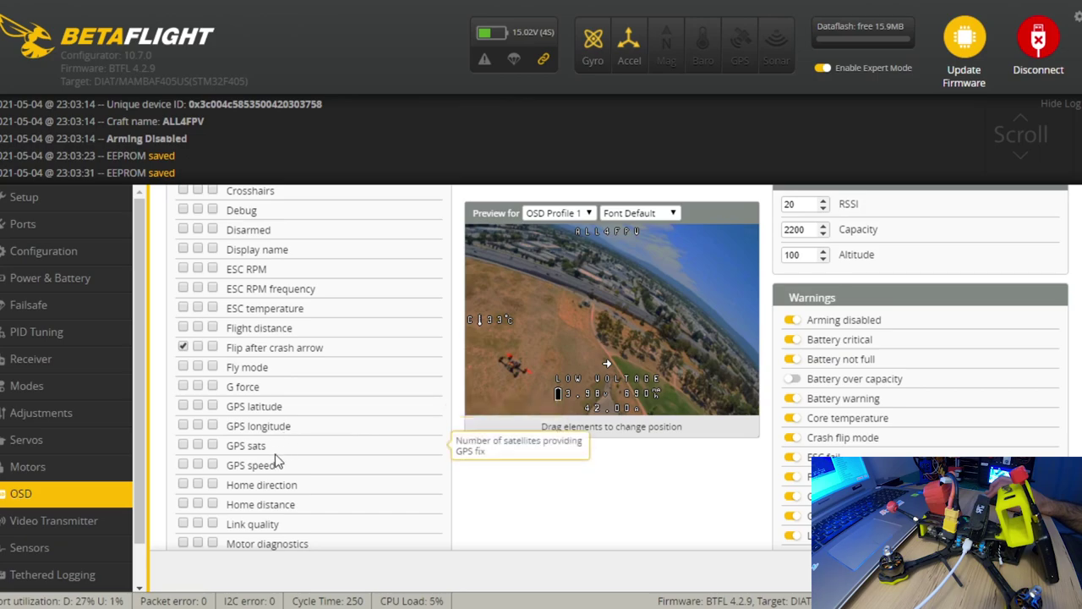
{"action": "scroll", "coordinate": [275, 452], "scroll_direction": "down", "scroll_amount": 1}
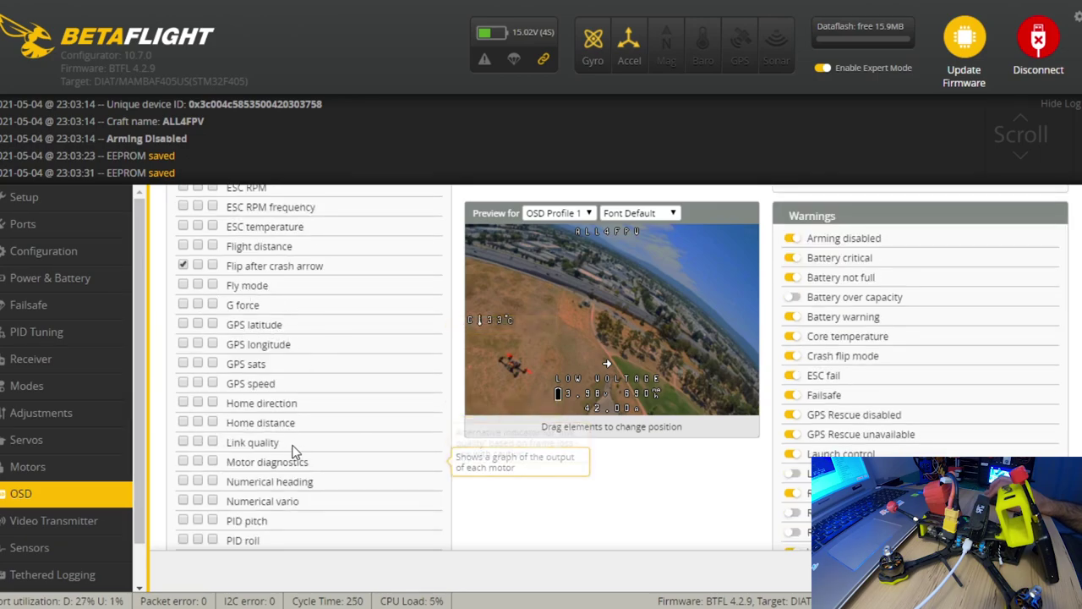
{"action": "scroll", "coordinate": [279, 451], "scroll_direction": "down", "scroll_amount": 1}
{"action": "scroll", "coordinate": [208, 440], "scroll_direction": "down", "scroll_amount": 3}
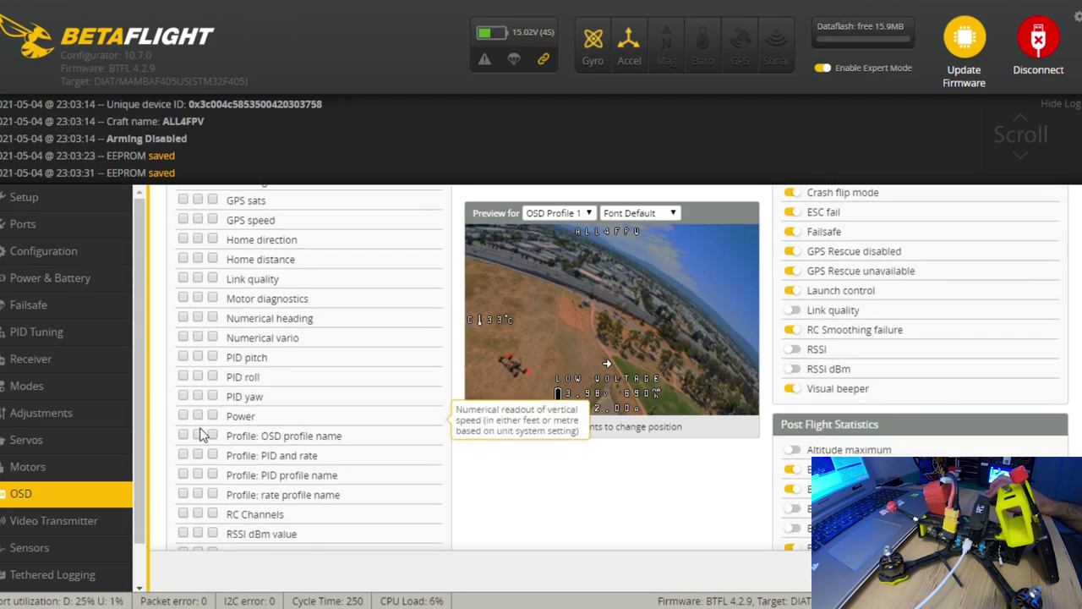
{"action": "left_click", "coordinate": [184, 390]}
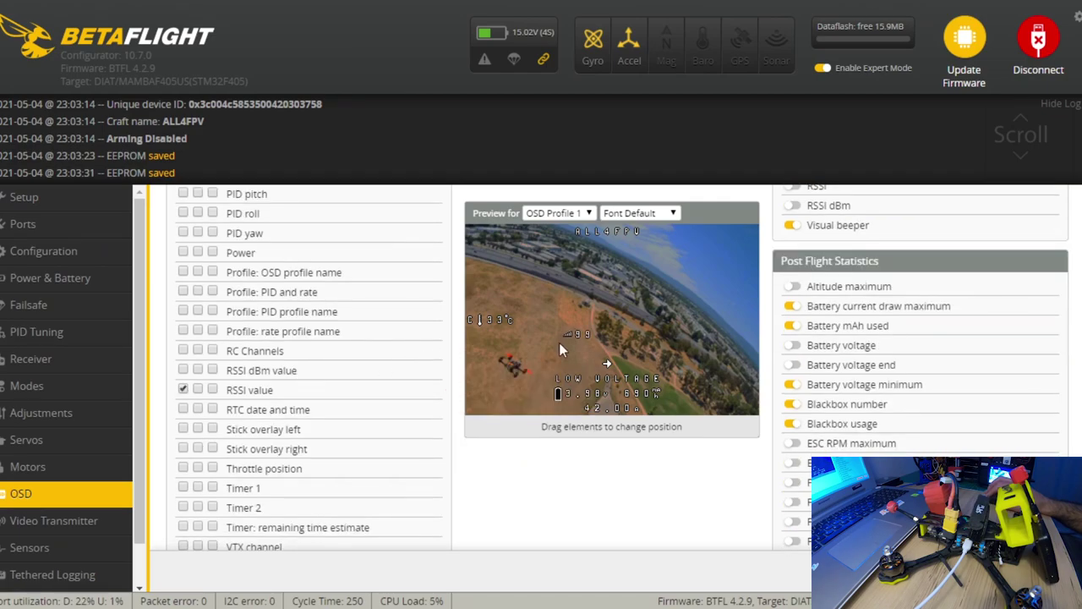
{"action": "left_click_drag", "start_coordinate": [723, 330], "coordinate": [734, 324]}
{"action": "left_click_drag", "start_coordinate": [683, 323], "coordinate": [657, 318]}
Enable throttle position in OSD profile 1 and place it directly below the core temperature at the preview's left edge
{"action": "scroll", "coordinate": [566, 334], "scroll_direction": "down", "scroll_amount": 1}
{"action": "left_click", "coordinate": [182, 387]}
{"action": "left_click_drag", "start_coordinate": [574, 332], "coordinate": [474, 342]}
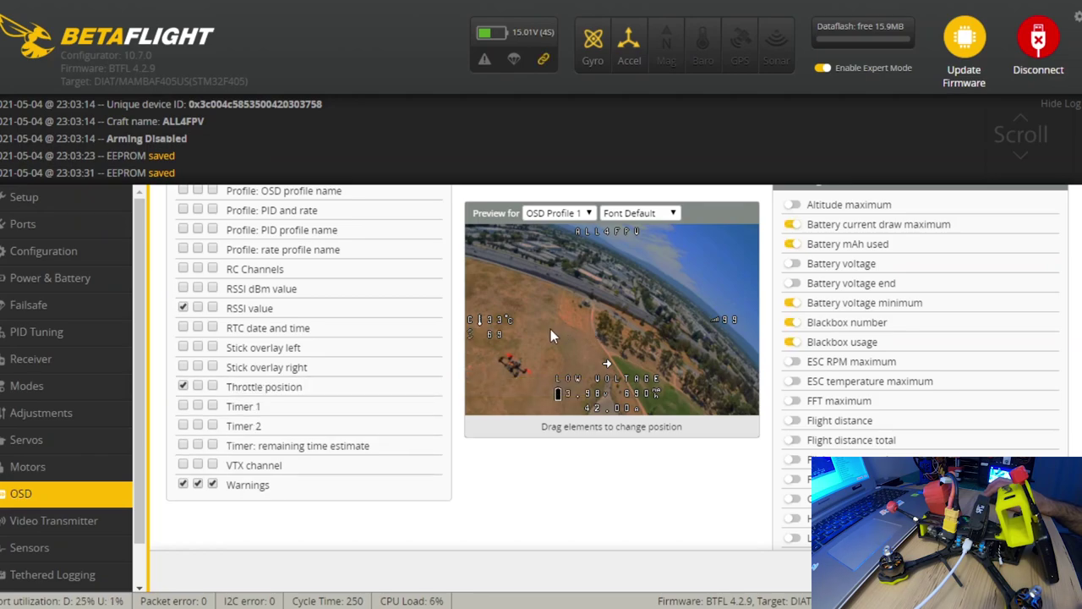
Enable Timer 2 and the remaining time estimate in OSD profile 1, stacking both in the preview's bottom-left corner
{"action": "left_click", "coordinate": [185, 425]}
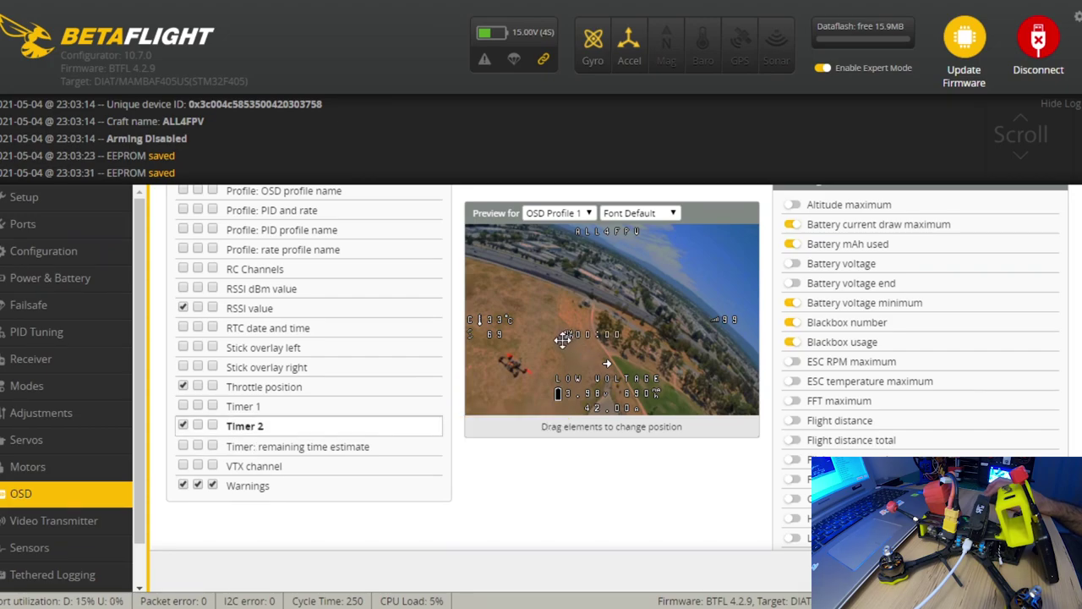
{"action": "left_click_drag", "start_coordinate": [471, 395], "coordinate": [471, 394]}
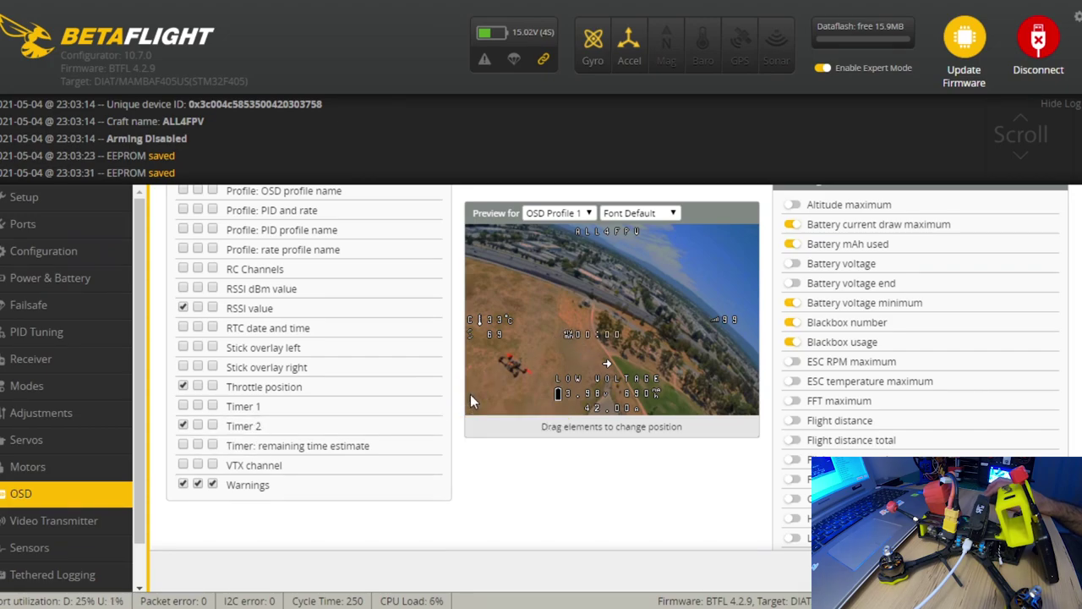
{"action": "left_click", "coordinate": [184, 446]}
{"action": "left_click_drag", "start_coordinate": [481, 418], "coordinate": [482, 416]}
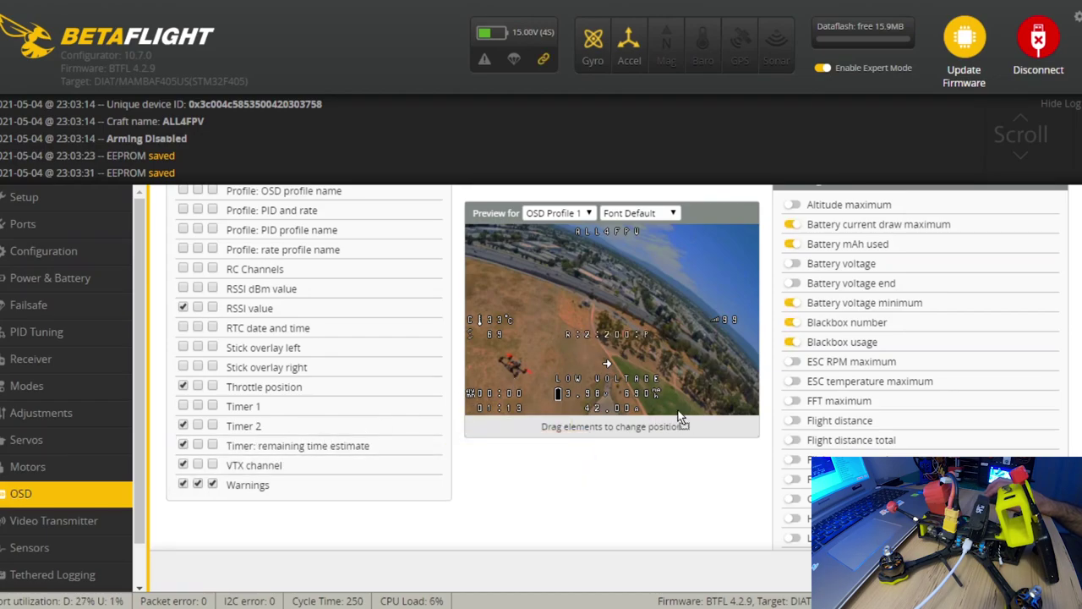
Place the VTX channel element in the preview's bottom-right corner for OSD profile 1 and save the OSD settings
{"action": "left_click_drag", "start_coordinate": [679, 418], "coordinate": [726, 398]}
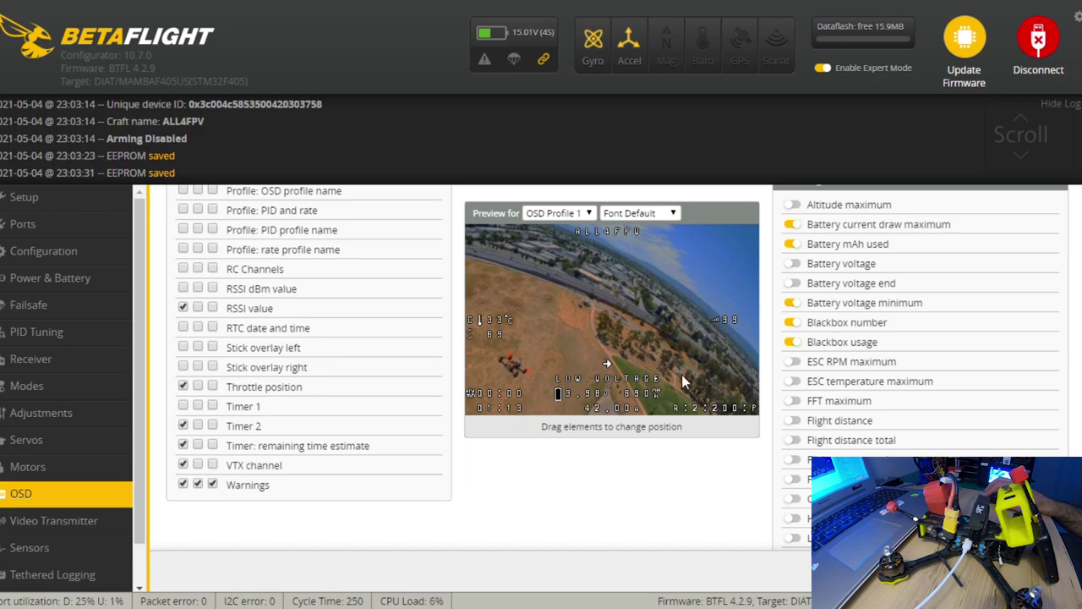
{"action": "scroll", "coordinate": [258, 413], "scroll_direction": "up", "scroll_amount": 15}
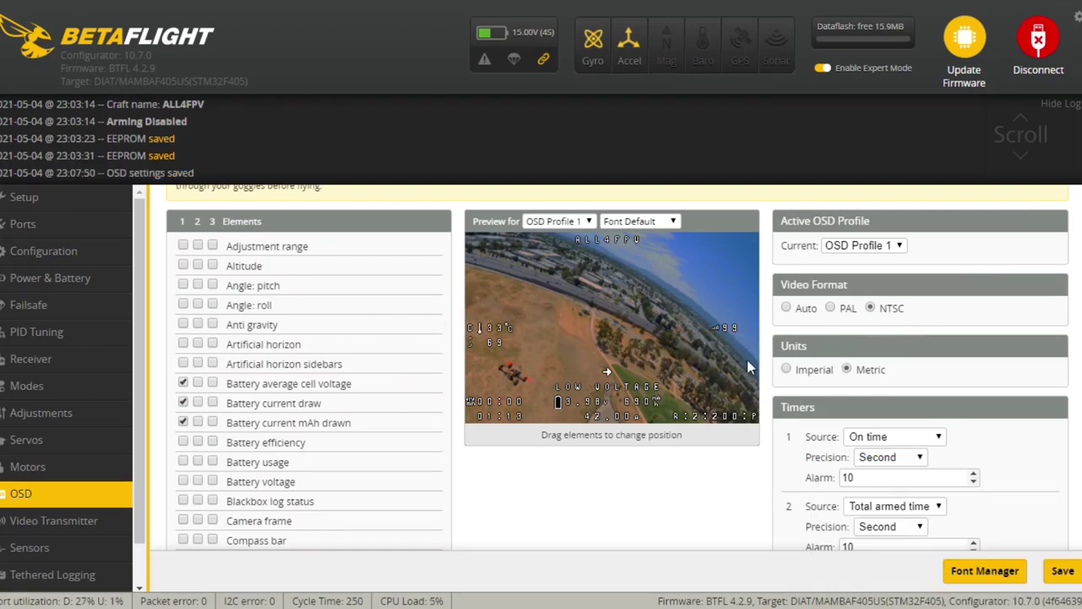
Select the Clarity font preset in the OSD Font Manager and upload it to the flight controller
{"action": "left_click", "coordinate": [983, 572]}
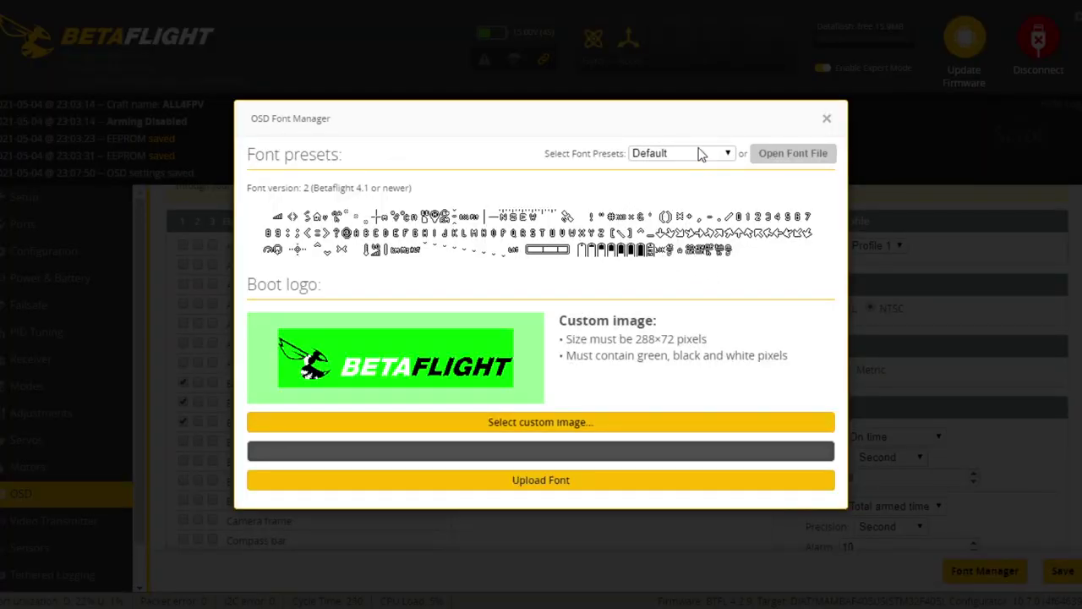
{"action": "left_click", "coordinate": [678, 249]}
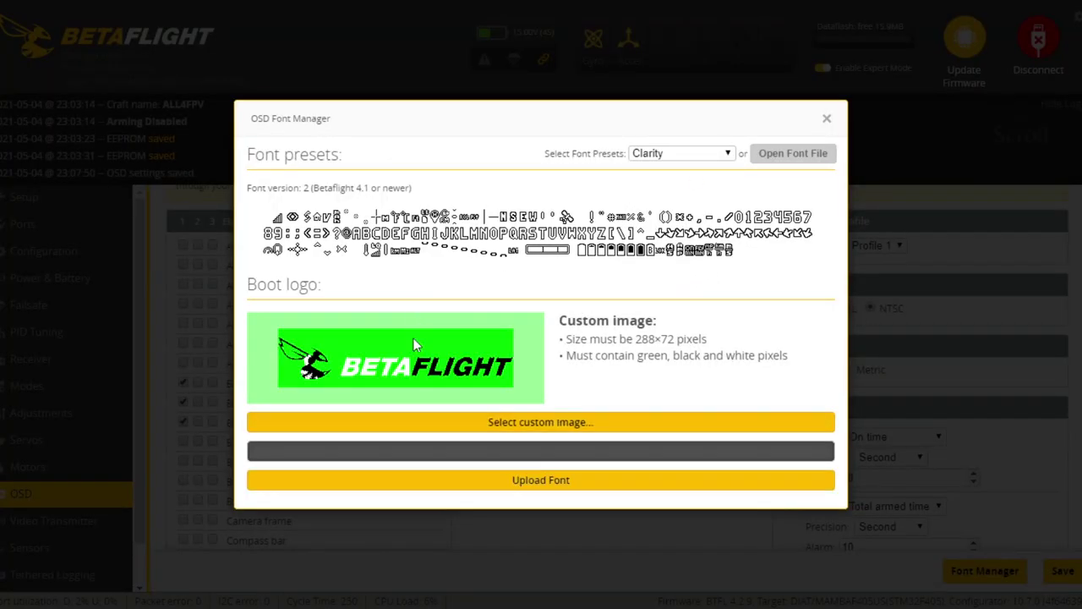
{"action": "left_click", "coordinate": [556, 478]}
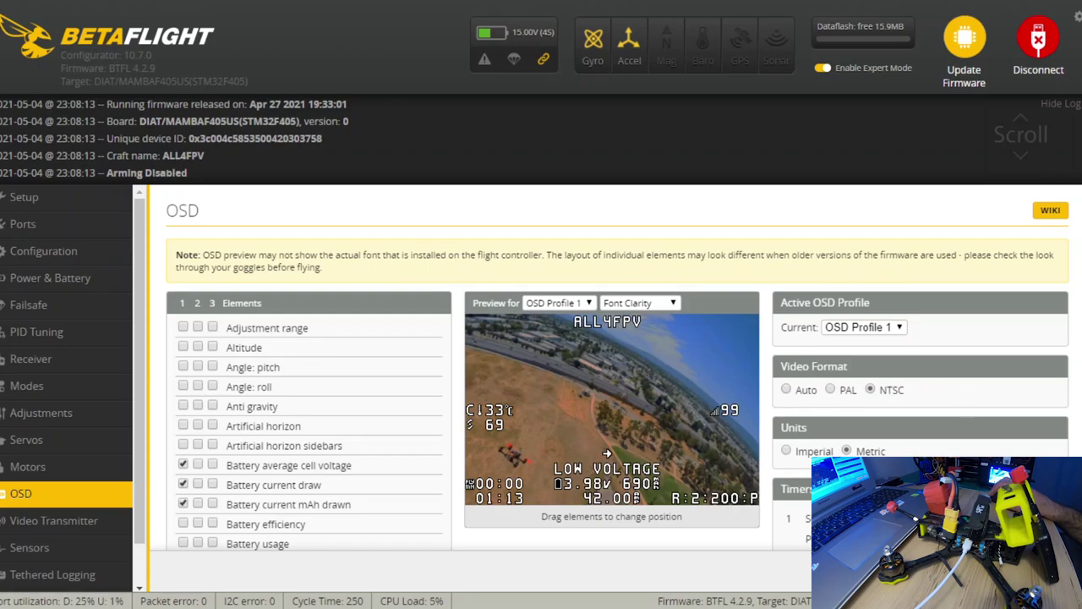
Save the OSD settings and open the Video Transmitter settings down to the VTX Table
{"action": "scroll", "coordinate": [68, 474], "scroll_direction": "down", "scroll_amount": 1}
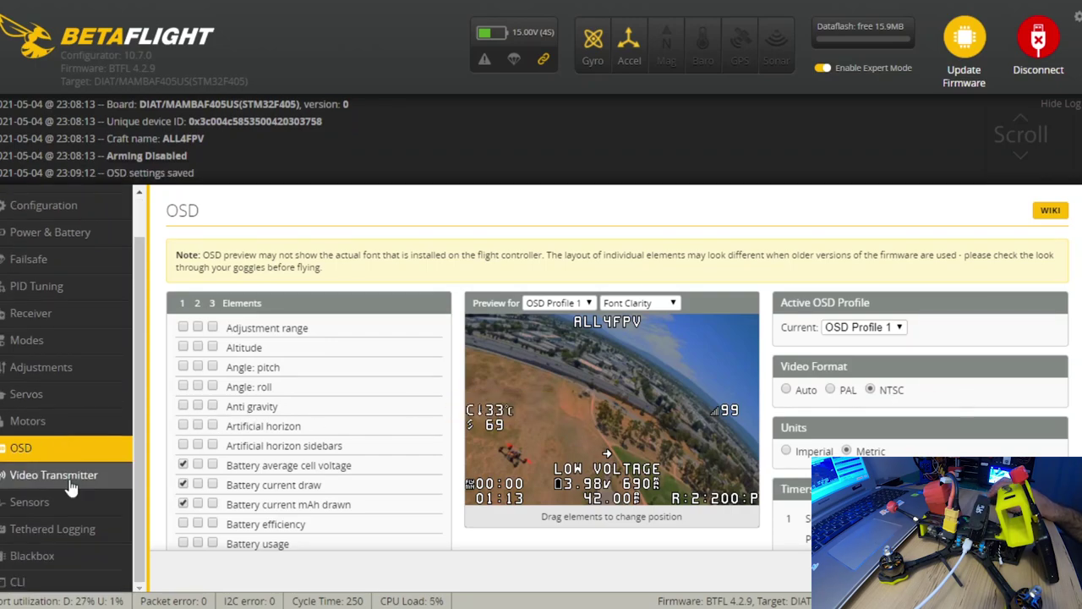
{"action": "left_click", "coordinate": [60, 477]}
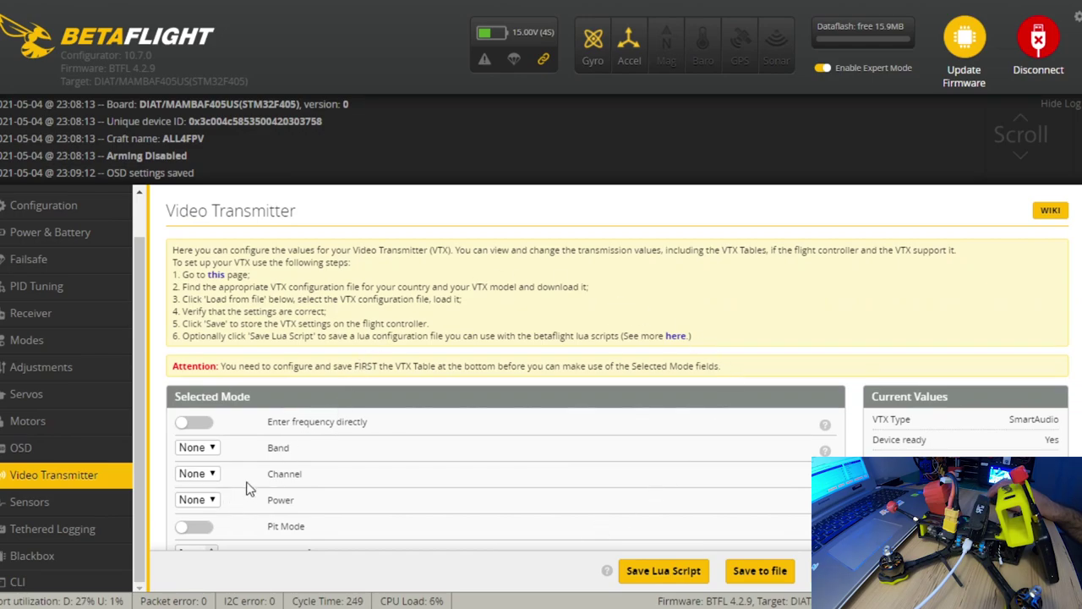
{"action": "scroll", "coordinate": [482, 430], "scroll_direction": "down", "scroll_amount": 3}
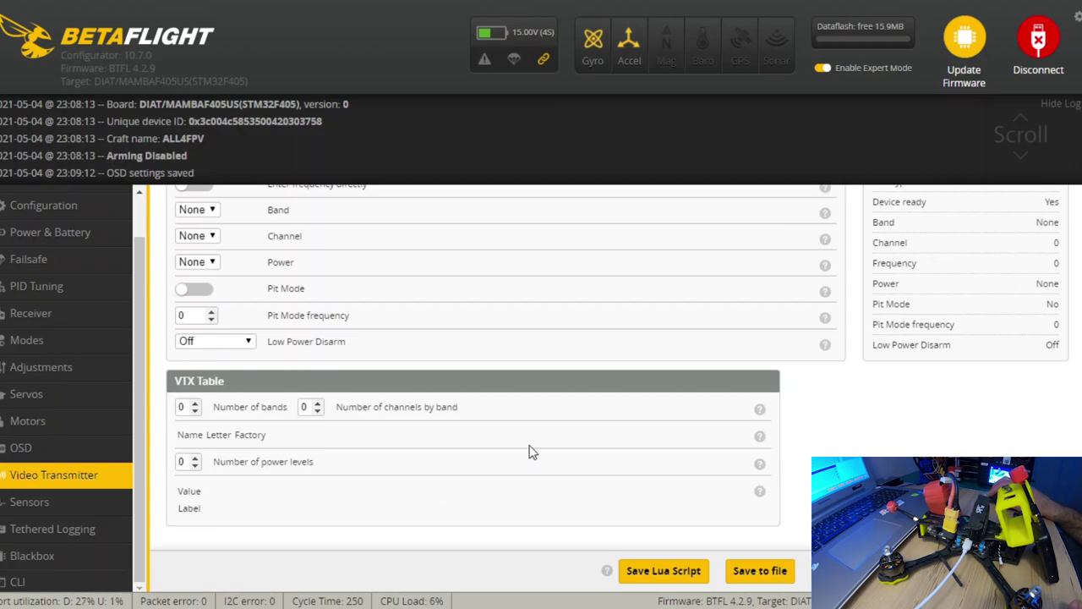
Open the Betaflight VTX Tables wiki page in the browser and examine the Smart Audio Debug[0] key and the table file links
{"action": "scroll", "coordinate": [548, 443], "scroll_direction": "up", "scroll_amount": 5}
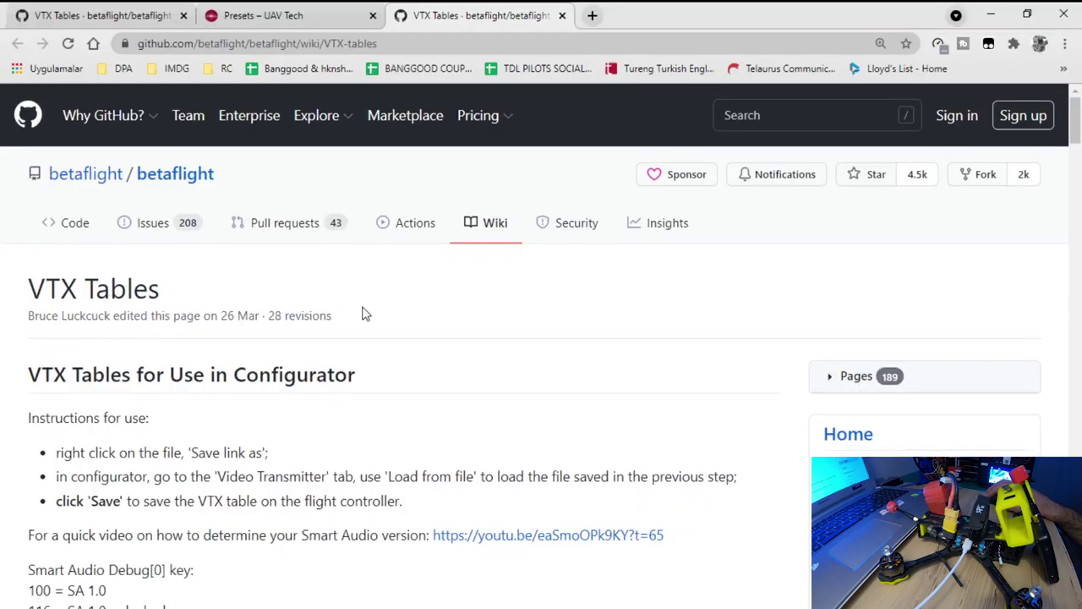
{"action": "scroll", "coordinate": [397, 309], "scroll_direction": "down", "scroll_amount": 3}
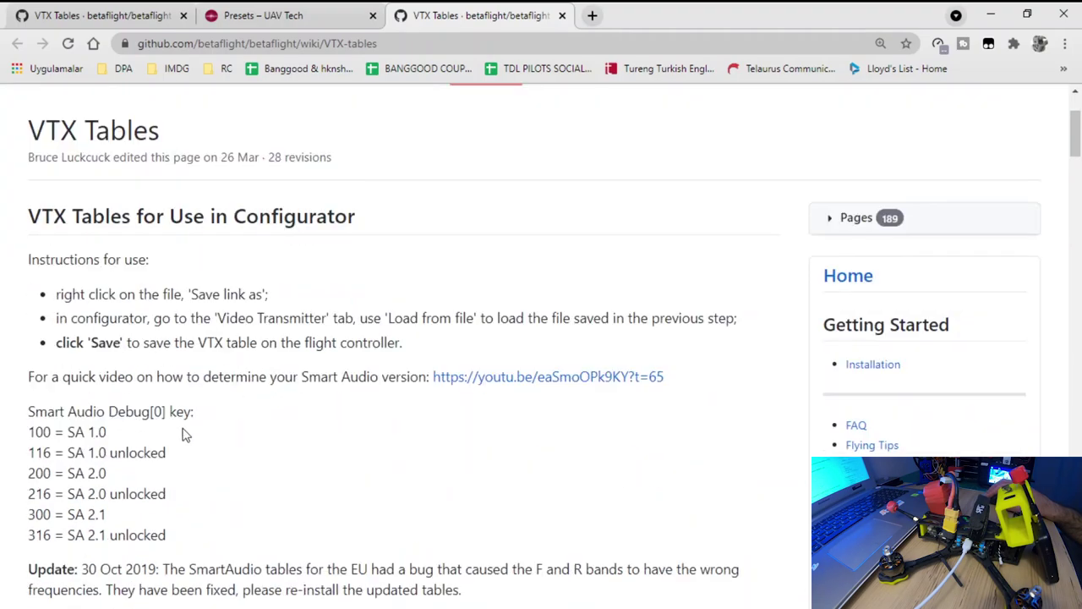
{"action": "left_click_drag", "start_coordinate": [29, 336], "coordinate": [242, 459]}
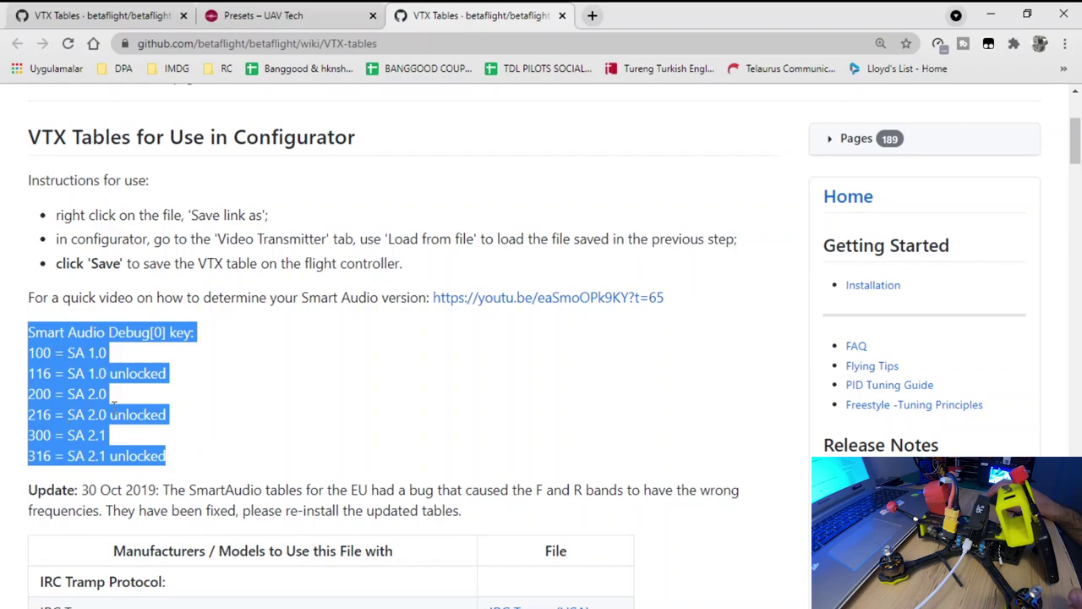
{"action": "scroll", "coordinate": [495, 442], "scroll_direction": "down", "scroll_amount": 1}
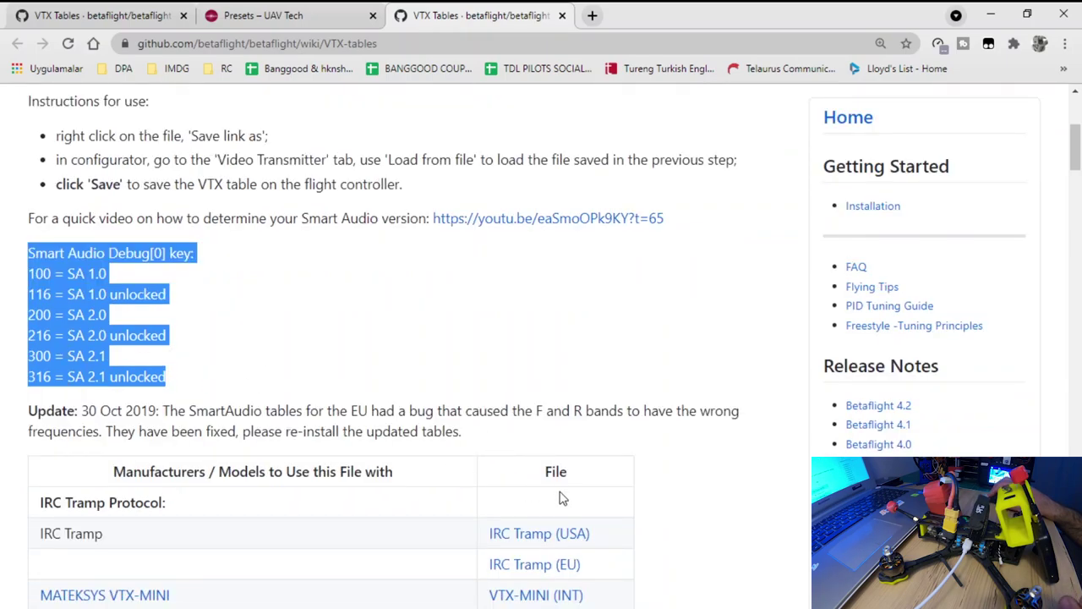
{"action": "scroll", "coordinate": [544, 519], "scroll_direction": "down", "scroll_amount": 7}
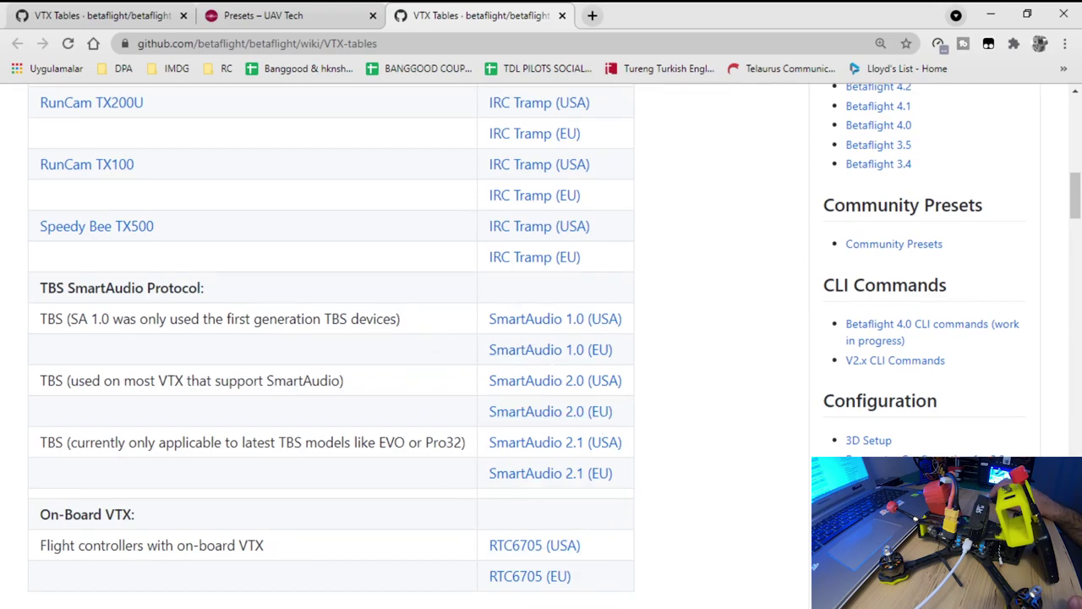
Switch back to Betaflight Configurator and open its CLI
{"action": "key", "text": "alt+Tab"}
{"action": "scroll", "coordinate": [347, 355], "scroll_direction": "down", "scroll_amount": 3}
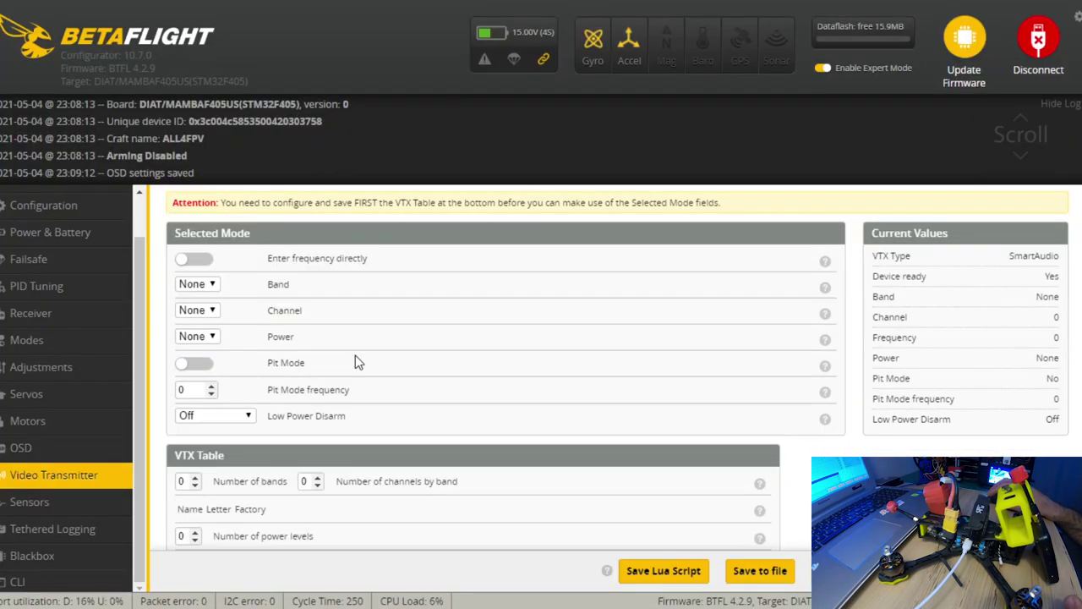
{"action": "left_click", "coordinate": [103, 568]}
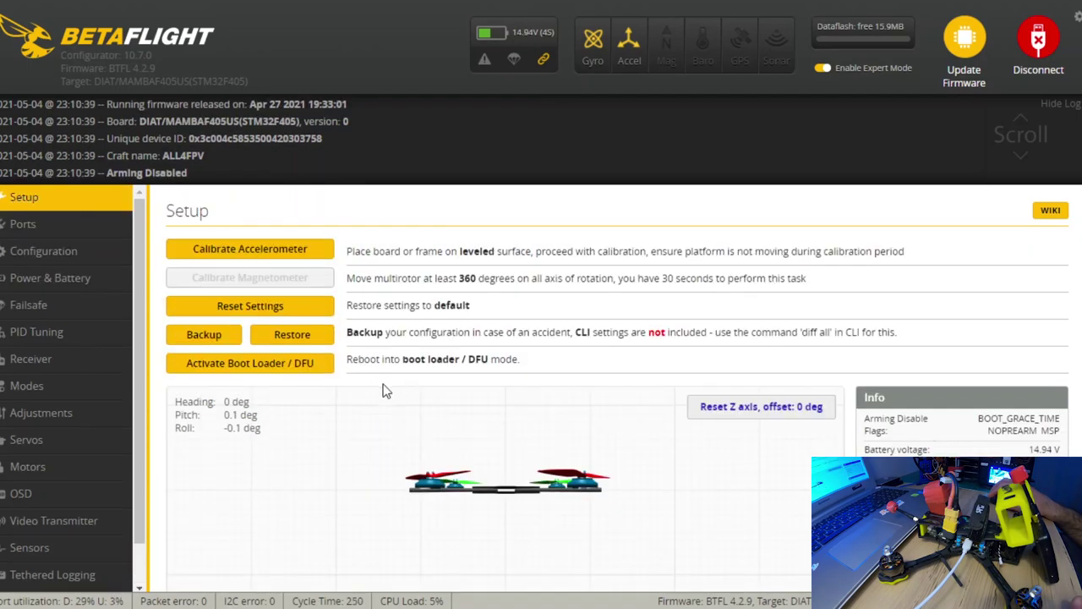
Open the Sensors page and read the Debug 0 and Debug 2 values reported by the video transmitter
{"action": "left_click", "coordinate": [69, 548]}
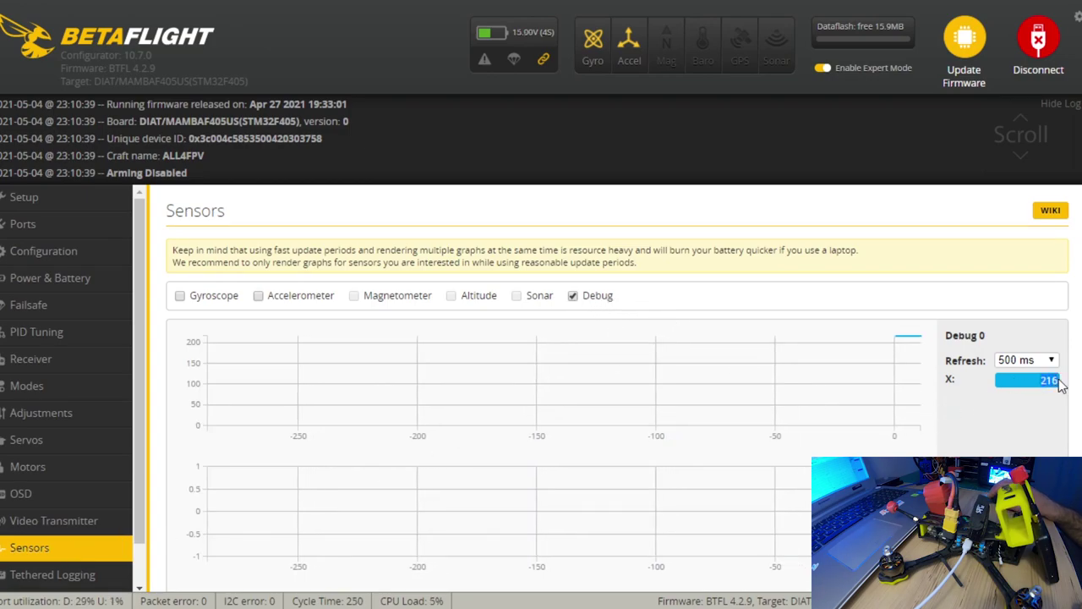
{"action": "scroll", "coordinate": [1062, 389], "scroll_direction": "down", "scroll_amount": 5}
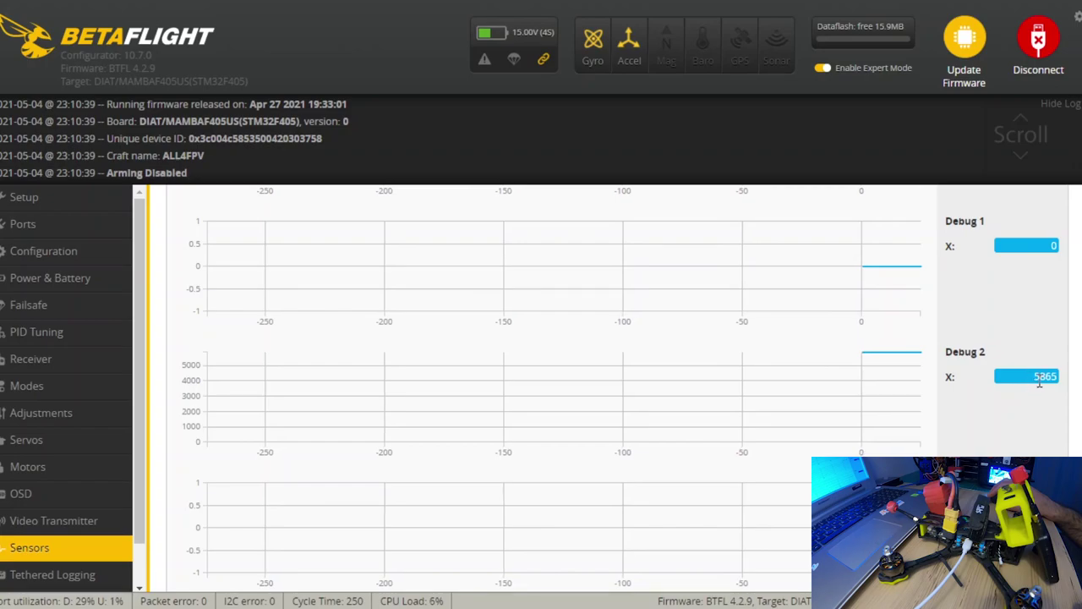
{"action": "double_click", "coordinate": [1053, 380]}
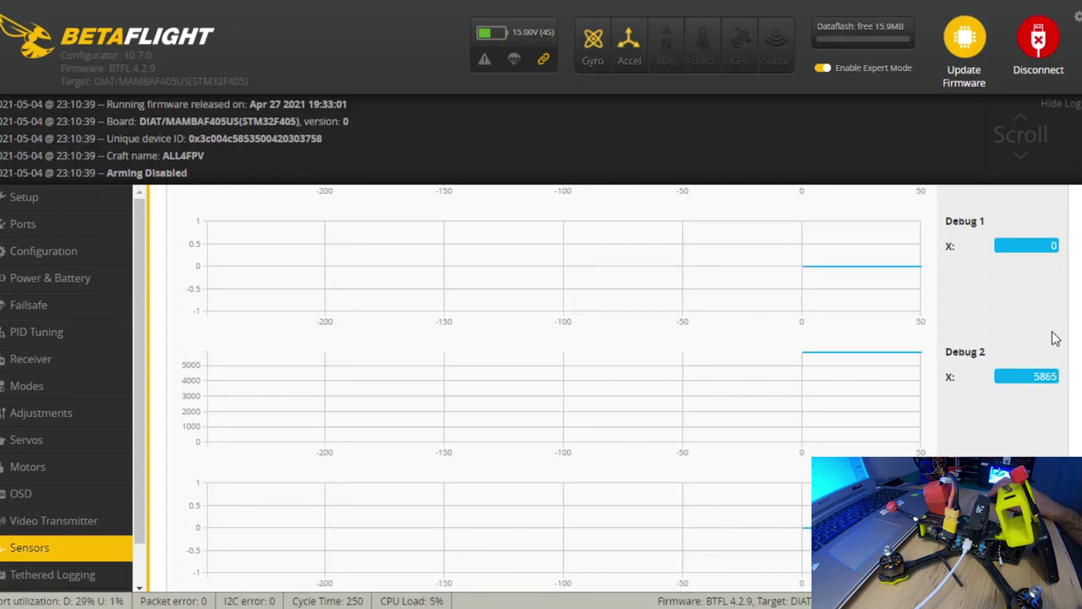
{"action": "scroll", "coordinate": [1053, 338], "scroll_direction": "up", "scroll_amount": 2}
{"action": "left_click_drag", "start_coordinate": [1052, 339], "coordinate": [1067, 322]}
Switch to the VTX Tables wiki page, highlight the 216 entry in the Smart Audio key and find the TBS SmartAudio table files
{"action": "left_click", "coordinate": [620, 404]}
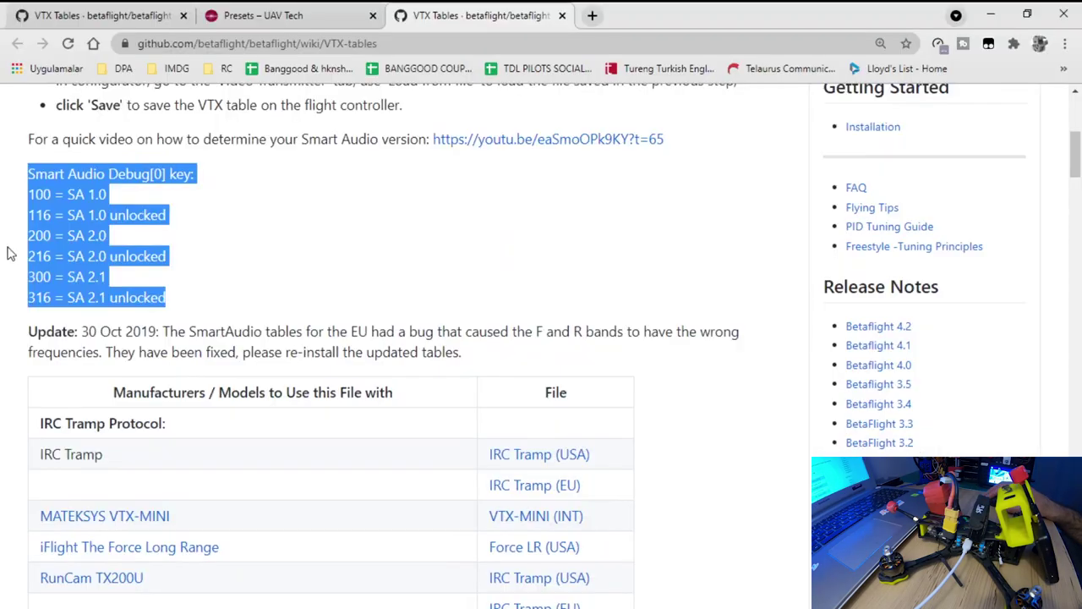
{"action": "left_click", "coordinate": [54, 239]}
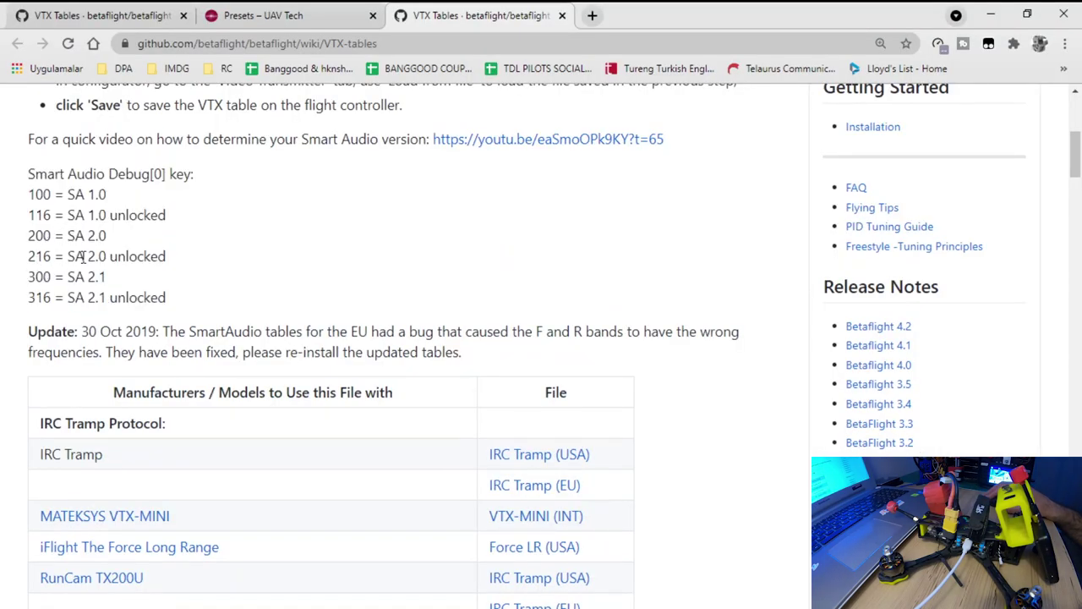
{"action": "left_click_drag", "start_coordinate": [75, 259], "coordinate": [171, 266]}
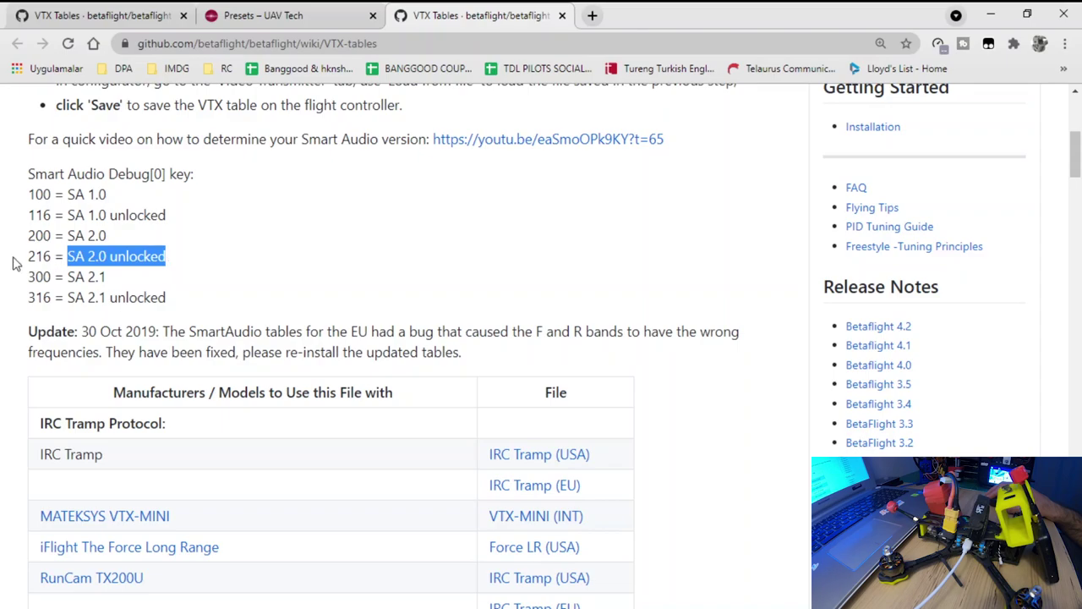
{"action": "left_click_drag", "start_coordinate": [30, 259], "coordinate": [32, 258]}
{"action": "scroll", "coordinate": [448, 304], "scroll_direction": "down", "scroll_amount": 5}
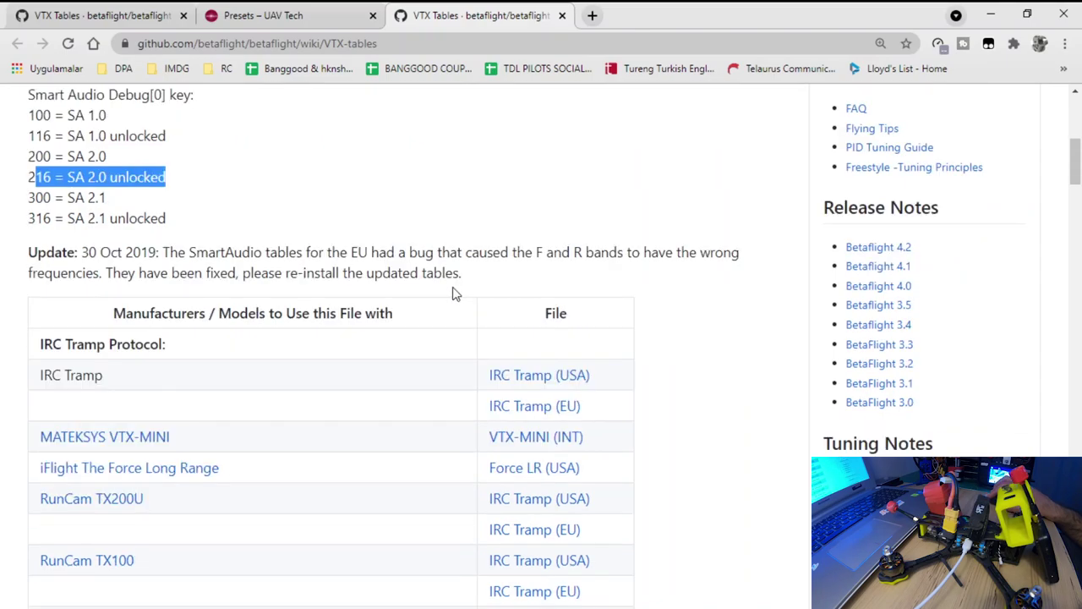
{"action": "scroll", "coordinate": [448, 355], "scroll_direction": "down", "scroll_amount": 1}
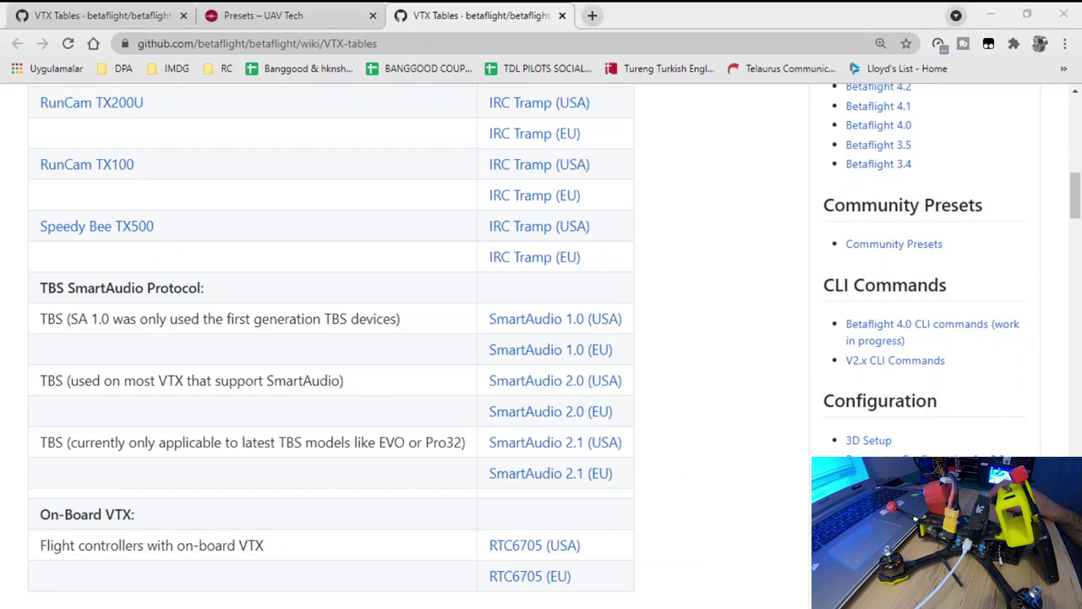
Switch back to Betaflight Configurator, reopen the Video Transmitter settings and load the VTX configuration file
{"action": "left_click", "coordinate": [495, 603]}
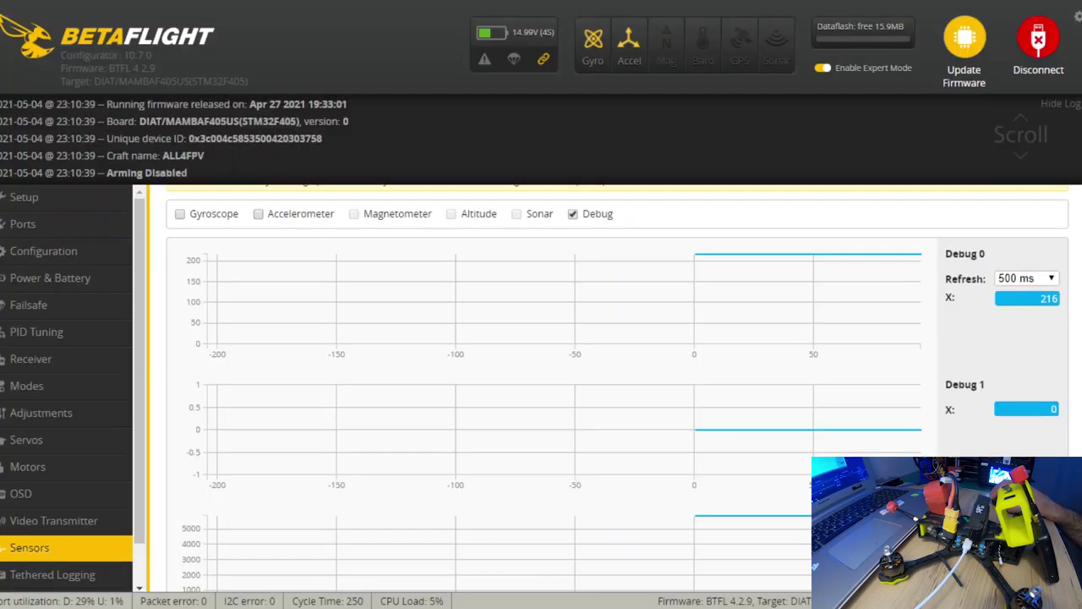
{"action": "left_click", "coordinate": [87, 518]}
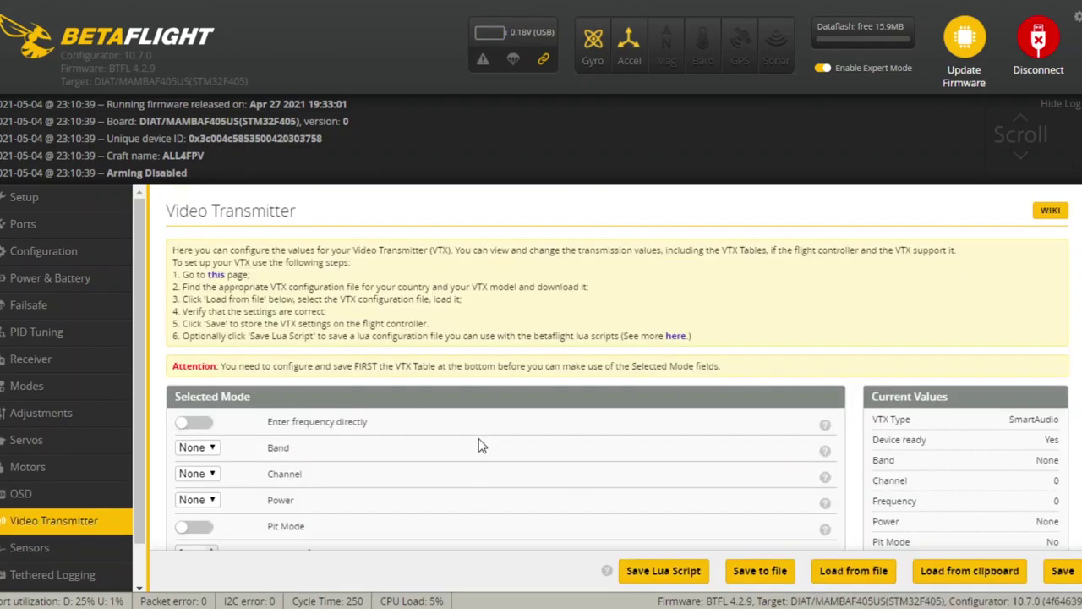
{"action": "scroll", "coordinate": [484, 437], "scroll_direction": "down", "scroll_amount": 1}
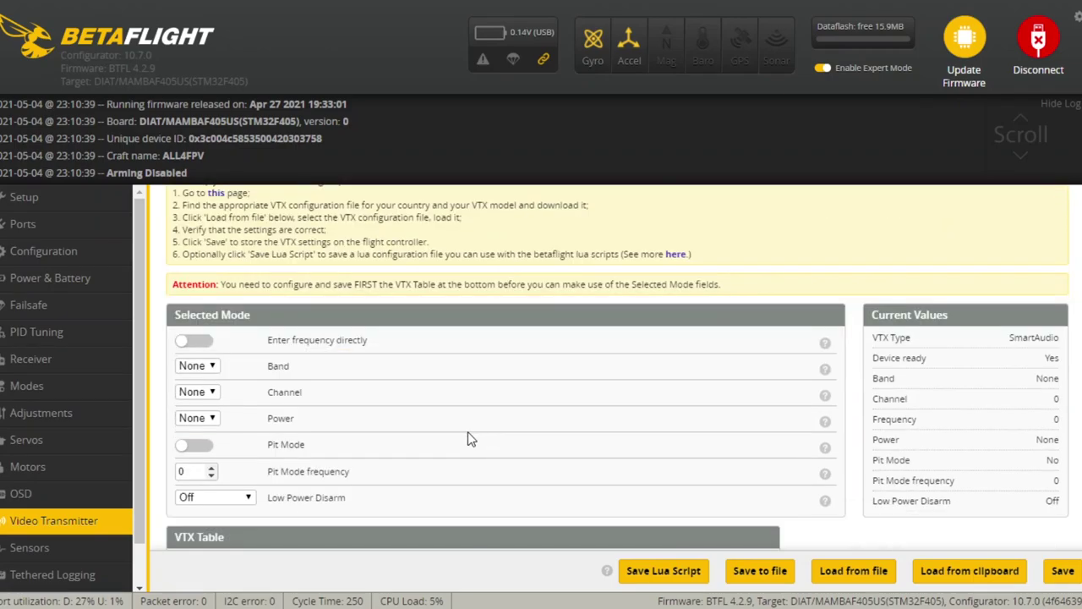
{"action": "scroll", "coordinate": [471, 439], "scroll_direction": "down", "scroll_amount": 2}
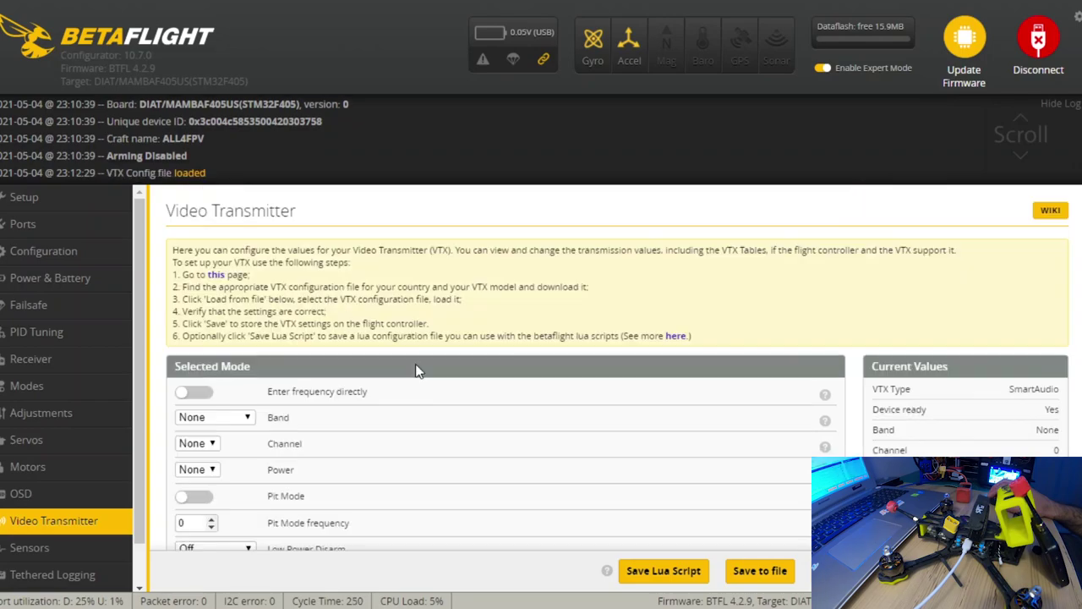
Check the loaded VTX table, set the band to FATSHARK, the channel to Channel 4 and the power to 200, and save
{"action": "scroll", "coordinate": [592, 355], "scroll_direction": "down", "scroll_amount": 10}
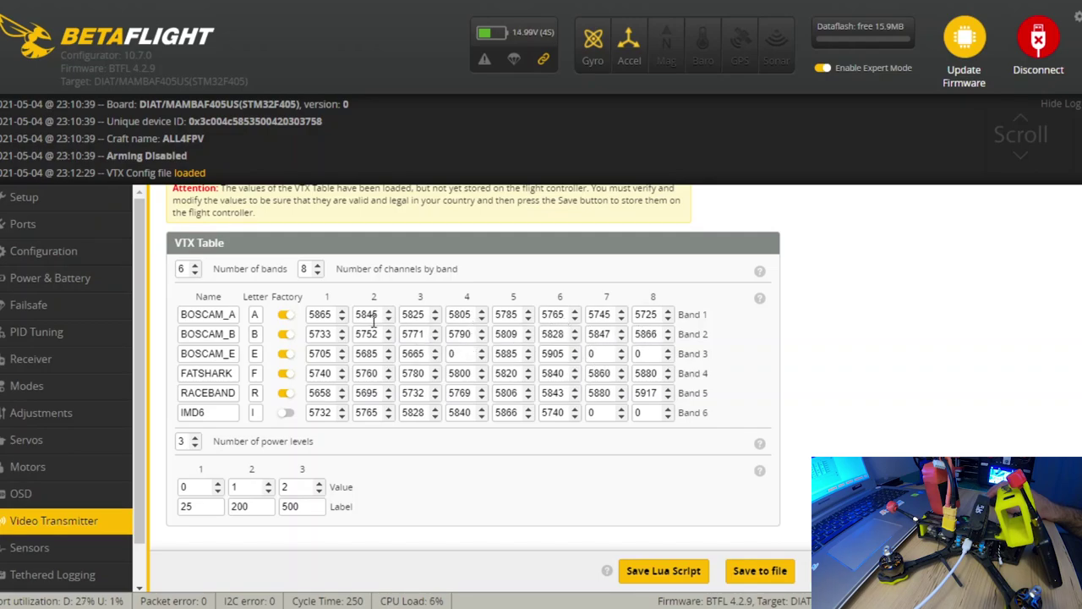
{"action": "double_click", "coordinate": [336, 314]}
{"action": "scroll", "coordinate": [358, 305], "scroll_direction": "up", "scroll_amount": 3}
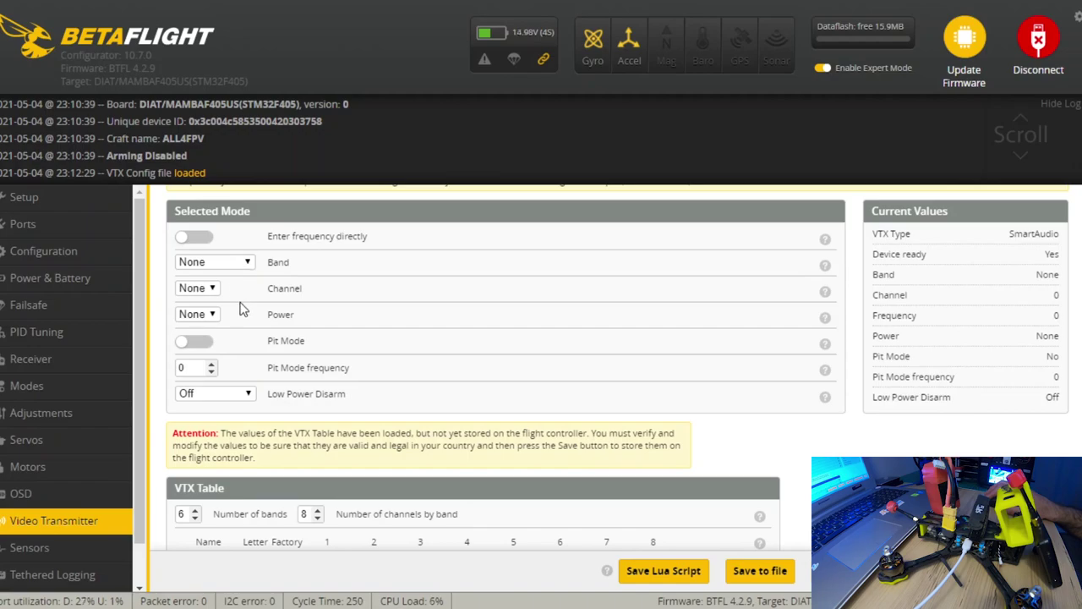
{"action": "left_click", "coordinate": [241, 309]}
{"action": "left_click", "coordinate": [235, 347]}
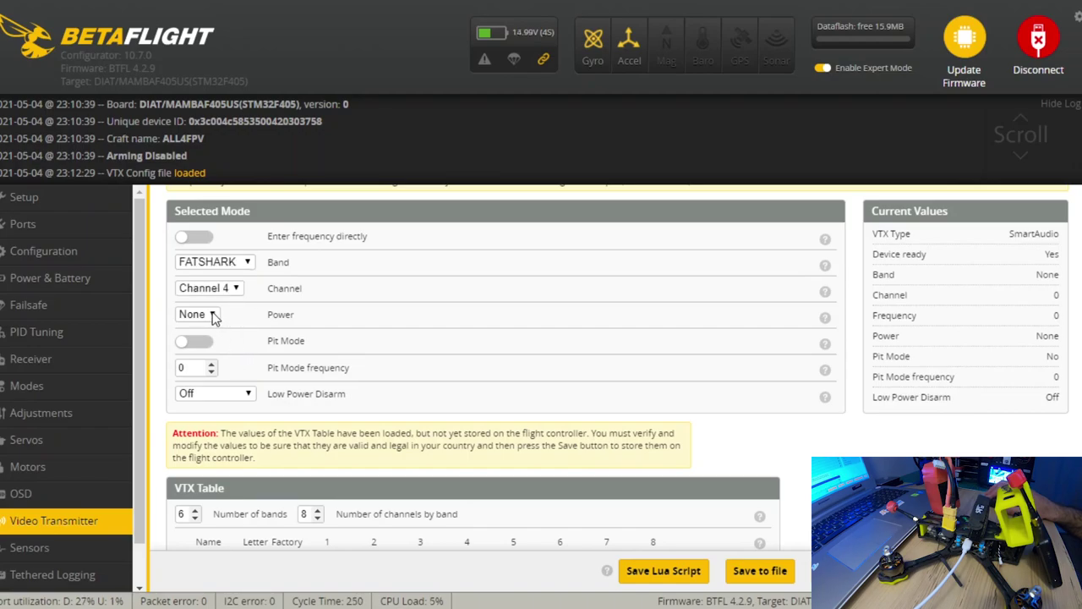
{"action": "left_click", "coordinate": [202, 348]}
{"action": "left_click", "coordinate": [1040, 571]}
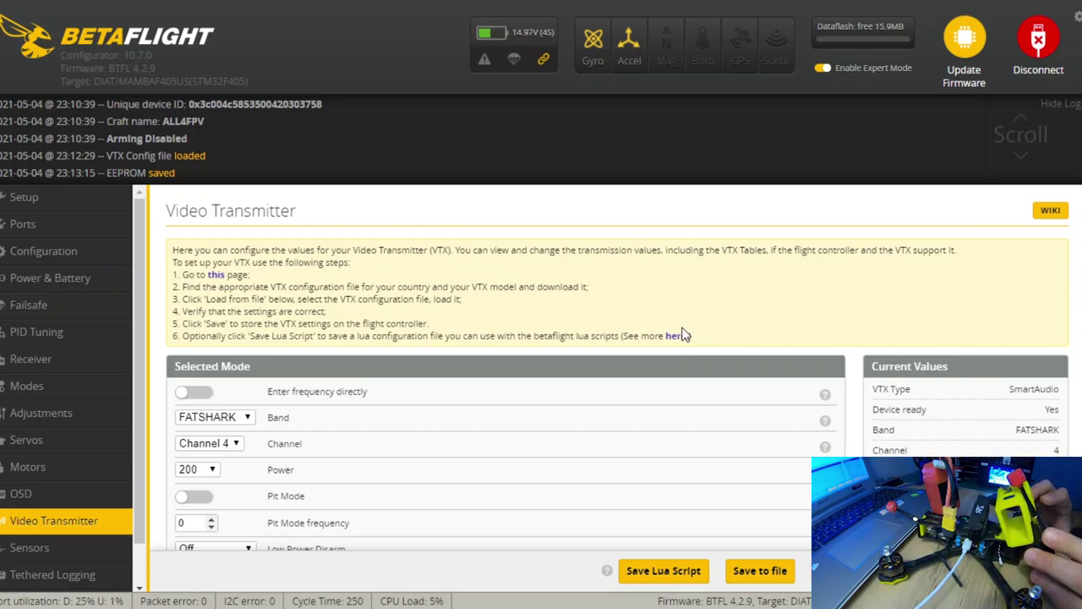
Raise the VTX table's number of power levels to 4 and relabel the third power level as 600
{"action": "scroll", "coordinate": [440, 347], "scroll_direction": "down", "scroll_amount": 4}
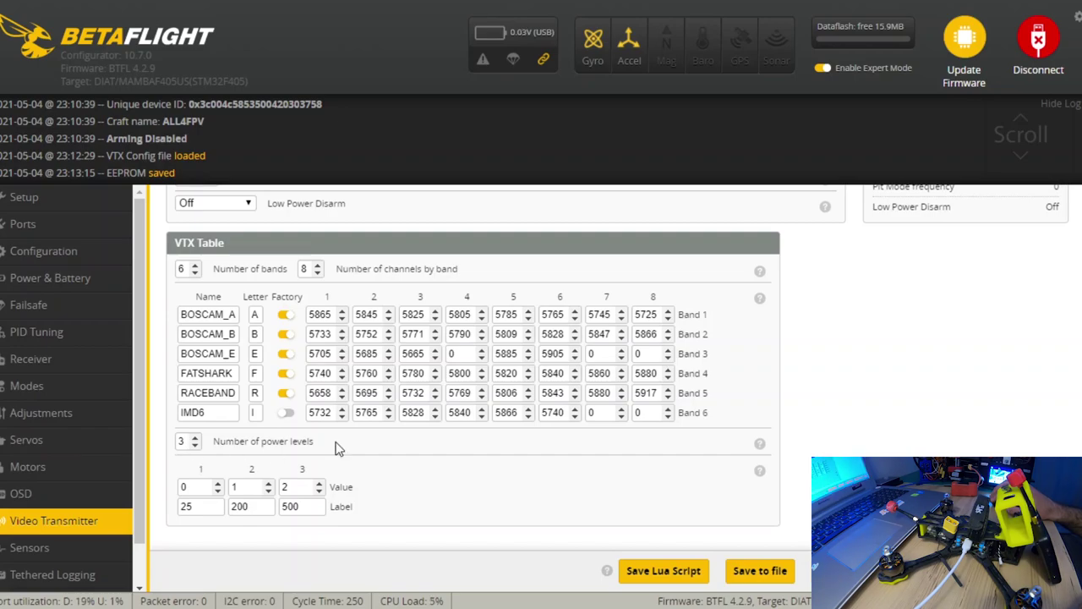
{"action": "left_click_drag", "start_coordinate": [217, 441], "coordinate": [316, 445]}
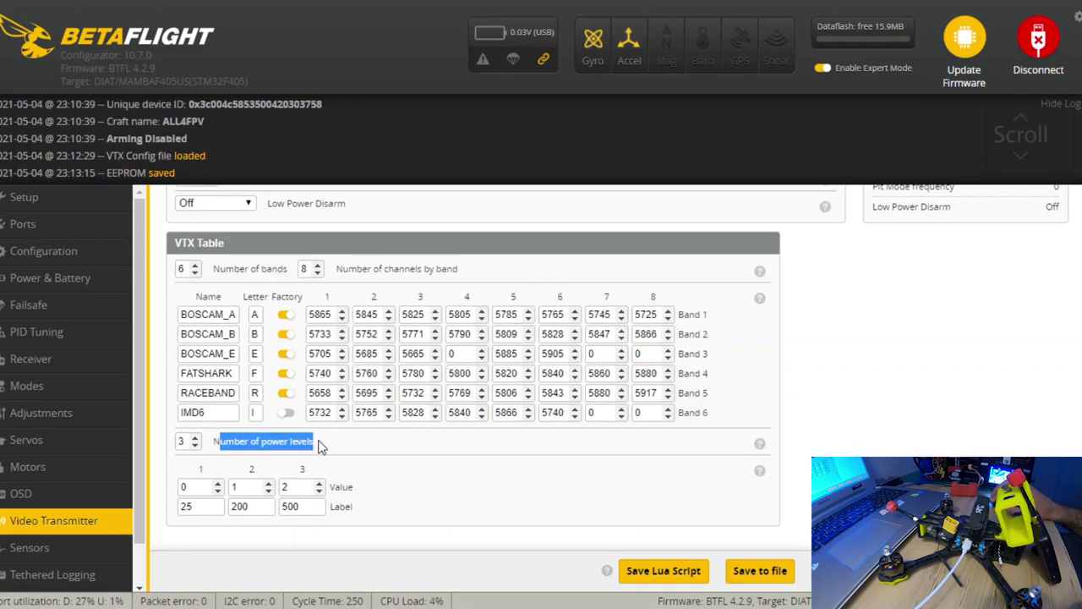
{"action": "left_click", "coordinate": [194, 436]}
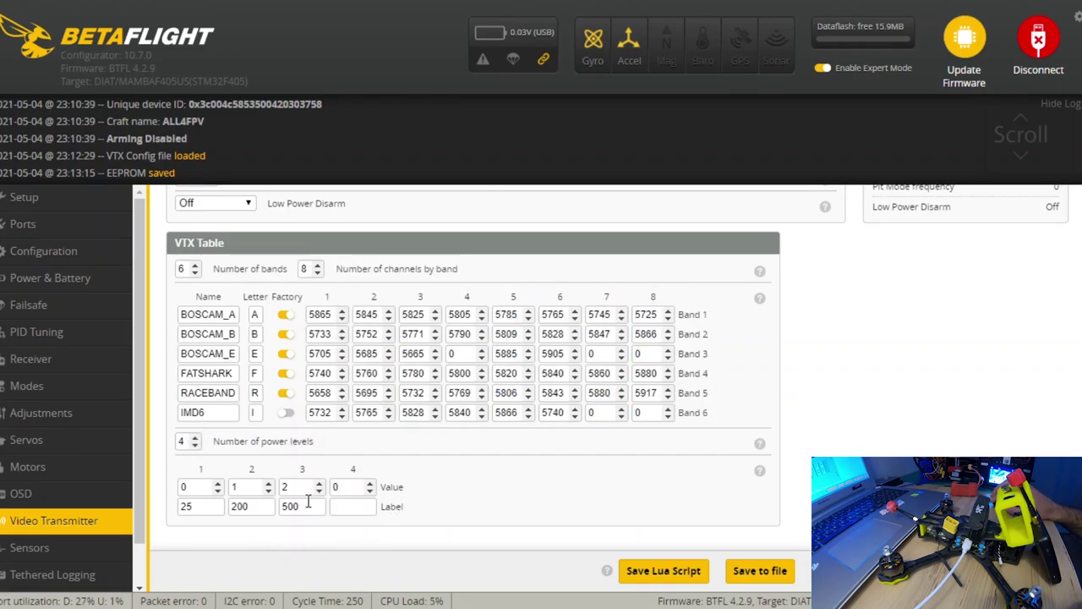
{"action": "key", "text": "ctrl+a"}
{"action": "type", "text": "600"}
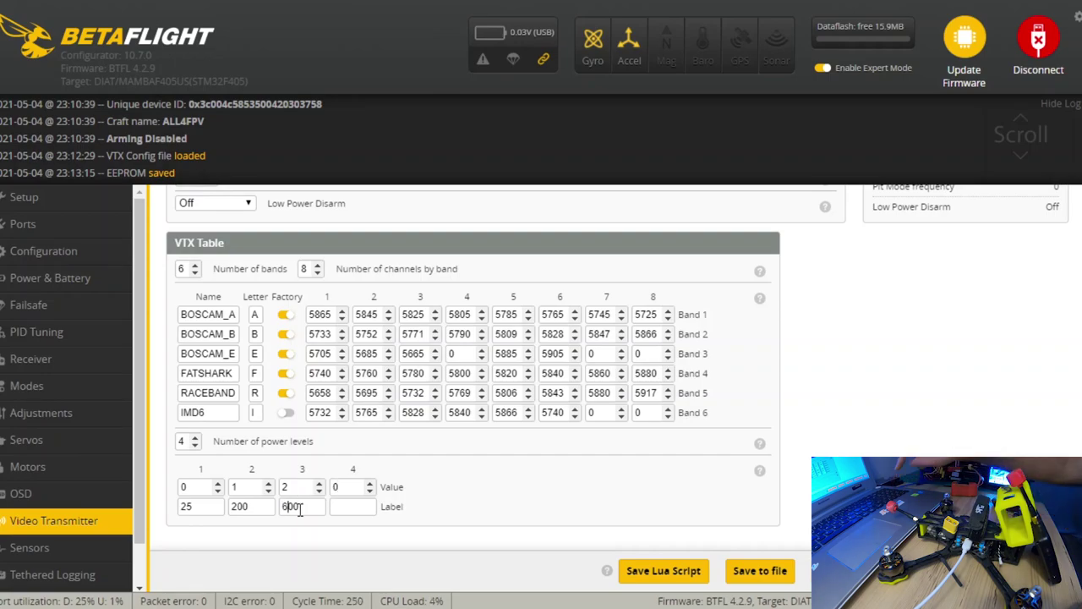
Label the fourth power level 12K, set its value to 3, and save the VTX settings
{"action": "left_click", "coordinate": [343, 506]}
{"action": "type", "text": "1"}
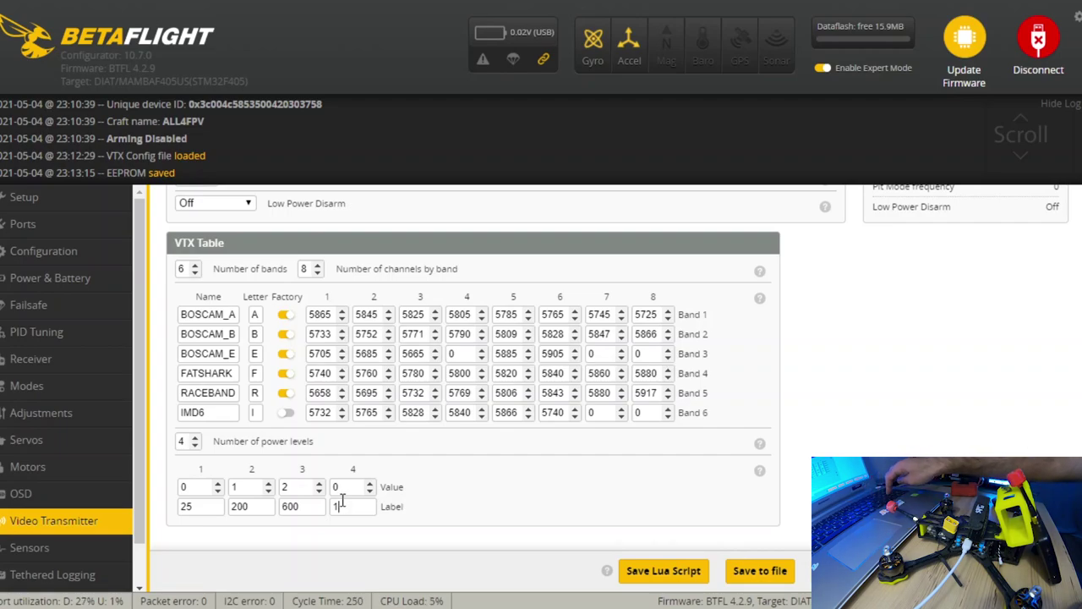
{"action": "type", "text": "2K"}
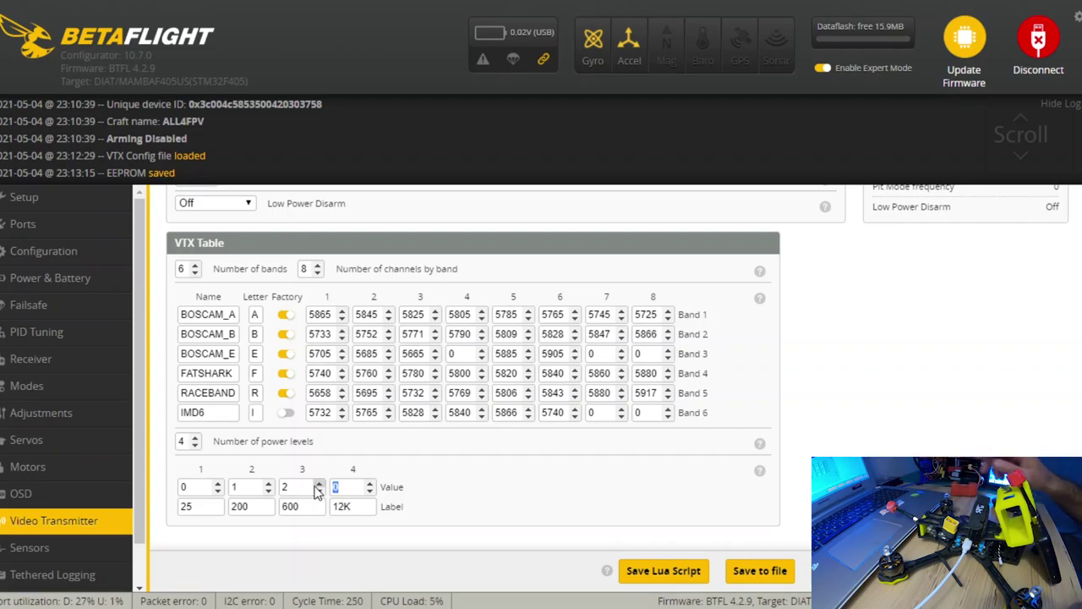
{"action": "key", "text": "shift+Tab"}
{"action": "type", "text": "3"}
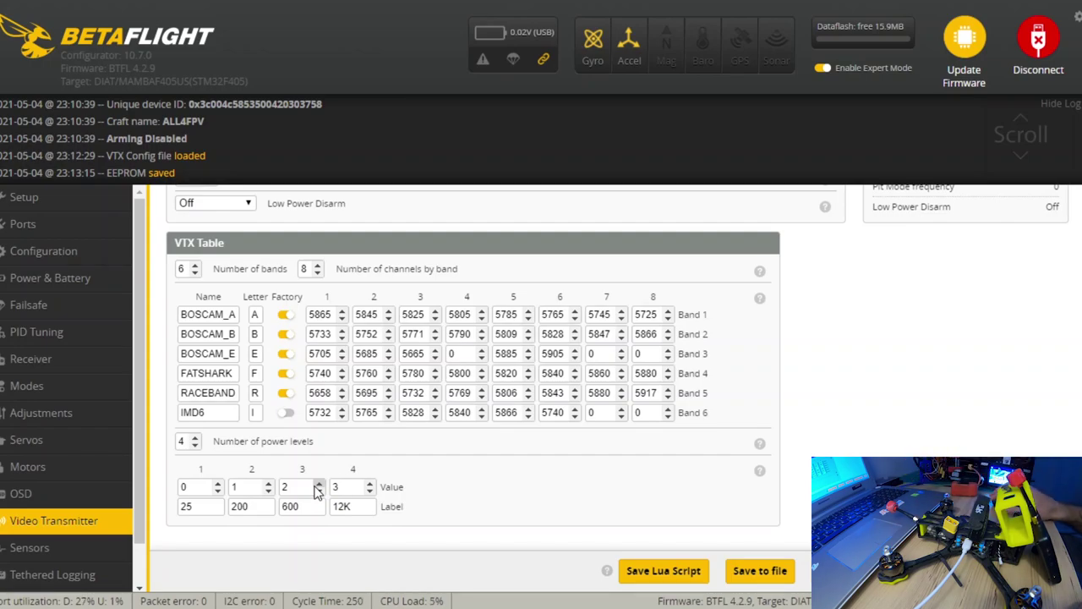
{"action": "left_click", "coordinate": [951, 570]}
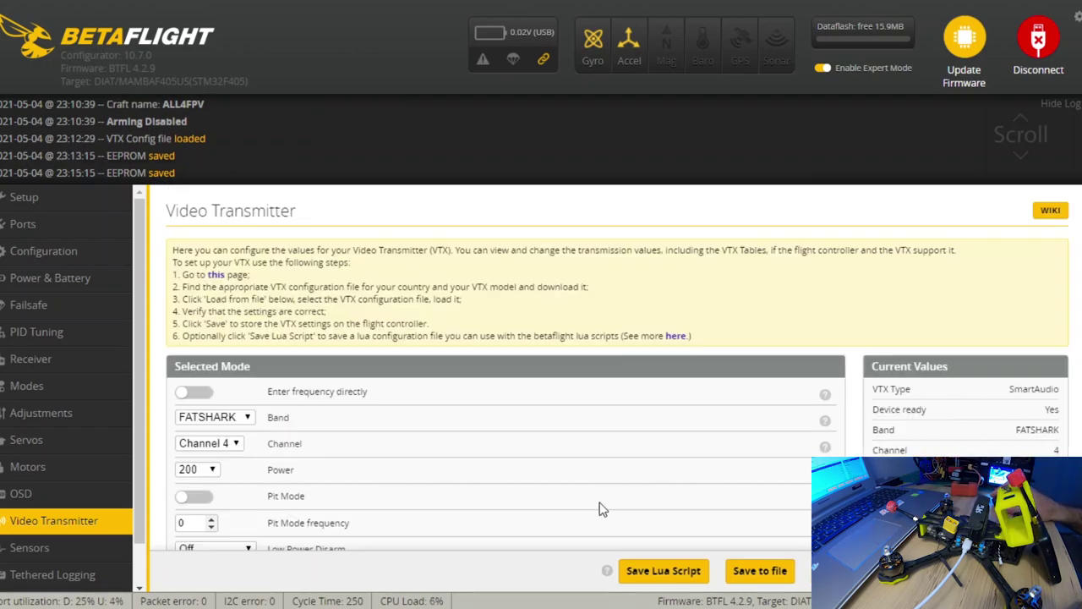
Open the Blackbox settings, set the debug mode to GYRO_SCALED, and save and reboot the flight controller
{"action": "scroll", "coordinate": [518, 513], "scroll_direction": "down", "scroll_amount": 1}
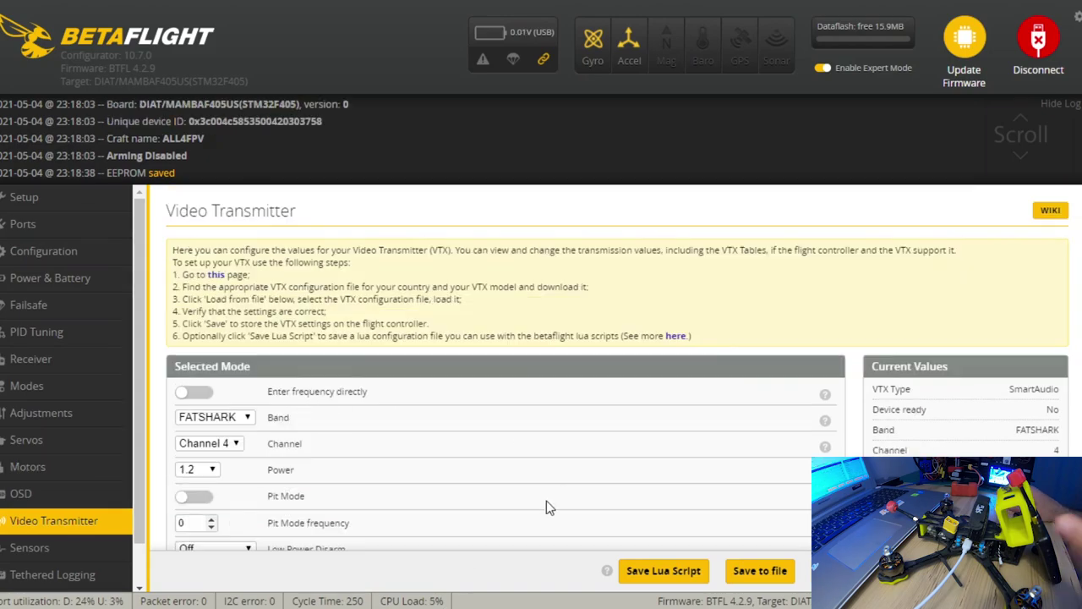
{"action": "scroll", "coordinate": [554, 455], "scroll_direction": "down", "scroll_amount": 1}
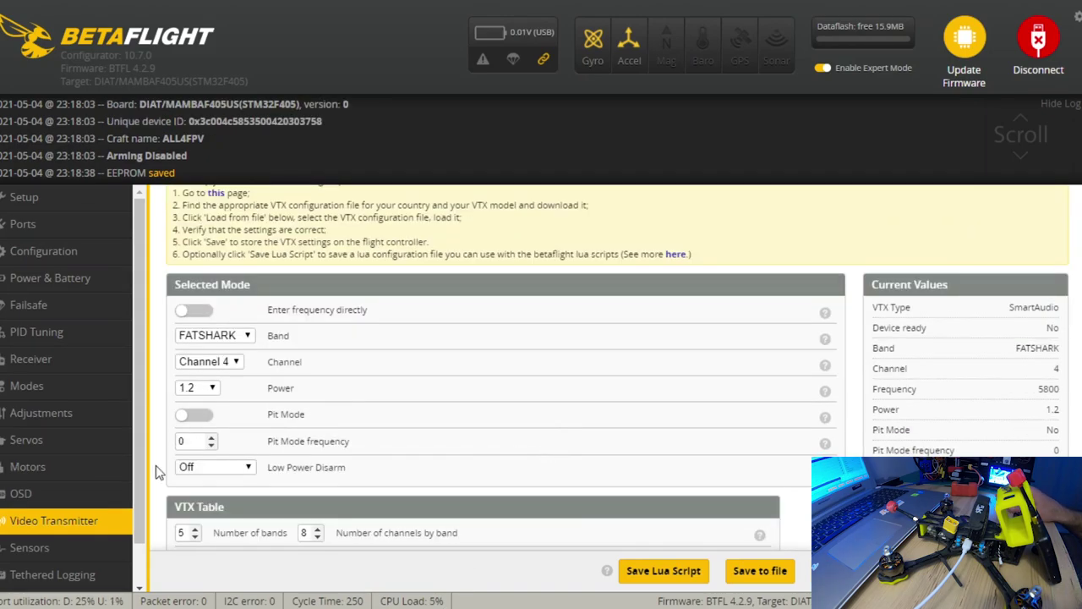
{"action": "scroll", "coordinate": [57, 558], "scroll_direction": "down", "scroll_amount": 1}
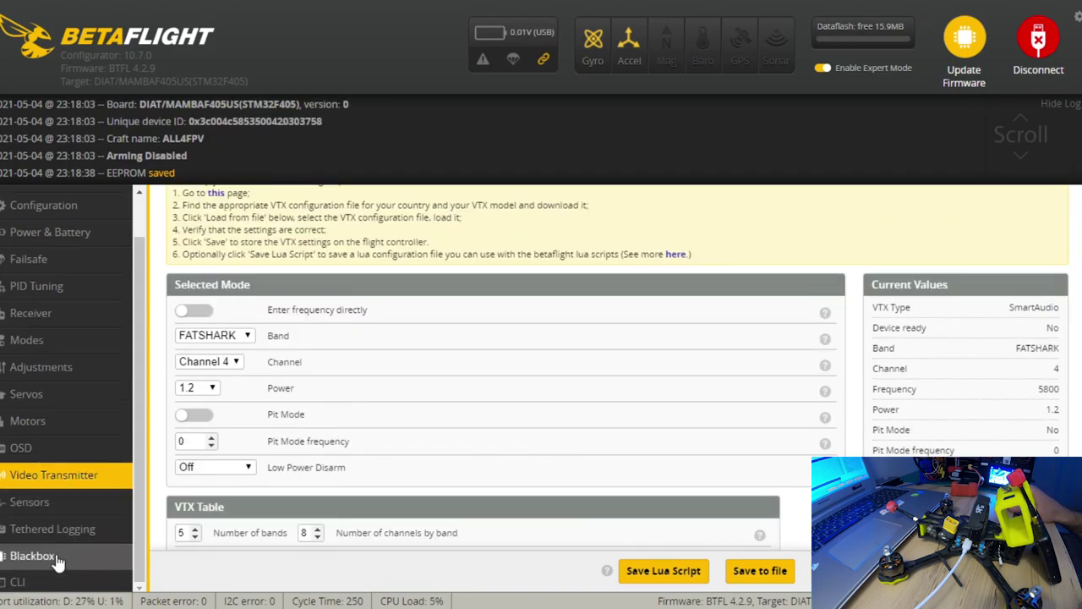
{"action": "left_click", "coordinate": [105, 561]}
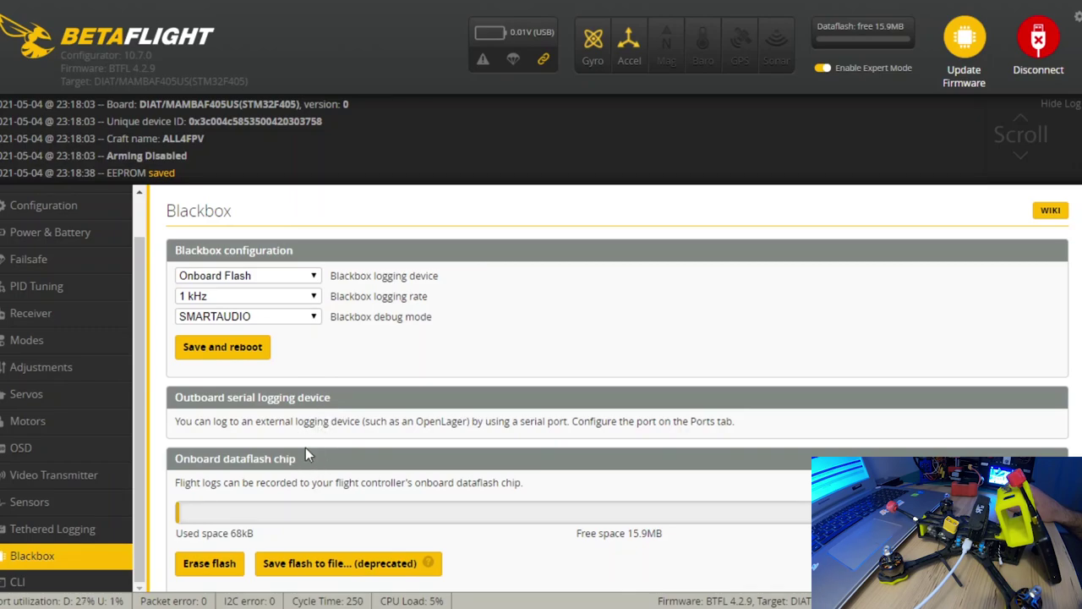
{"action": "left_click", "coordinate": [289, 376]}
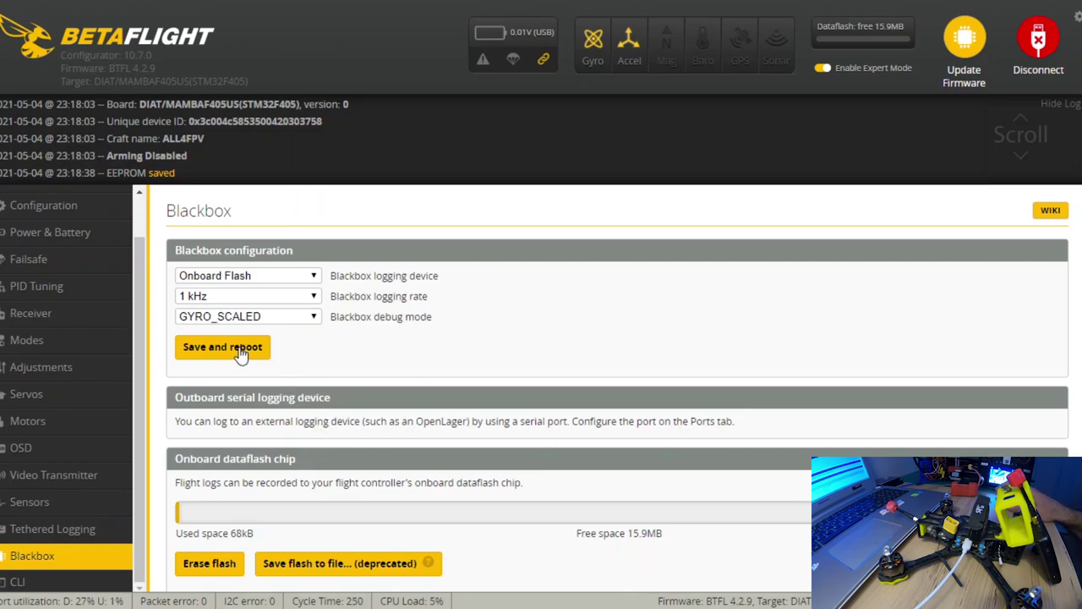
{"action": "left_click", "coordinate": [241, 351]}
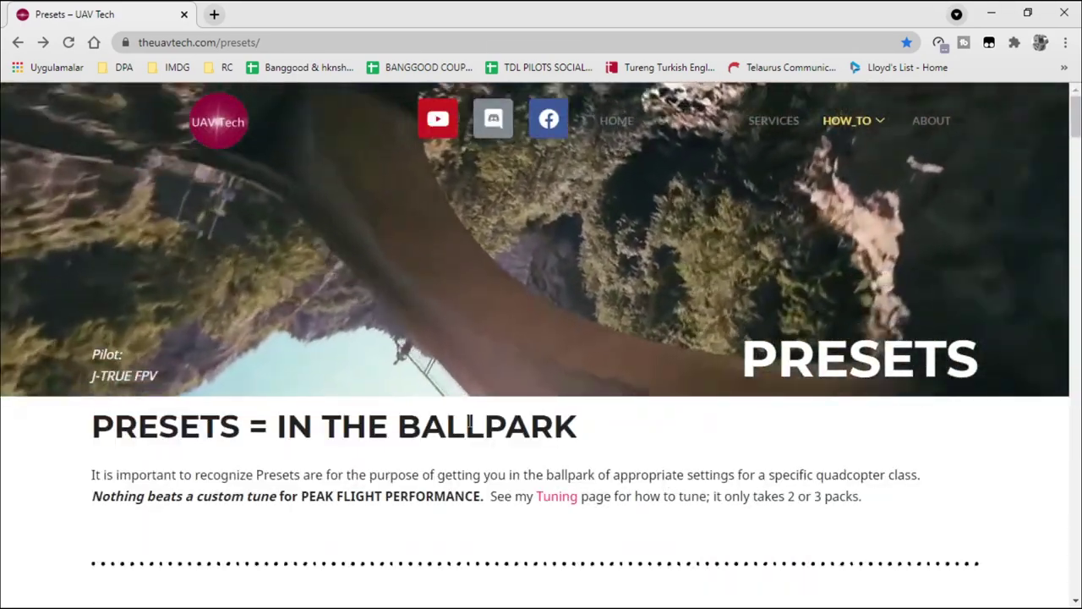
Switch to the UAV Tech Presets page and look through its quad classes from Whoops to 9"/10" Freestyle/Cruiser
{"action": "scroll", "coordinate": [470, 424], "scroll_direction": "down", "scroll_amount": 1}
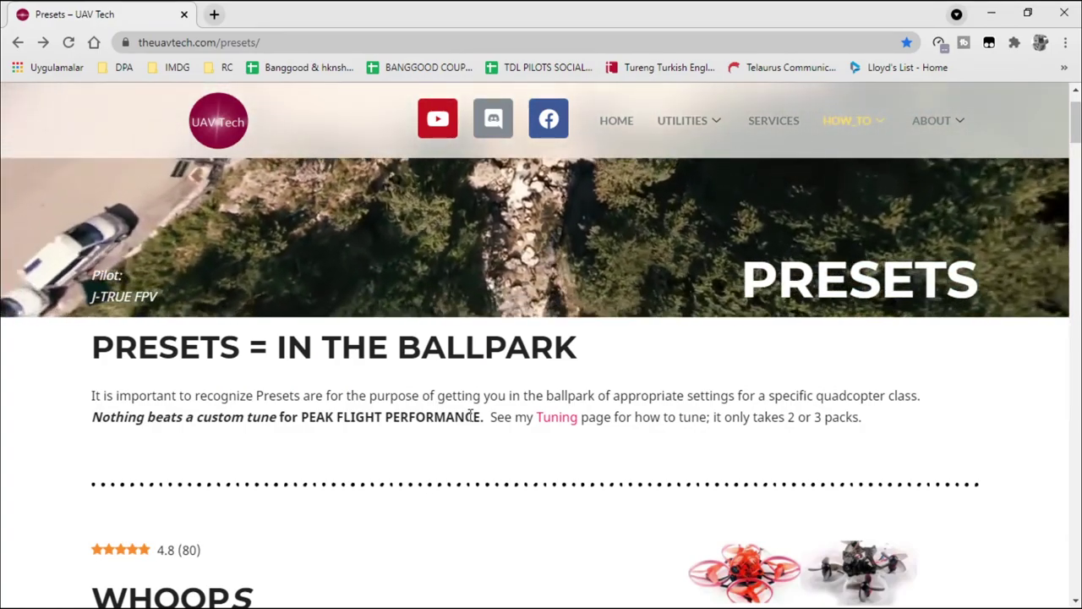
{"action": "scroll", "coordinate": [462, 418], "scroll_direction": "down", "scroll_amount": 2}
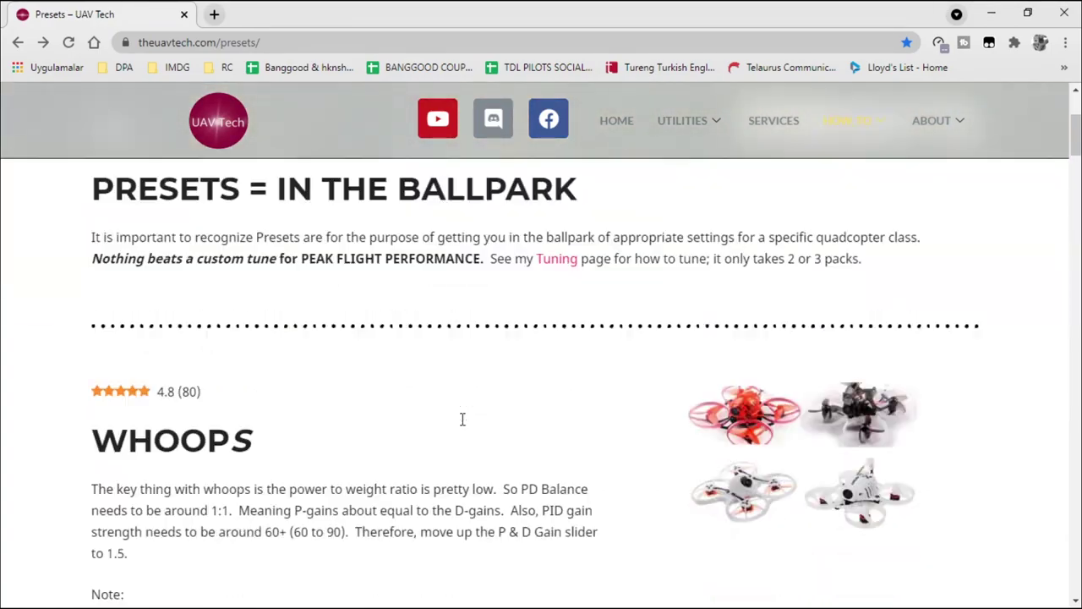
{"action": "scroll", "coordinate": [545, 376], "scroll_direction": "down", "scroll_amount": 7}
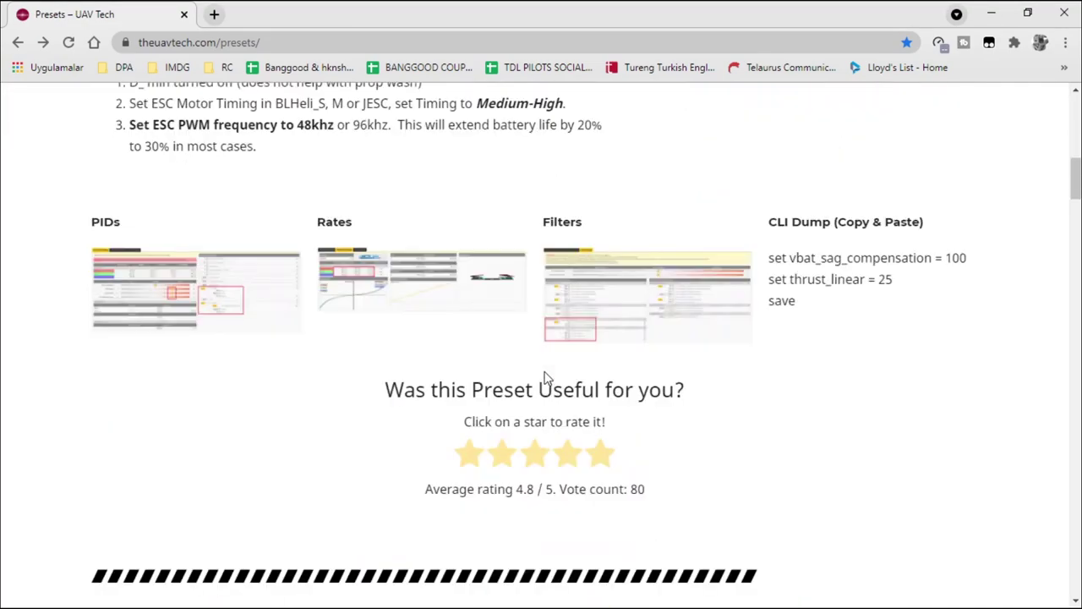
{"action": "scroll", "coordinate": [546, 377], "scroll_direction": "down", "scroll_amount": 14}
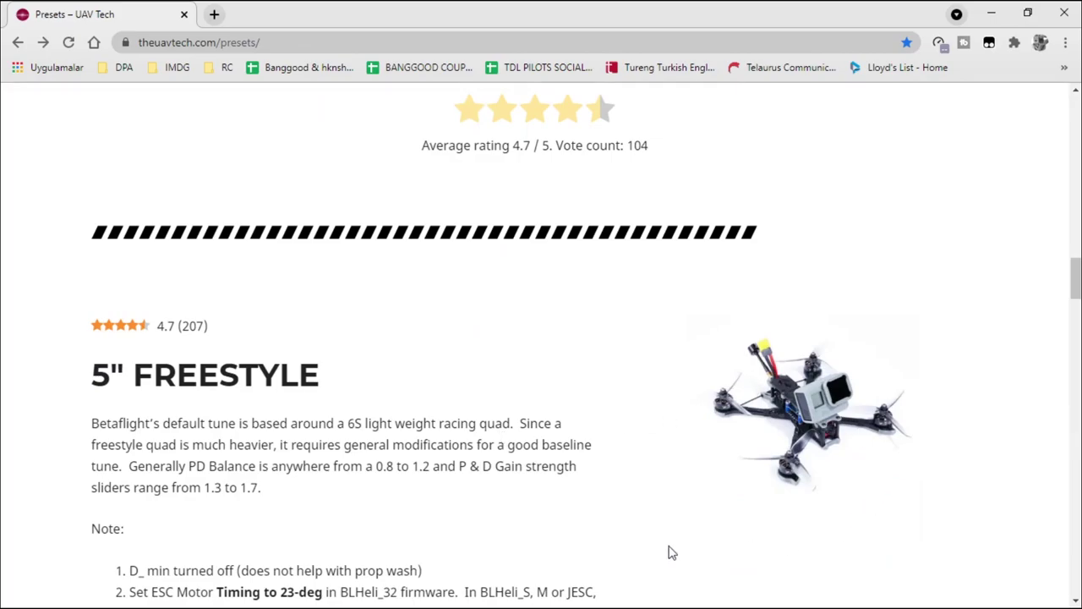
{"action": "scroll", "coordinate": [749, 323], "scroll_direction": "down", "scroll_amount": 4}
{"action": "scroll", "coordinate": [346, 415], "scroll_direction": "down", "scroll_amount": 18}
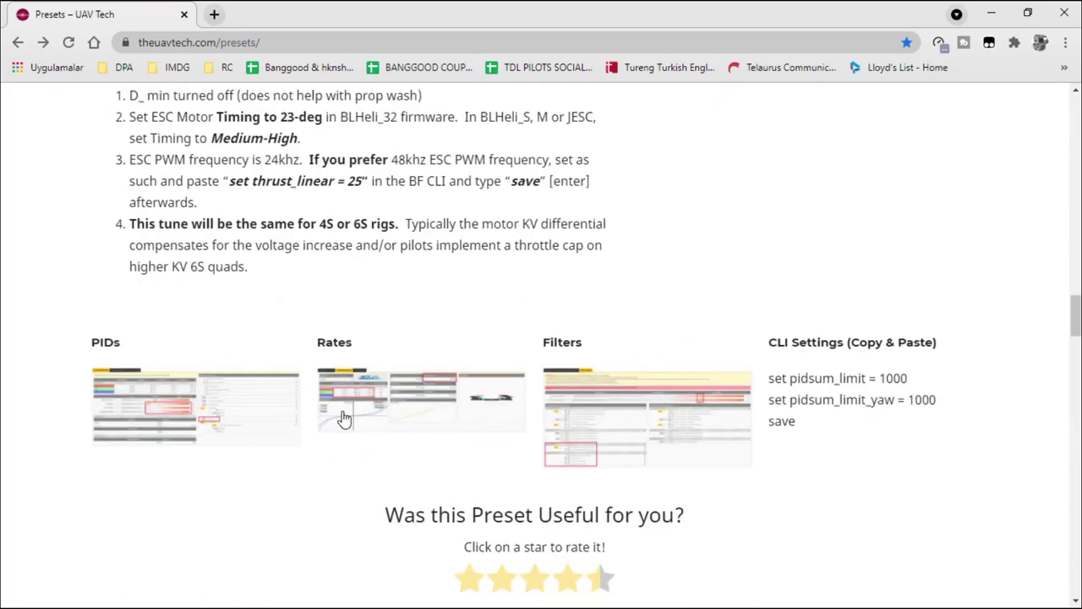
{"action": "scroll", "coordinate": [451, 378], "scroll_direction": "down", "scroll_amount": 16}
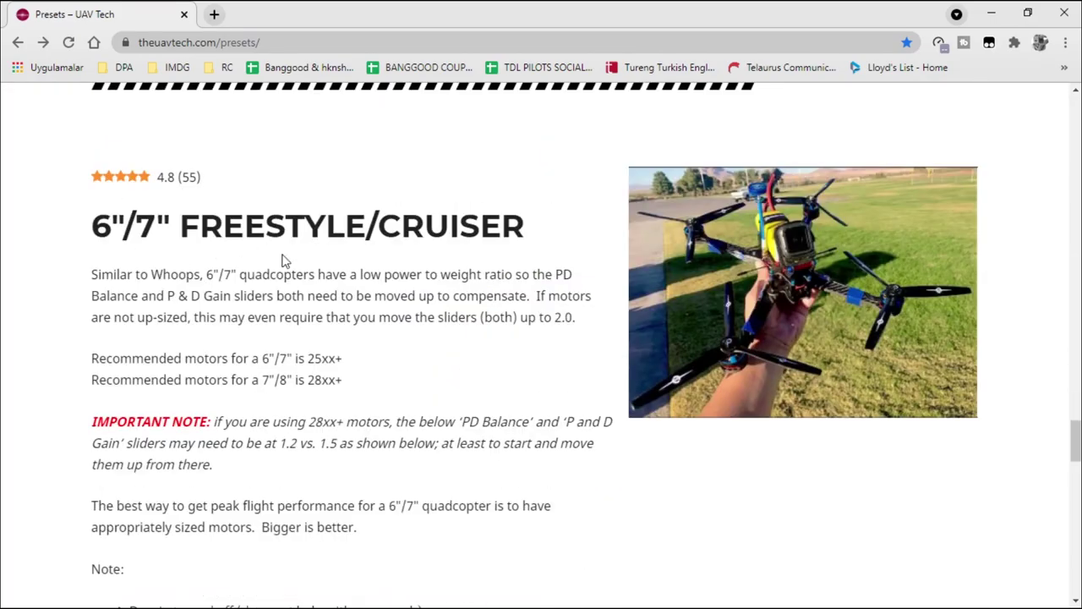
{"action": "scroll", "coordinate": [550, 300], "scroll_direction": "down", "scroll_amount": 6}
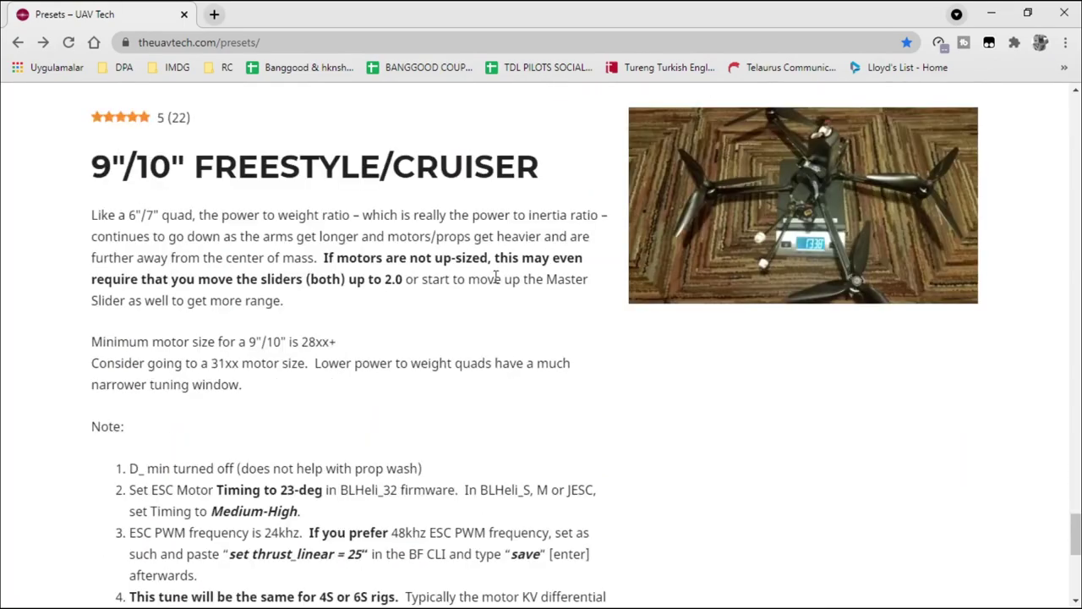
Go back through the preset classes to Toothpicks and find the 5" Freestyle preset
{"action": "scroll", "coordinate": [499, 301], "scroll_direction": "up", "scroll_amount": 6}
{"action": "scroll", "coordinate": [529, 309], "scroll_direction": "up", "scroll_amount": 3}
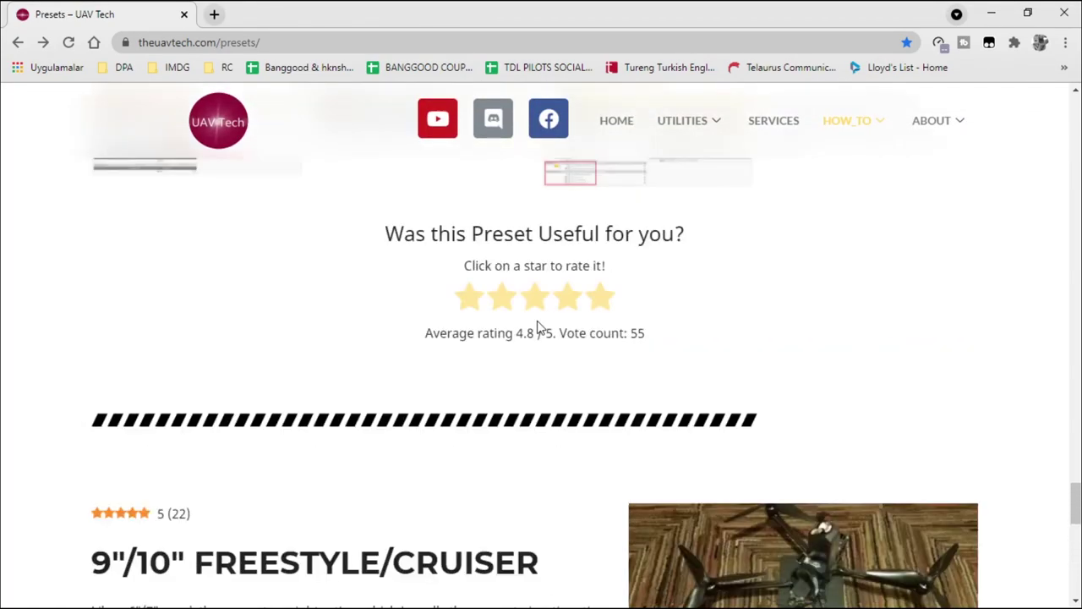
{"action": "scroll", "coordinate": [537, 327], "scroll_direction": "down", "scroll_amount": 9}
{"action": "scroll", "coordinate": [534, 328], "scroll_direction": "up", "scroll_amount": 5}
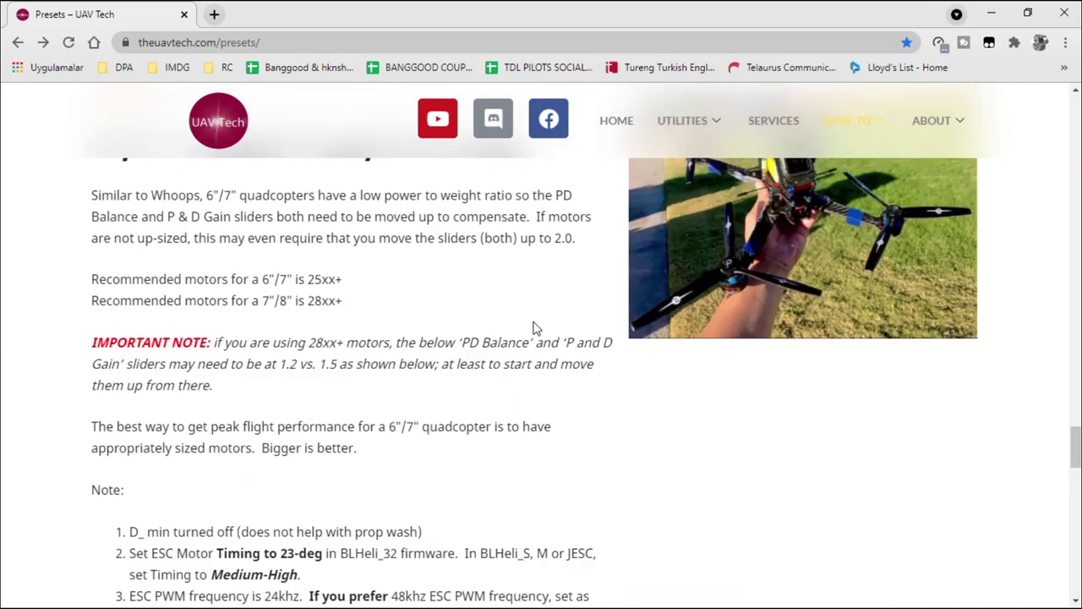
{"action": "scroll", "coordinate": [534, 328], "scroll_direction": "up", "scroll_amount": 15}
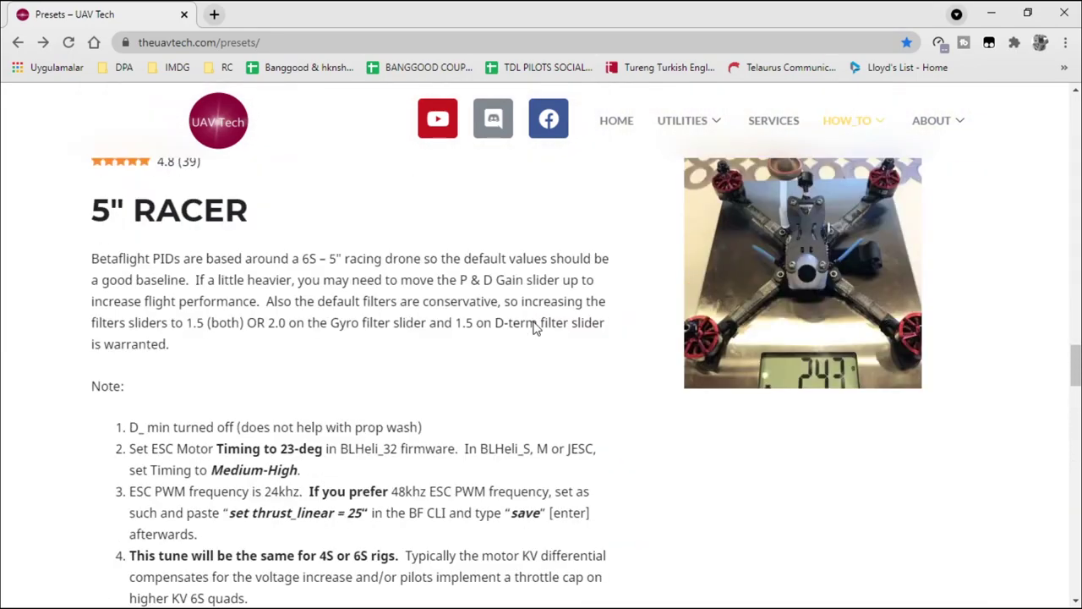
{"action": "scroll", "coordinate": [535, 321], "scroll_direction": "up", "scroll_amount": 12}
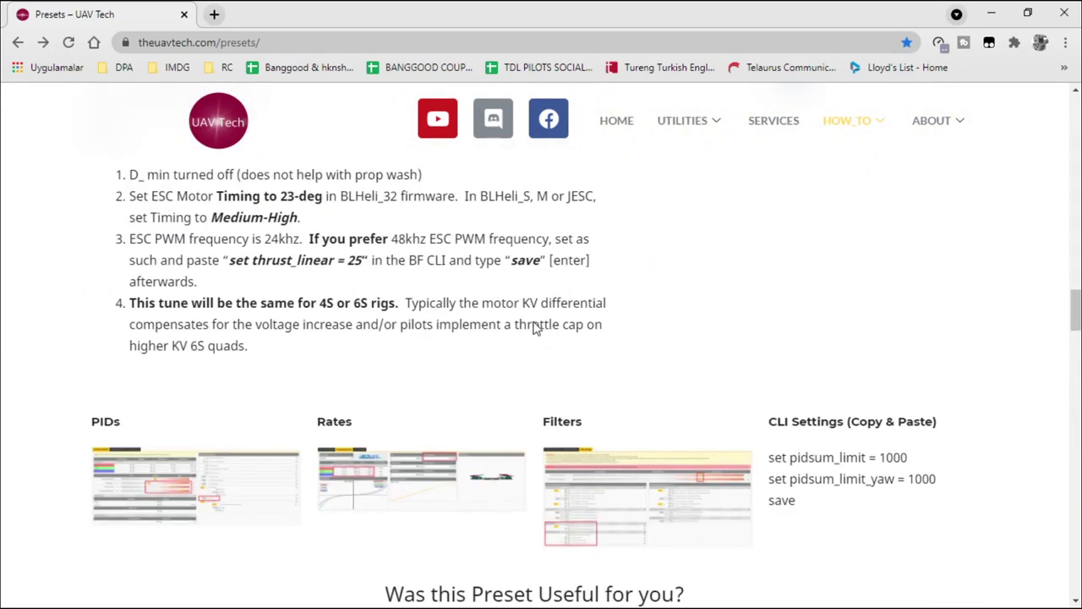
{"action": "scroll", "coordinate": [534, 322], "scroll_direction": "up", "scroll_amount": 2}
{"action": "scroll", "coordinate": [534, 328], "scroll_direction": "up", "scroll_amount": 4}
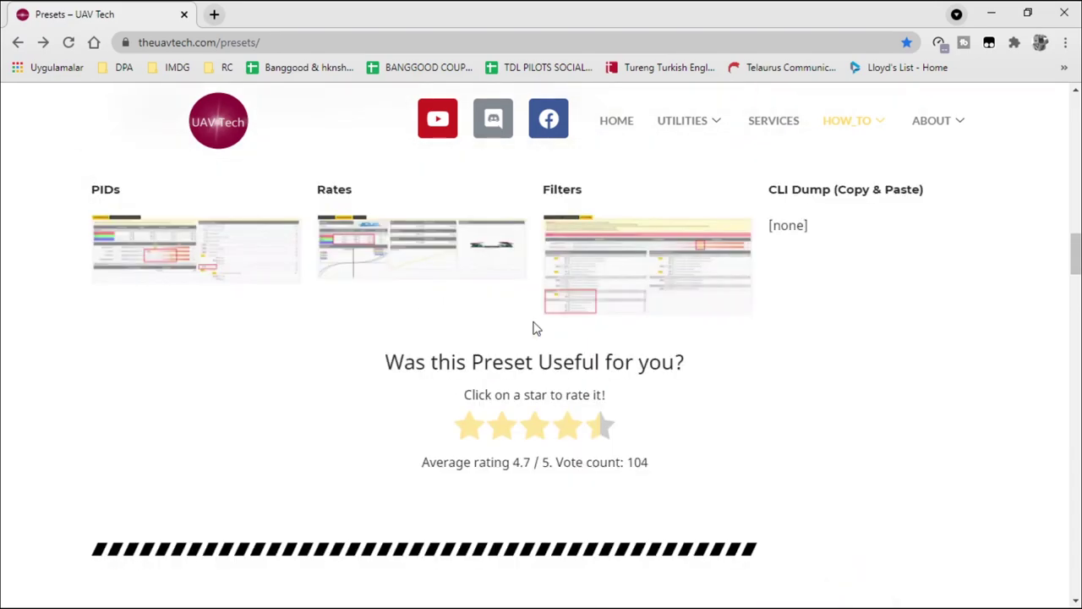
{"action": "scroll", "coordinate": [534, 329], "scroll_direction": "down", "scroll_amount": 8}
{"action": "scroll", "coordinate": [535, 321], "scroll_direction": "up", "scroll_amount": 3}
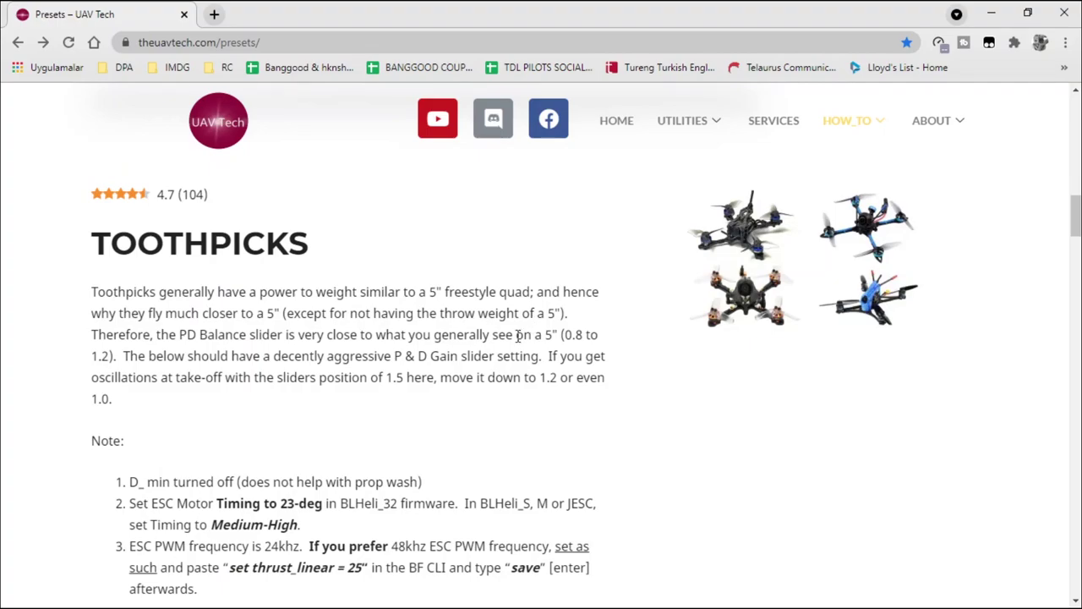
{"action": "scroll", "coordinate": [542, 347], "scroll_direction": "down", "scroll_amount": 10}
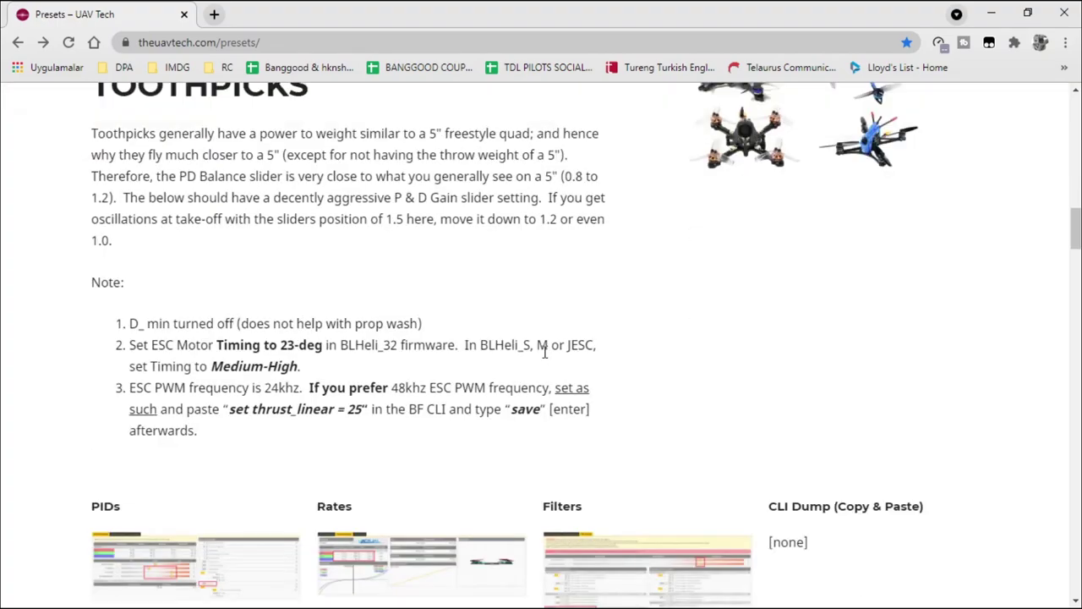
{"action": "scroll", "coordinate": [545, 358], "scroll_direction": "down", "scroll_amount": 1}
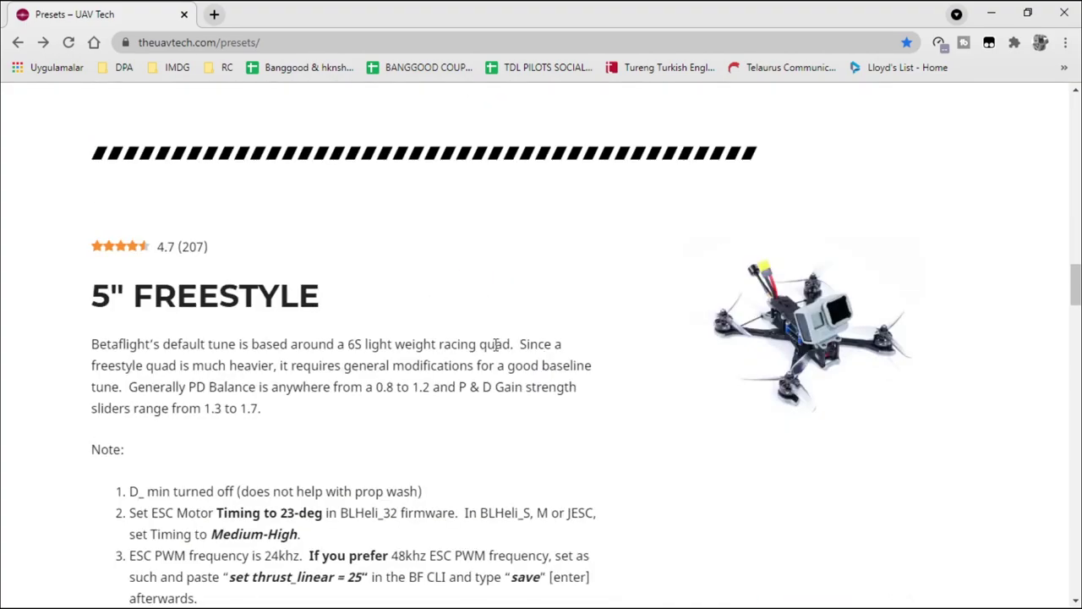
Highlight the 5" Freestyle heading and description, and read the explanation of the preset's baseline tune
{"action": "left_click_drag", "start_coordinate": [87, 300], "coordinate": [238, 341]}
{"action": "left_click", "coordinate": [355, 354]}
{"action": "scroll", "coordinate": [297, 340], "scroll_direction": "down", "scroll_amount": 1}
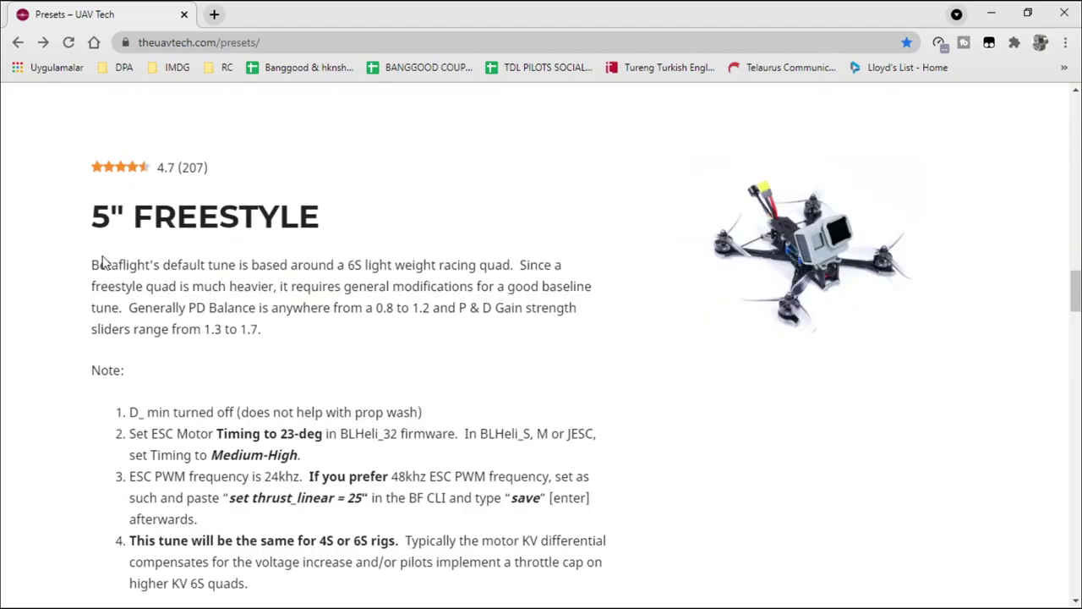
{"action": "left_click_drag", "start_coordinate": [93, 273], "coordinate": [499, 313]}
{"action": "left_click", "coordinate": [410, 336]}
{"action": "scroll", "coordinate": [289, 364], "scroll_direction": "down", "scroll_amount": 1}
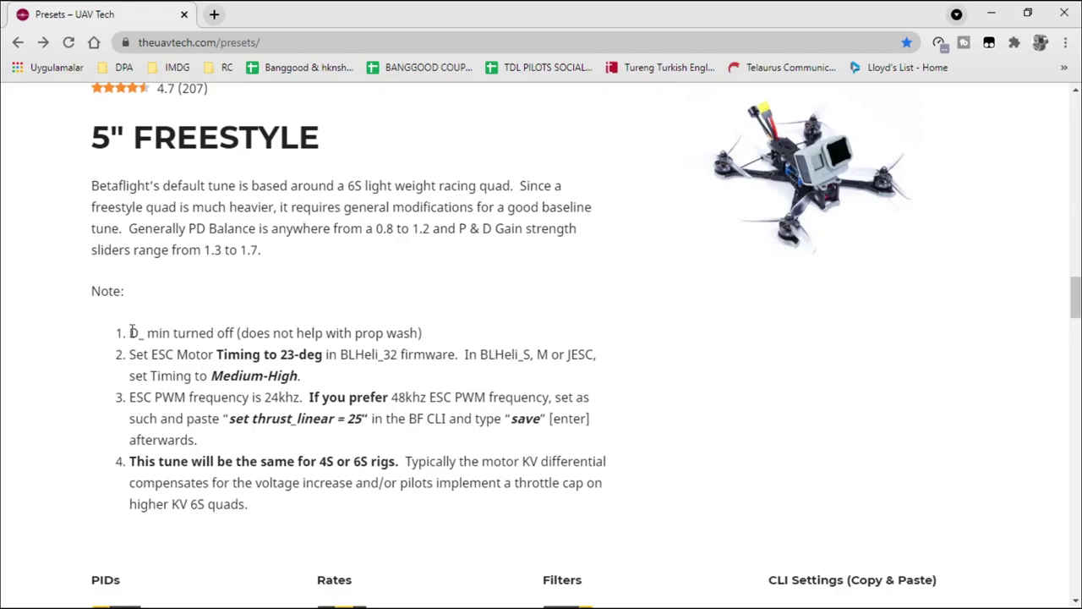
Highlight and read the 5" Freestyle notes on D_min and on ESC motor timing for BLHeli_32 and BLHeli_S, M or JESC
{"action": "left_click_drag", "start_coordinate": [130, 333], "coordinate": [431, 343]}
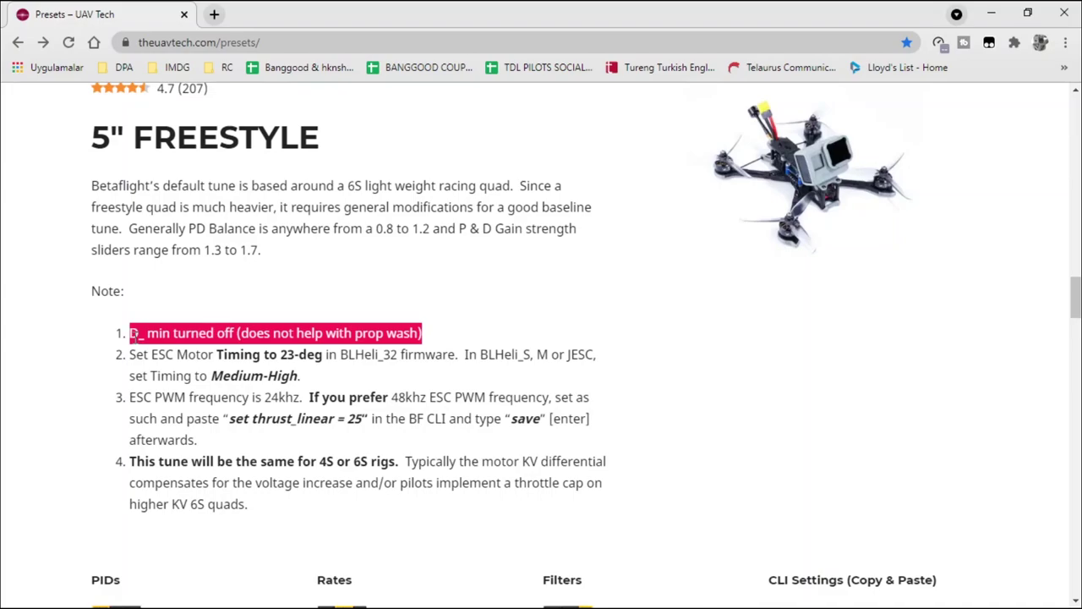
{"action": "left_click", "coordinate": [396, 338]}
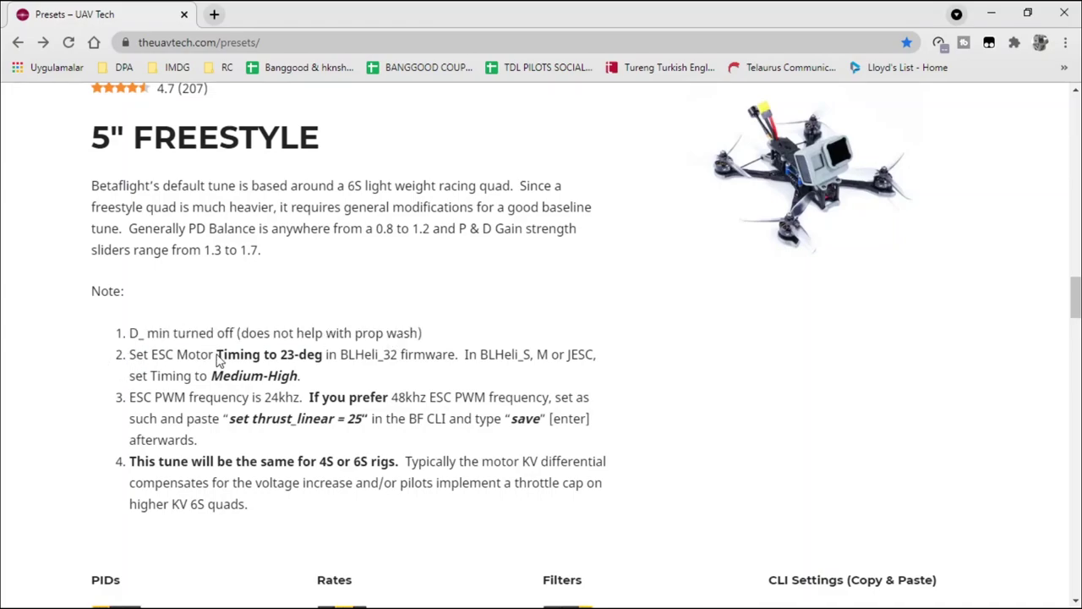
{"action": "left_click_drag", "start_coordinate": [218, 358], "coordinate": [405, 352]}
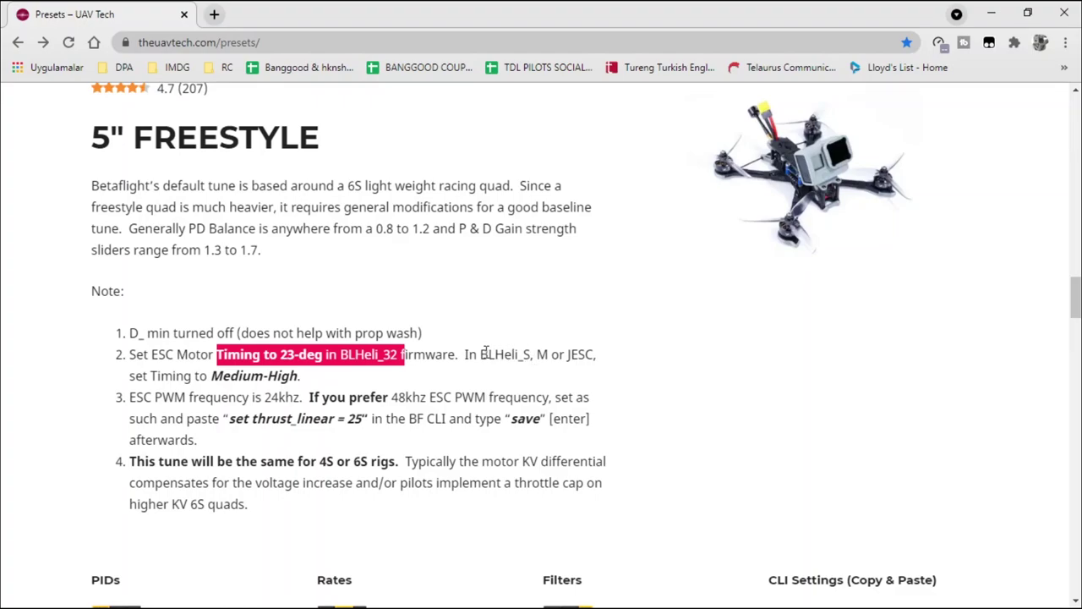
{"action": "left_click_drag", "start_coordinate": [480, 355], "coordinate": [594, 355]}
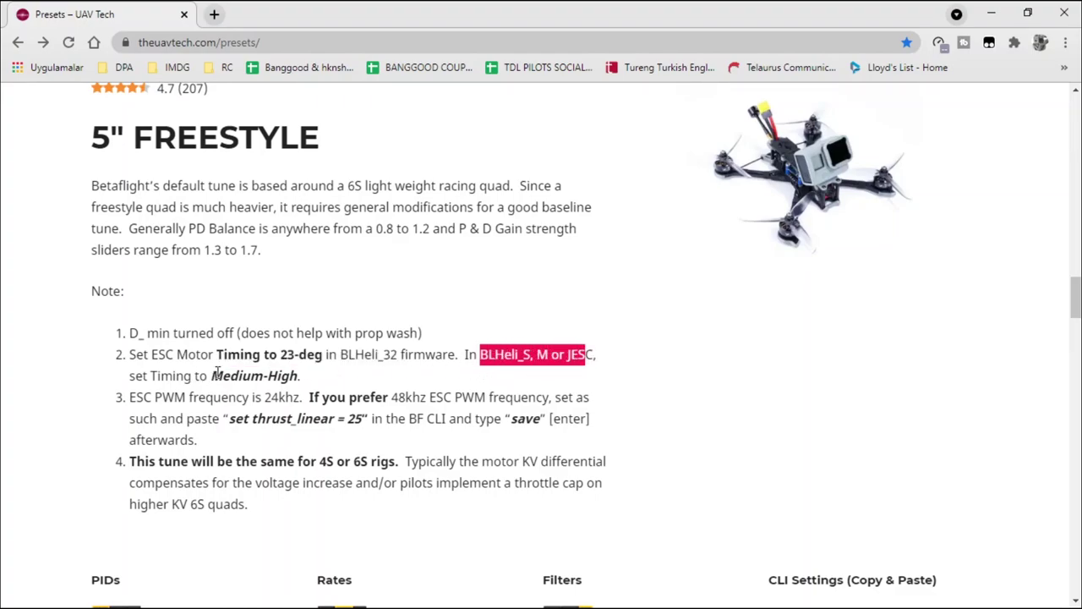
{"action": "left_click_drag", "start_coordinate": [217, 373], "coordinate": [304, 378]}
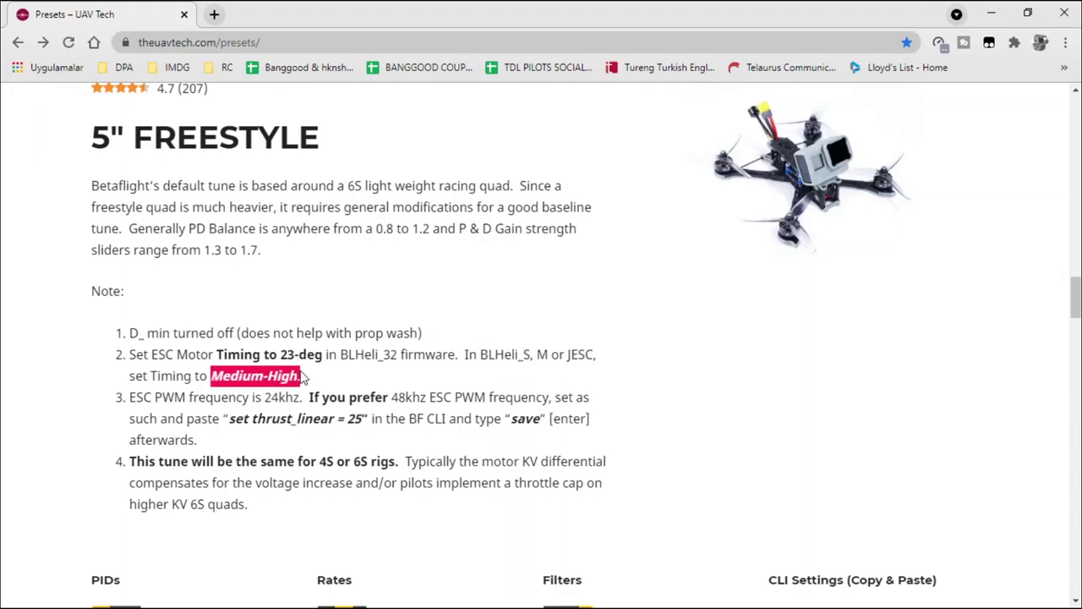
{"action": "left_click", "coordinate": [429, 358]}
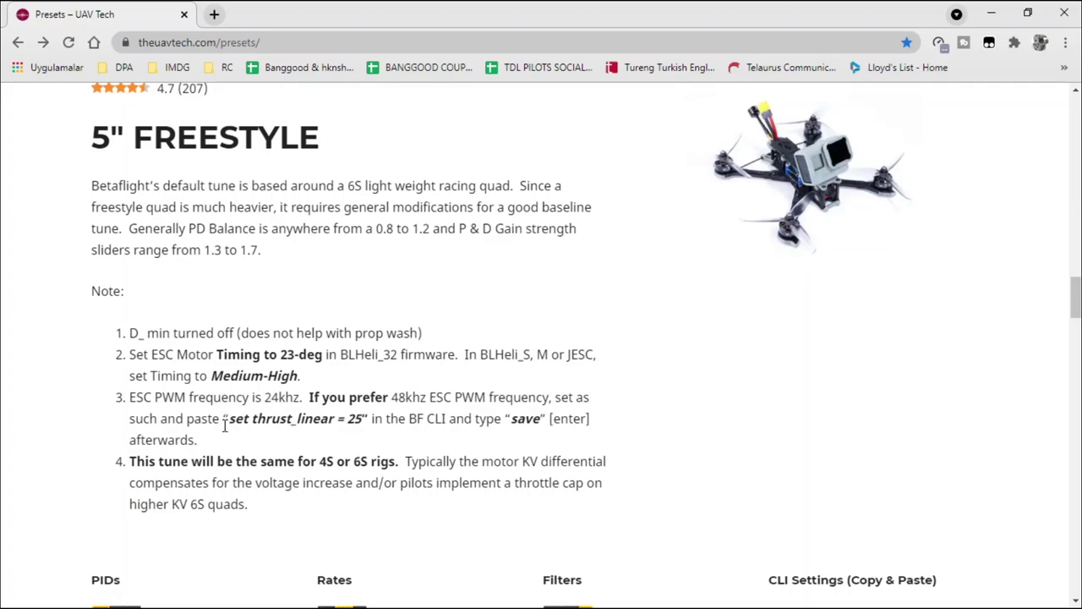
Read the notes on thrust_linear for 48khz PWM and on 4S or 6S rigs, and the preset's CLI settings
{"action": "left_click_drag", "start_coordinate": [229, 420], "coordinate": [349, 427]}
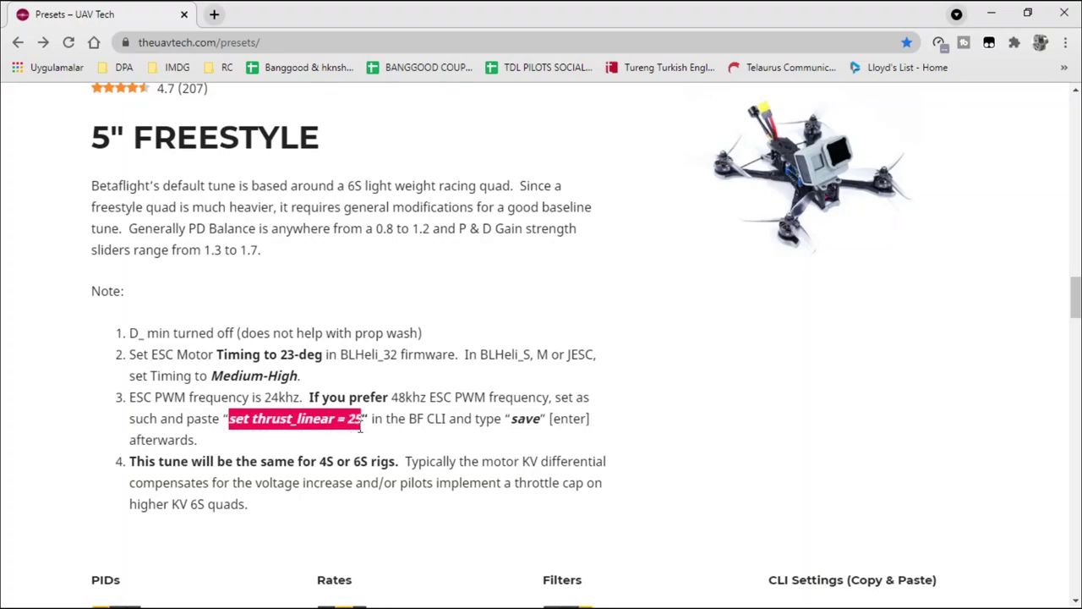
{"action": "scroll", "coordinate": [465, 416], "scroll_direction": "down", "scroll_amount": 1}
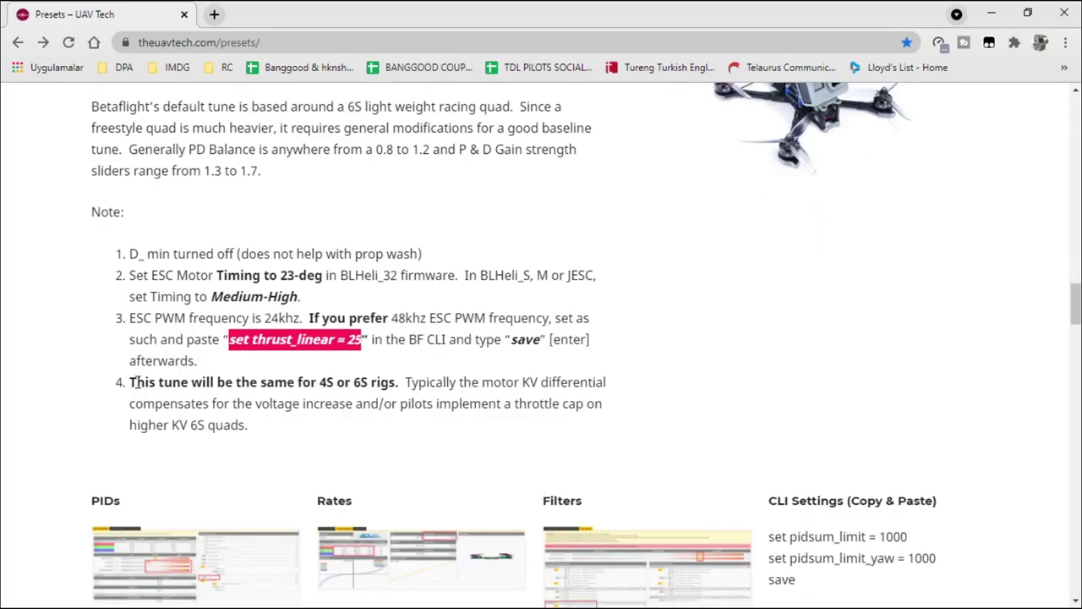
{"action": "left_click_drag", "start_coordinate": [133, 382], "coordinate": [417, 389]}
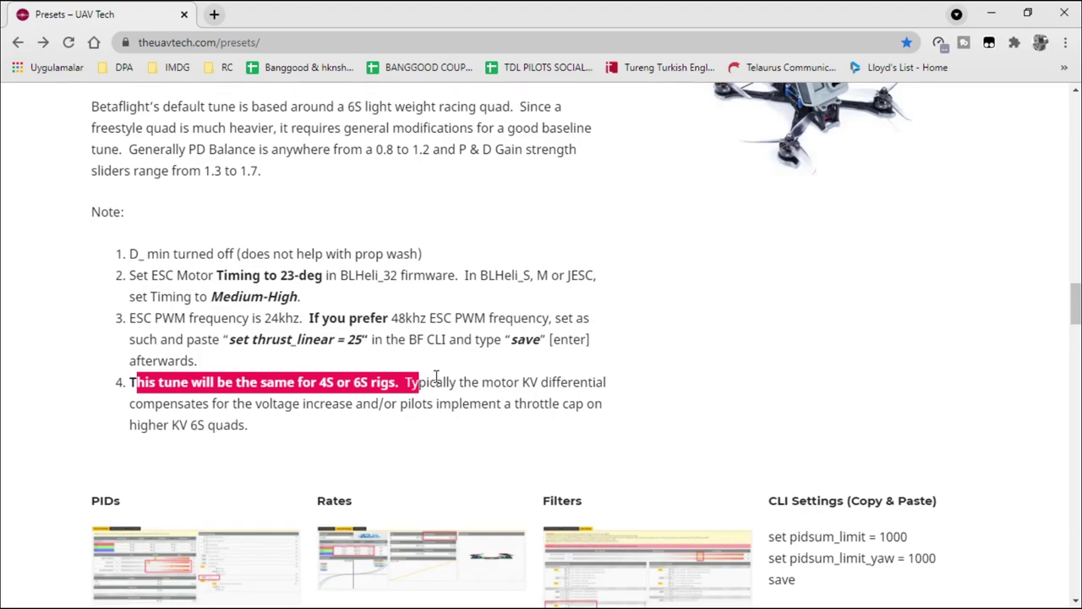
{"action": "scroll", "coordinate": [496, 350], "scroll_direction": "down", "scroll_amount": 2}
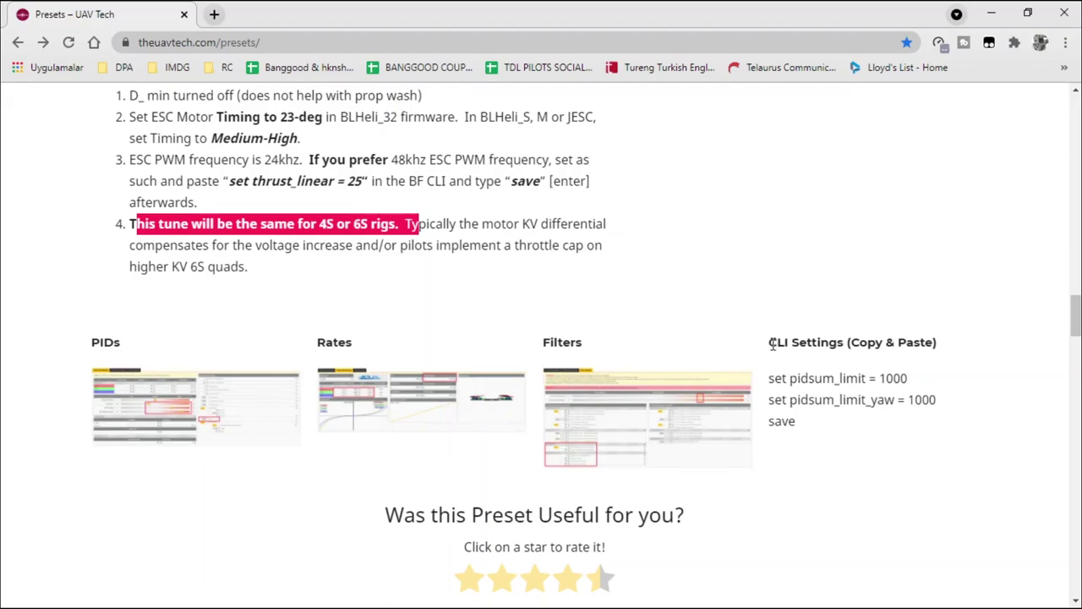
{"action": "left_click_drag", "start_coordinate": [772, 345], "coordinate": [942, 423]}
{"action": "left_click", "coordinate": [254, 332]}
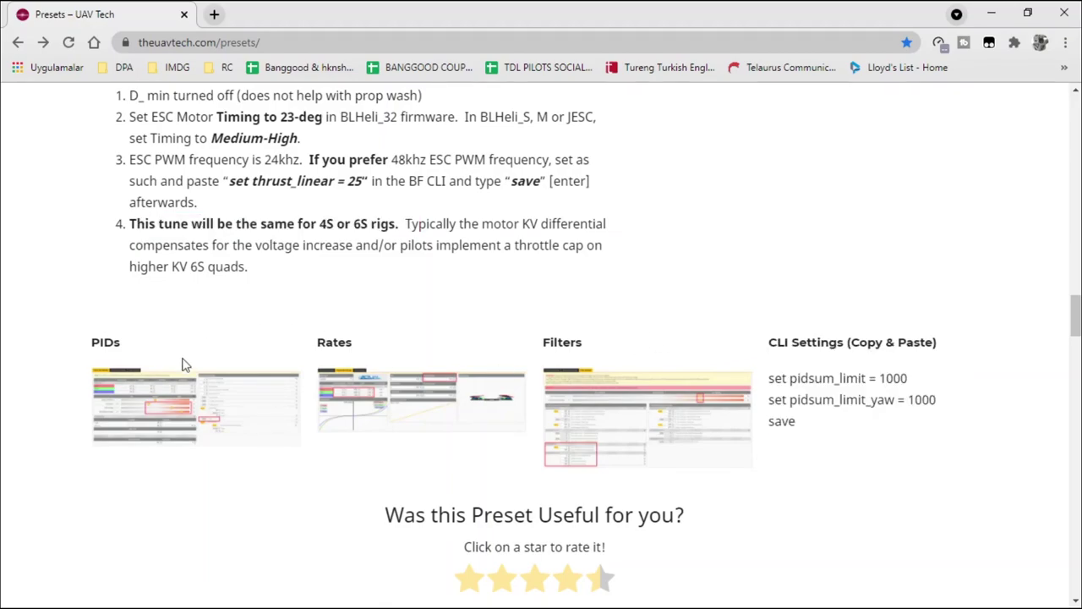
View the preset's PIDs image, and in Betaflight Configurator set PD Balance to 0.9, P and D Gain to 1.5 and Stick Response Gain to 1.8
{"action": "left_click", "coordinate": [181, 419]}
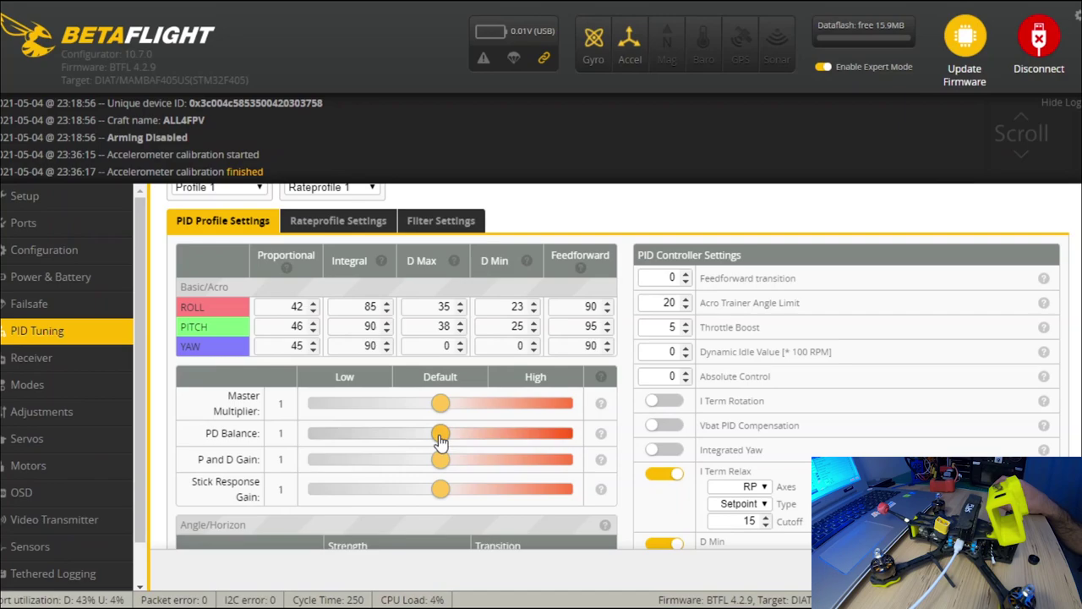
{"action": "left_click_drag", "start_coordinate": [439, 434], "coordinate": [503, 463]}
{"action": "left_click_drag", "start_coordinate": [440, 490], "coordinate": [538, 490]}
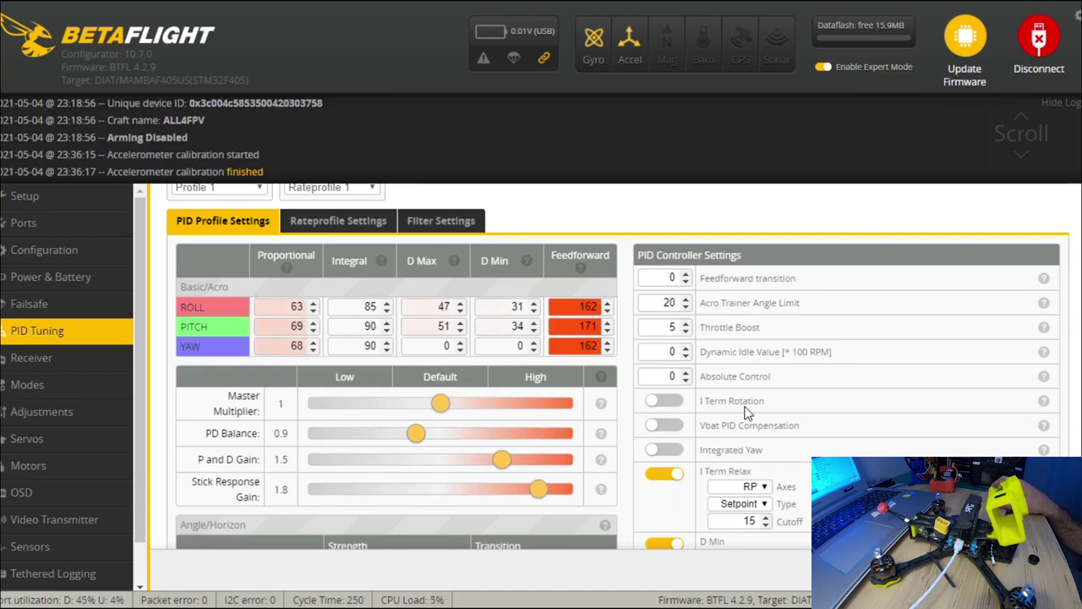
Disable D Min in the PID controller settings and save the PID profile
{"action": "scroll", "coordinate": [744, 410], "scroll_direction": "down", "scroll_amount": 1}
{"action": "left_click", "coordinate": [677, 465]}
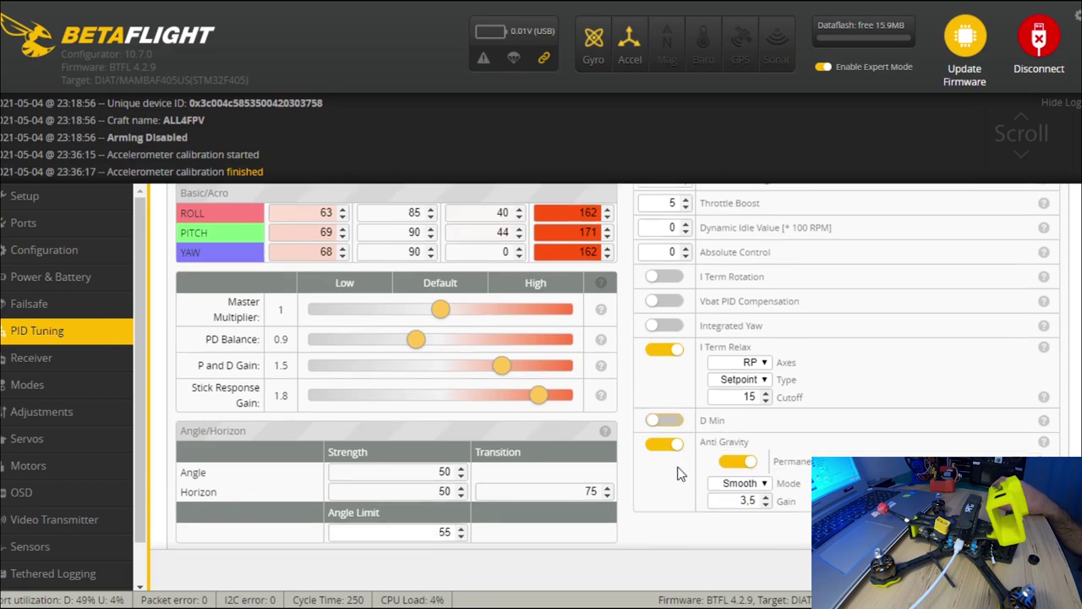
{"action": "scroll", "coordinate": [536, 426], "scroll_direction": "down", "scroll_amount": 1}
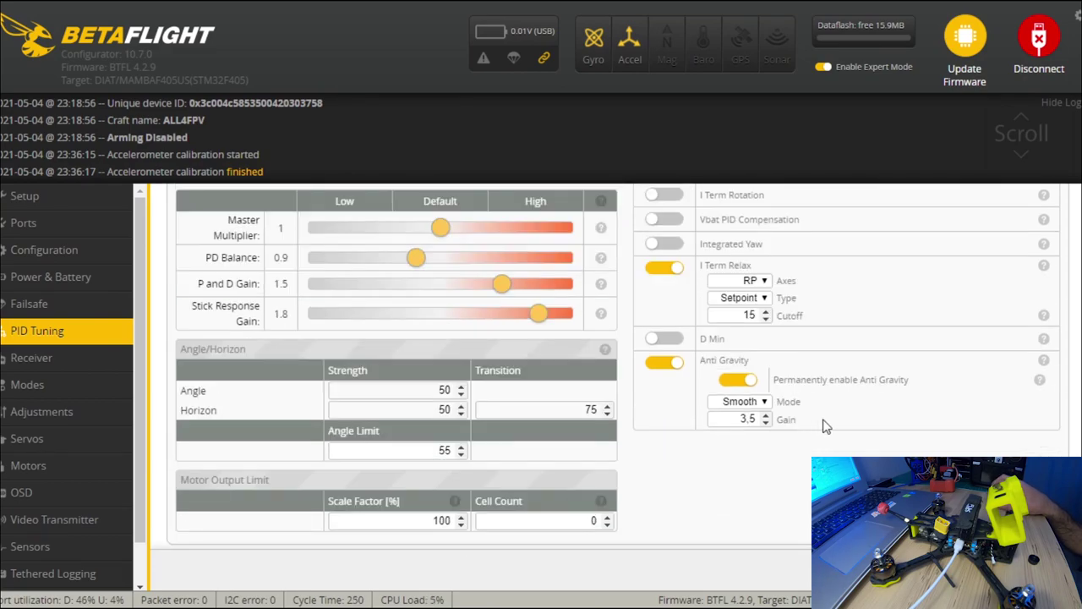
{"action": "scroll", "coordinate": [597, 437], "scroll_direction": "up", "scroll_amount": 2}
{"action": "scroll", "coordinate": [597, 437], "scroll_direction": "up", "scroll_amount": 2}
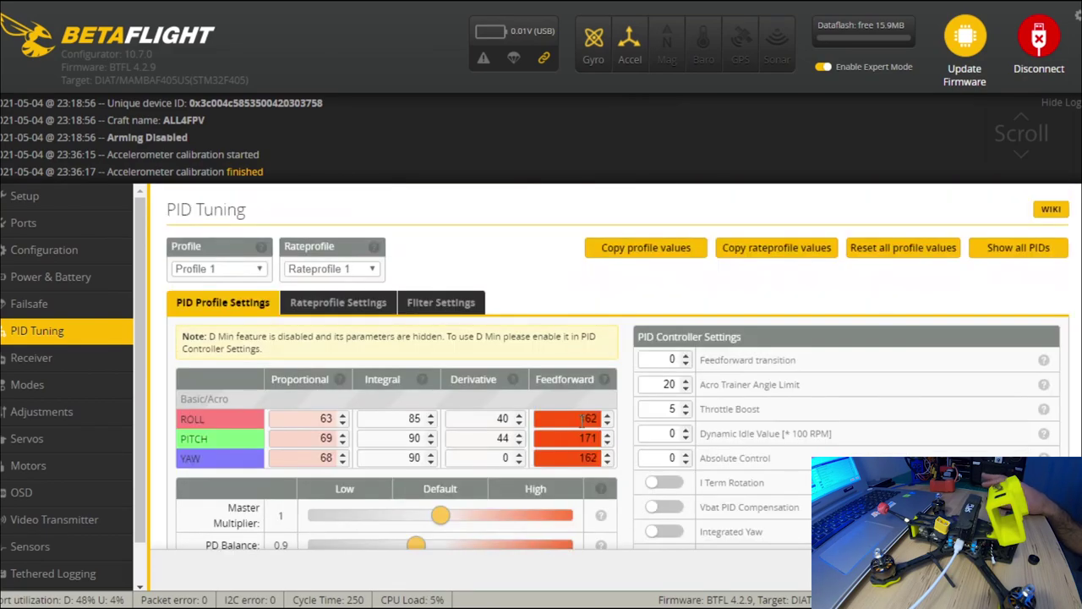
Open the rate profile settings, consult the preset page, and set the TPA Breakpoint to 1750
{"action": "left_click", "coordinate": [338, 302]}
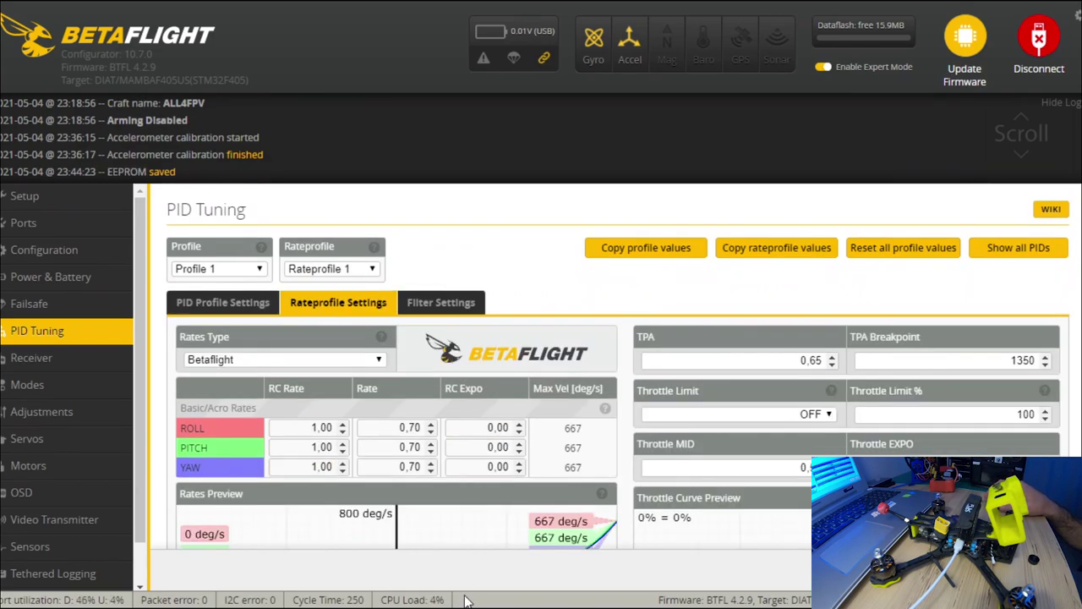
{"action": "key", "text": "alt+Tab"}
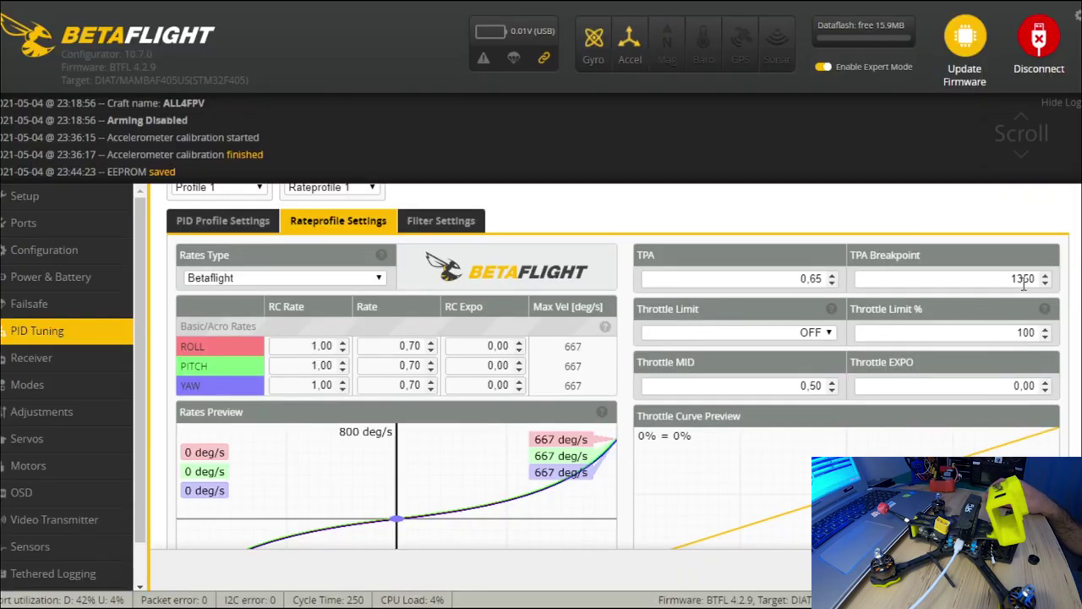
{"action": "left_click", "coordinate": [1024, 285]}
{"action": "key", "text": "BackSpace"}
{"action": "type", "text": "7"}
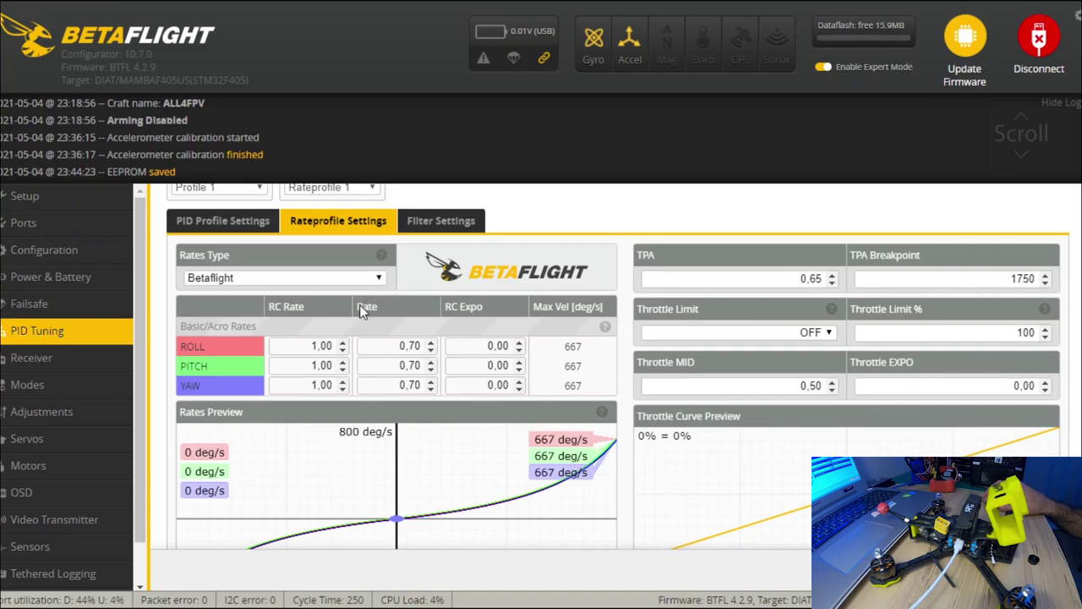
Set Actual rates with center sensitivity 20, max rate 900 for roll and pitch and 800 for yaw, expo 0.35, and save
{"action": "left_click", "coordinate": [349, 343]}
{"action": "left_click", "coordinate": [370, 344]}
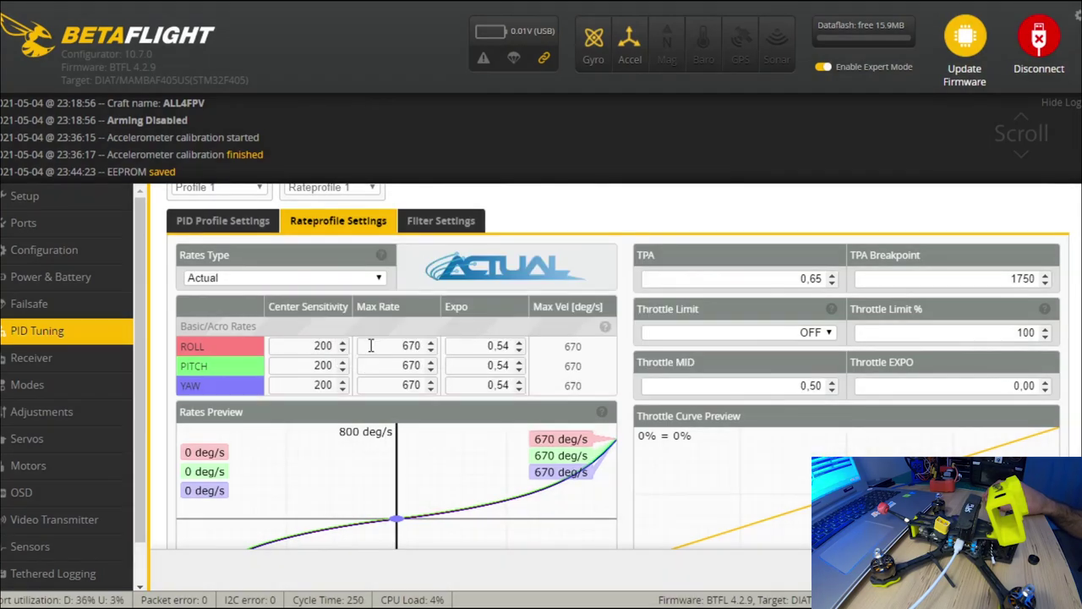
{"action": "left_click", "coordinate": [327, 346]}
{"action": "key", "text": "BackSpace"}
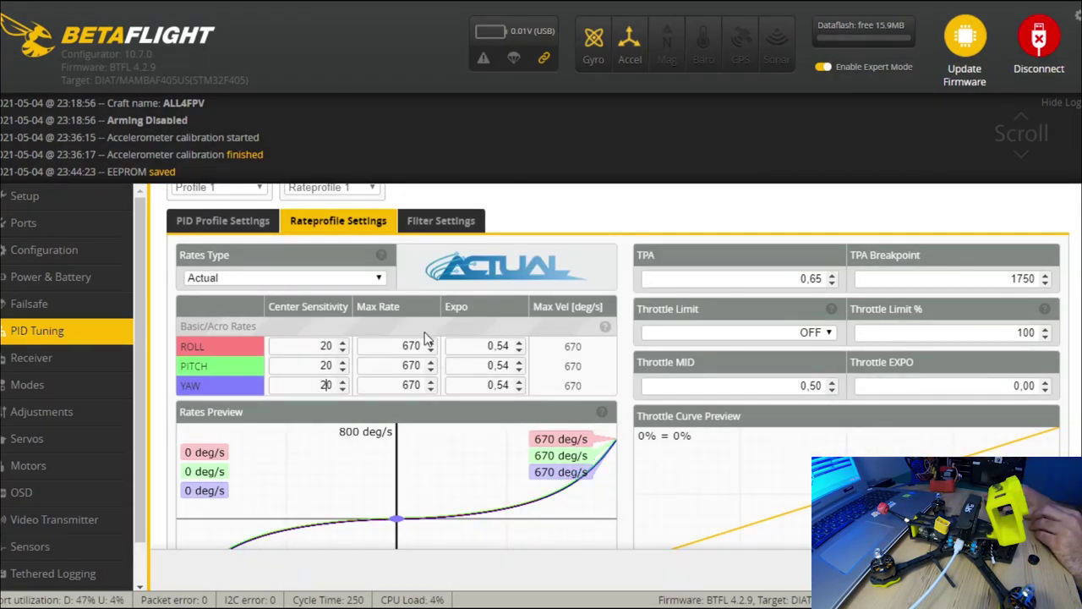
{"action": "double_click", "coordinate": [411, 346]}
{"action": "type", "text": "900"}
{"action": "key", "text": "Tab"}
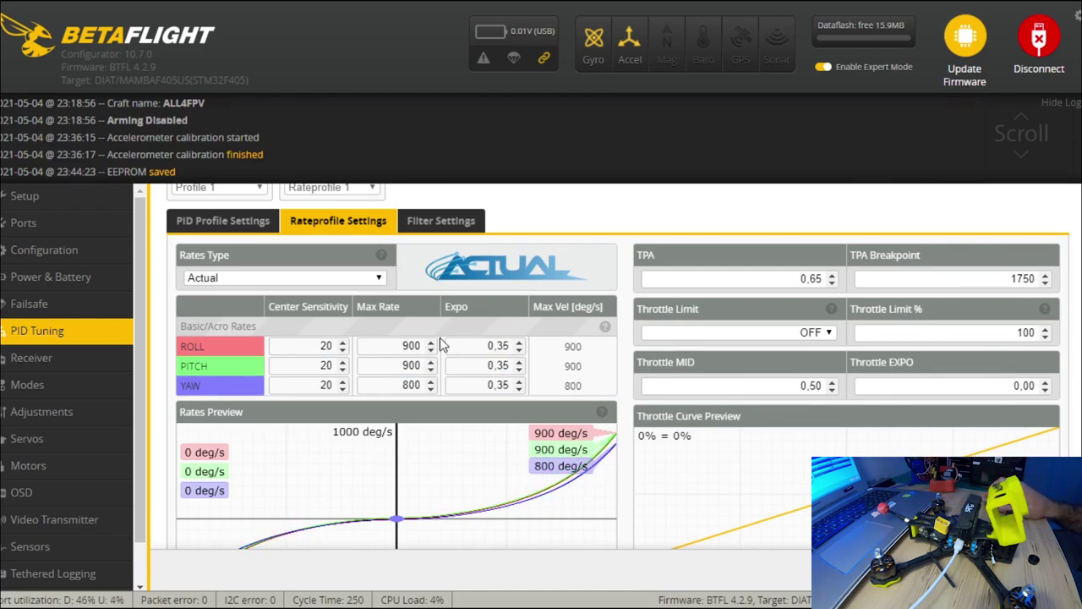
{"action": "scroll", "coordinate": [513, 342], "scroll_direction": "down", "scroll_amount": 1}
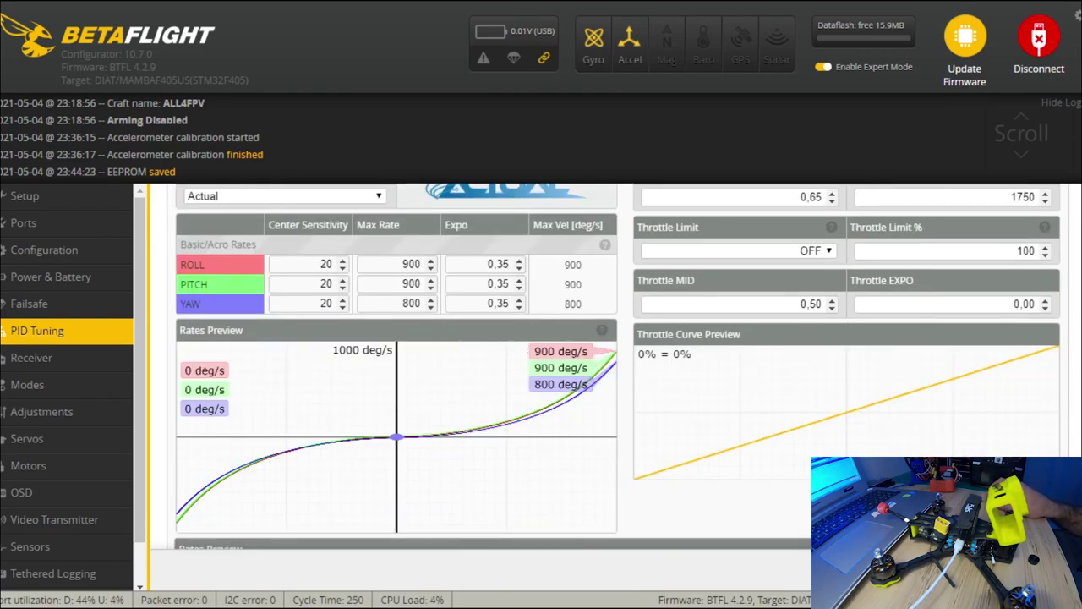
{"action": "scroll", "coordinate": [482, 303], "scroll_direction": "up", "scroll_amount": 2}
Open the filter settings and set the Gyro RPM Filter Harmonics Number to 2
{"action": "left_click", "coordinate": [476, 302]}
{"action": "scroll", "coordinate": [531, 302], "scroll_direction": "down", "scroll_amount": 1}
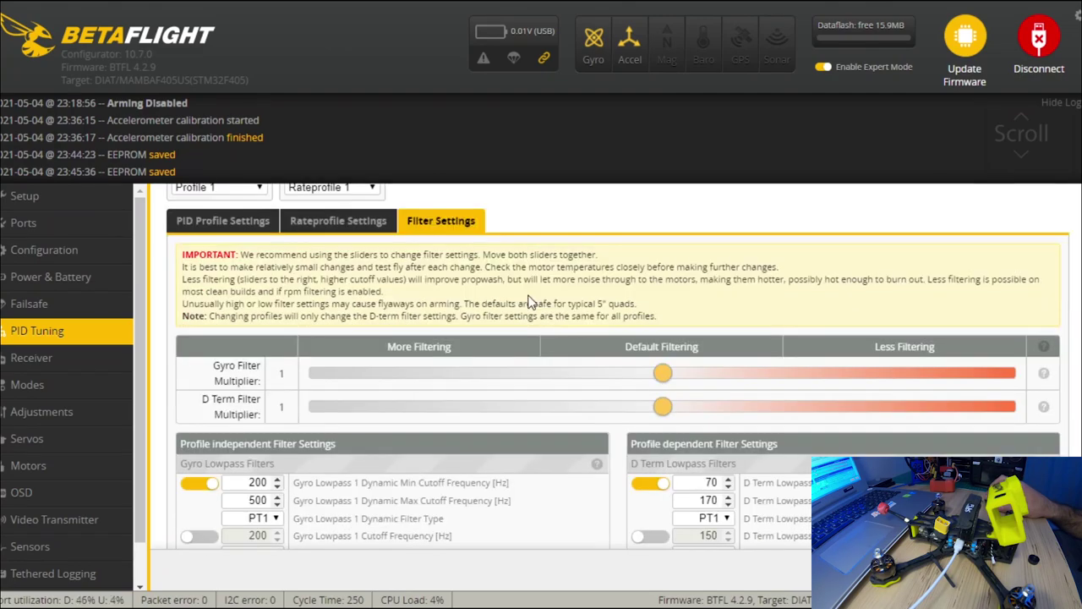
{"action": "scroll", "coordinate": [530, 302], "scroll_direction": "down", "scroll_amount": 2}
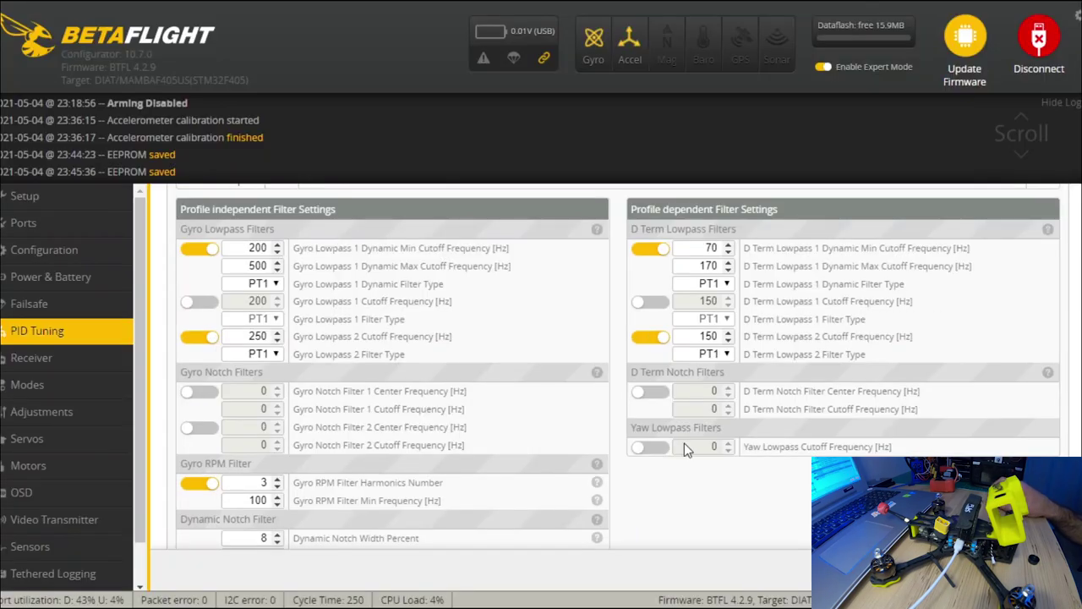
{"action": "scroll", "coordinate": [594, 414], "scroll_direction": "up", "scroll_amount": 3}
{"action": "scroll", "coordinate": [575, 377], "scroll_direction": "down", "scroll_amount": 3}
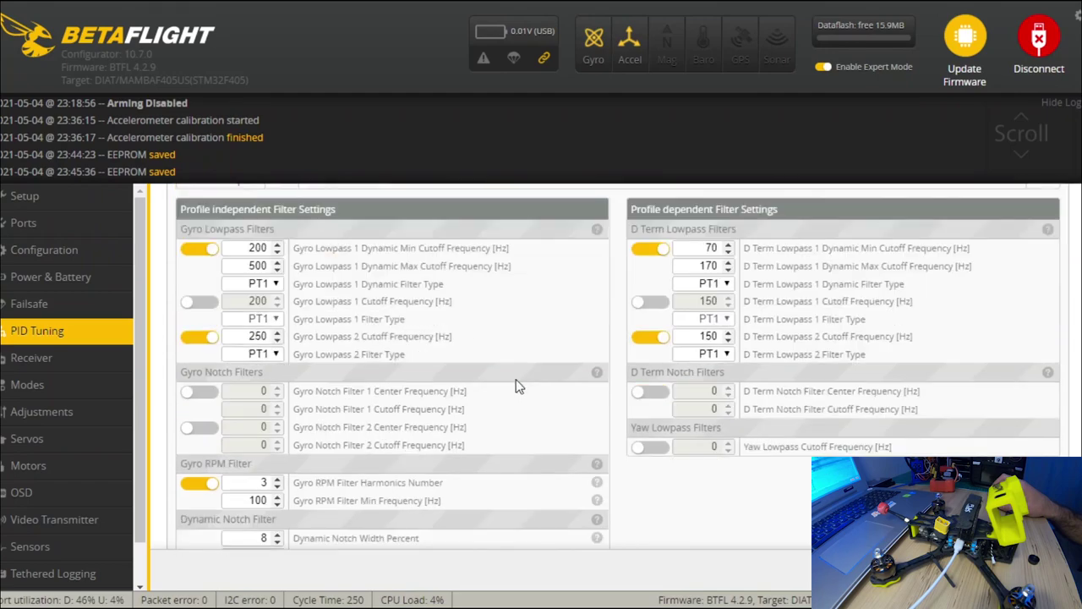
{"action": "left_click", "coordinate": [277, 406]}
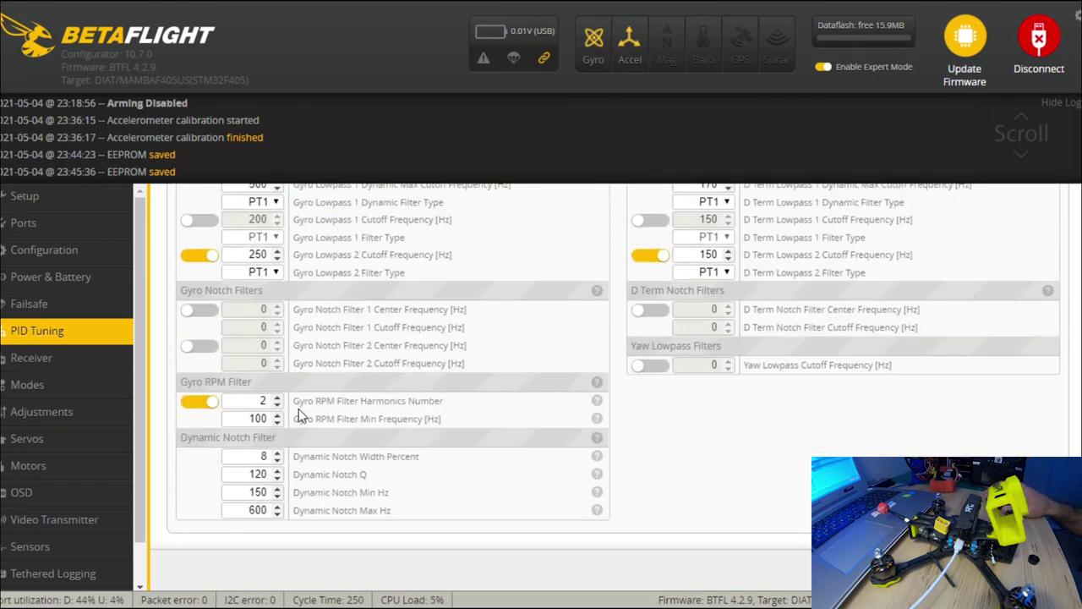
Set the Dynamic Notch Width Percent to 0, Q to 250 and Max Hz to 350, and save the filter settings
{"action": "left_click_drag", "start_coordinate": [238, 451], "coordinate": [279, 464]}
{"action": "type", "text": "0"}
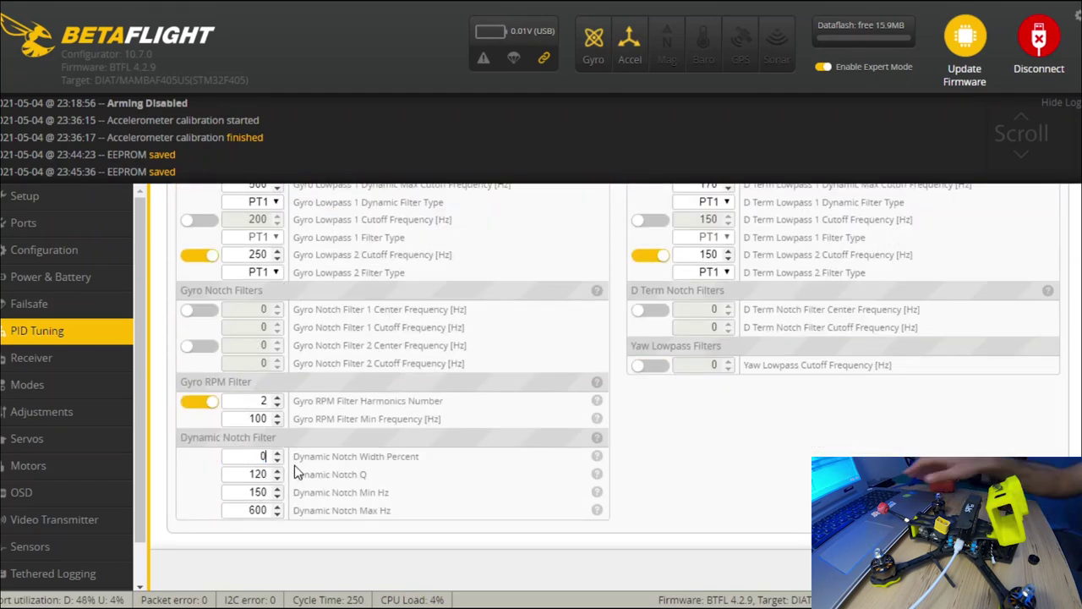
{"action": "key", "text": "Tab"}
{"action": "type", "text": "250"}
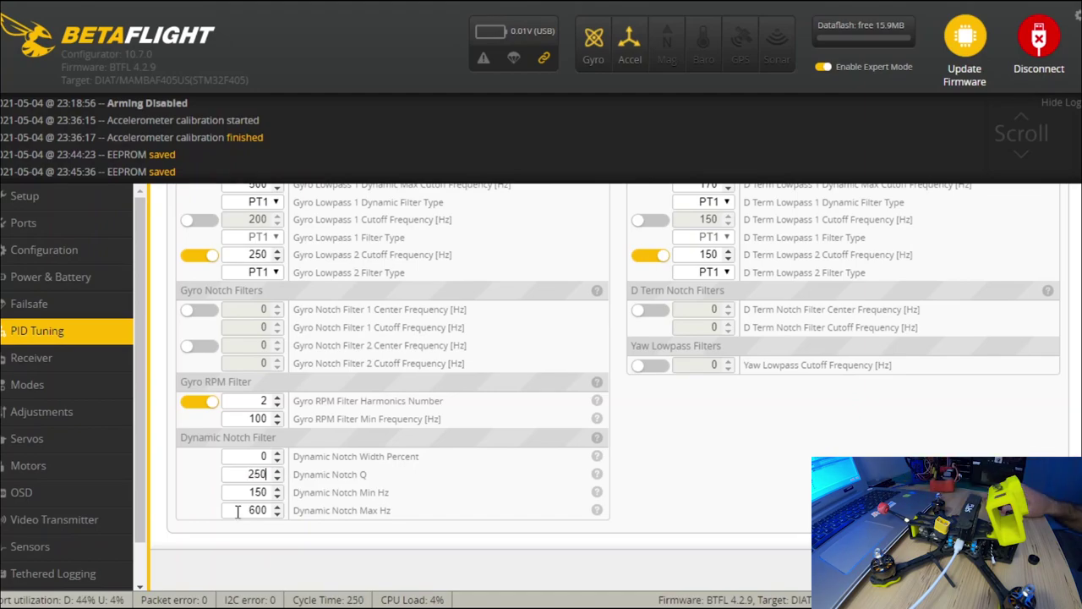
{"action": "left_click_drag", "start_coordinate": [237, 508], "coordinate": [272, 512]}
{"action": "type", "text": "350"}
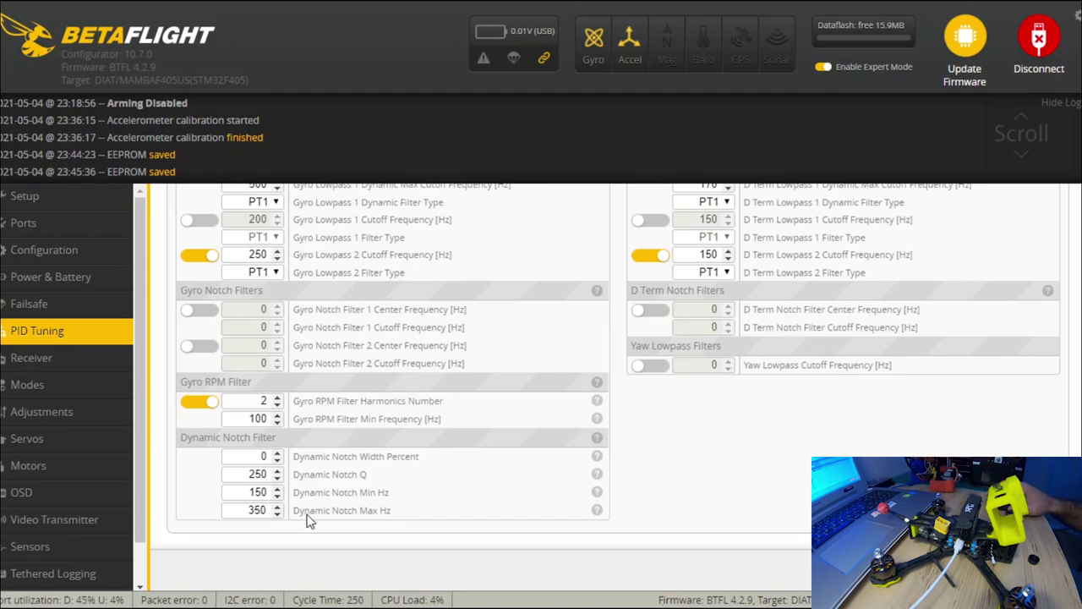
{"action": "key", "text": "Return"}
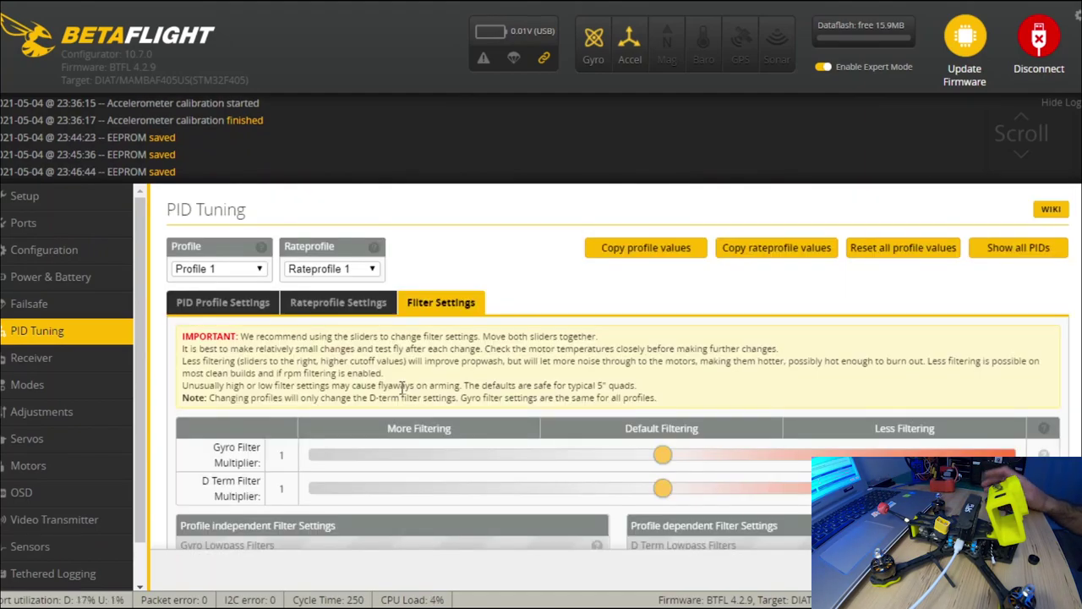
Return to the PID profile settings and reset PD Balance, P and D Gain and Stick Response Gain to 1
{"action": "left_click", "coordinate": [268, 311]}
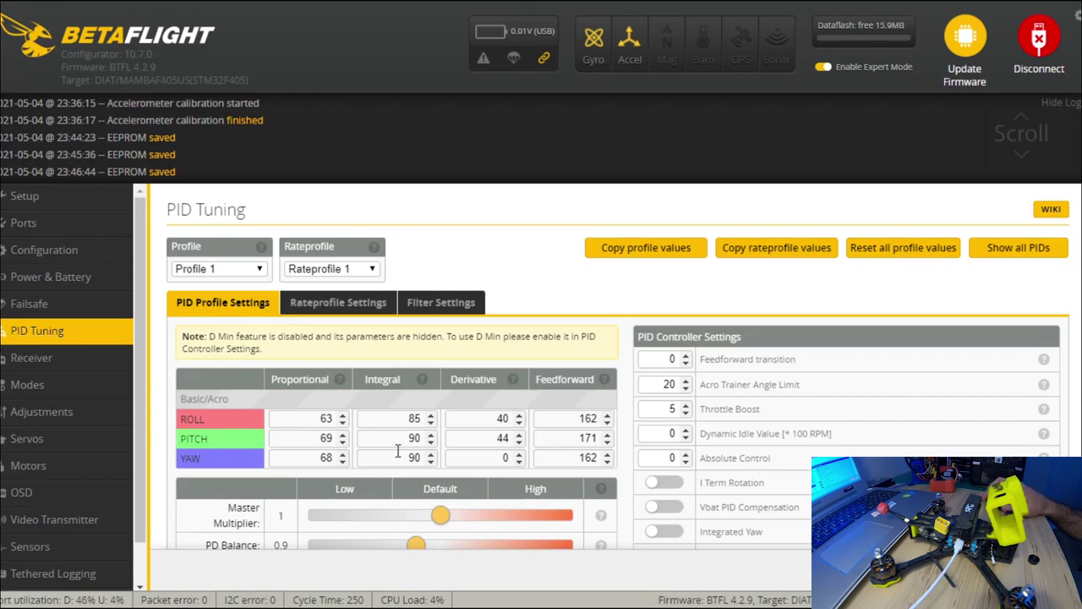
{"action": "scroll", "coordinate": [447, 438], "scroll_direction": "down", "scroll_amount": 1}
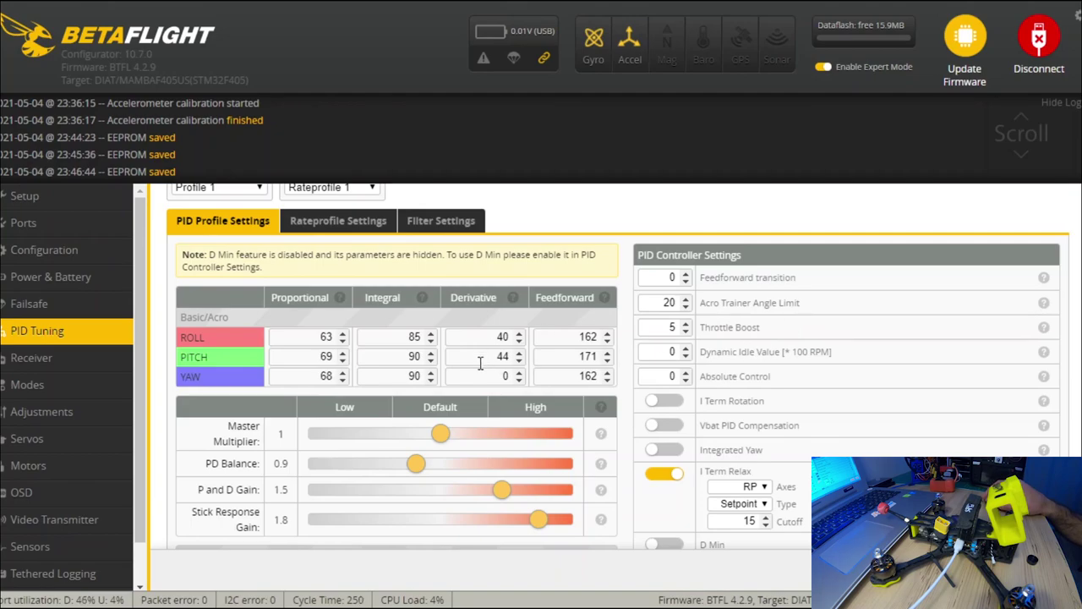
{"action": "left_click_drag", "start_coordinate": [415, 463], "coordinate": [440, 464]}
{"action": "left_click_drag", "start_coordinate": [501, 490], "coordinate": [438, 499]}
{"action": "left_click", "coordinate": [440, 519]}
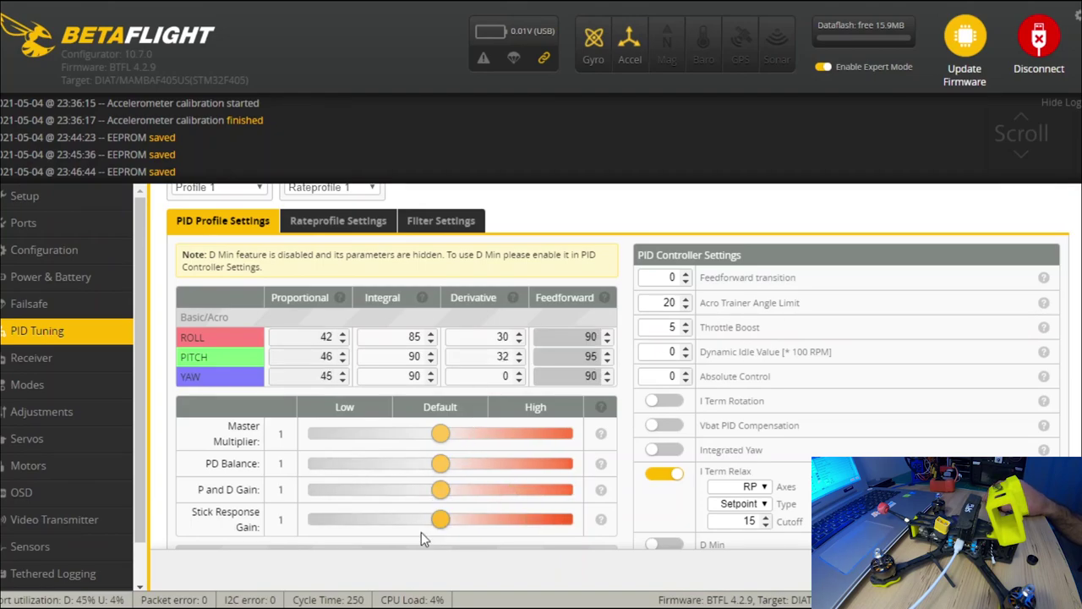
Set PD Balance to 0.9, P and D Gain to 1.5 and Stick Response Gain to 1.8 in the PID profile
{"action": "left_click", "coordinate": [415, 464]}
{"action": "left_click", "coordinate": [519, 499]}
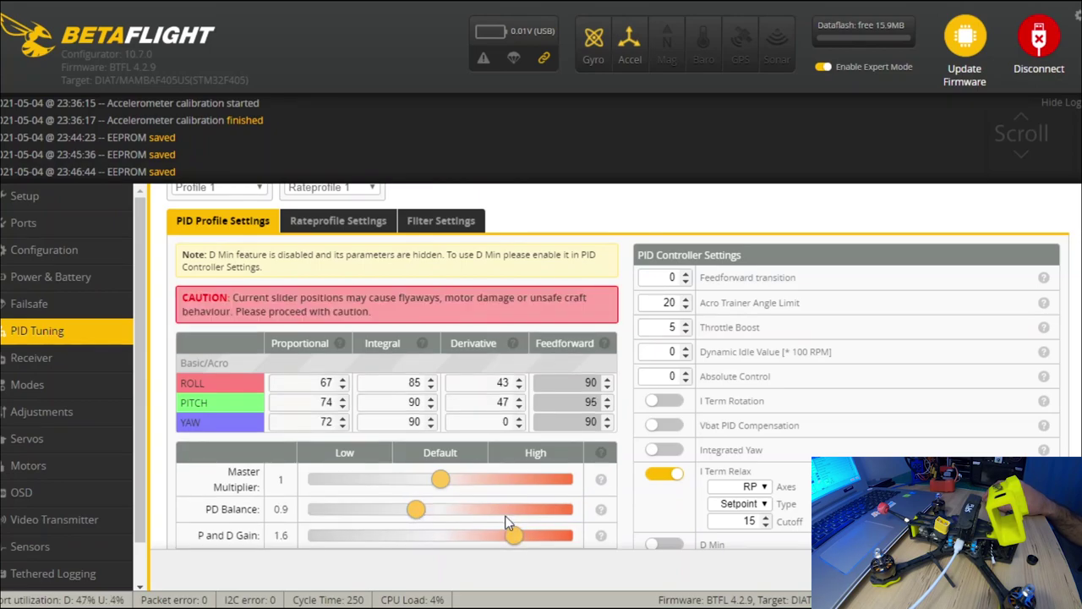
{"action": "scroll", "coordinate": [522, 514], "scroll_direction": "down", "scroll_amount": 1}
{"action": "left_click_drag", "start_coordinate": [508, 457], "coordinate": [540, 438]}
{"action": "left_click", "coordinate": [526, 438]}
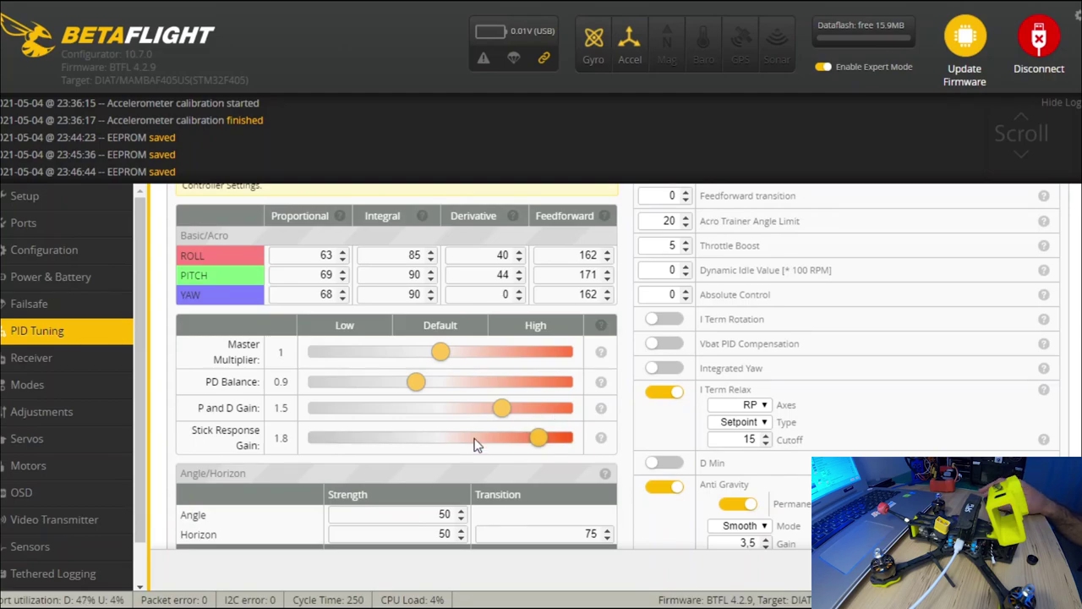
Switch to the browser, open the Betaflight 4.2 Tuning Notes on GitHub and examine the quick settings snippets, including the HD one
{"action": "left_click", "coordinate": [375, 592]}
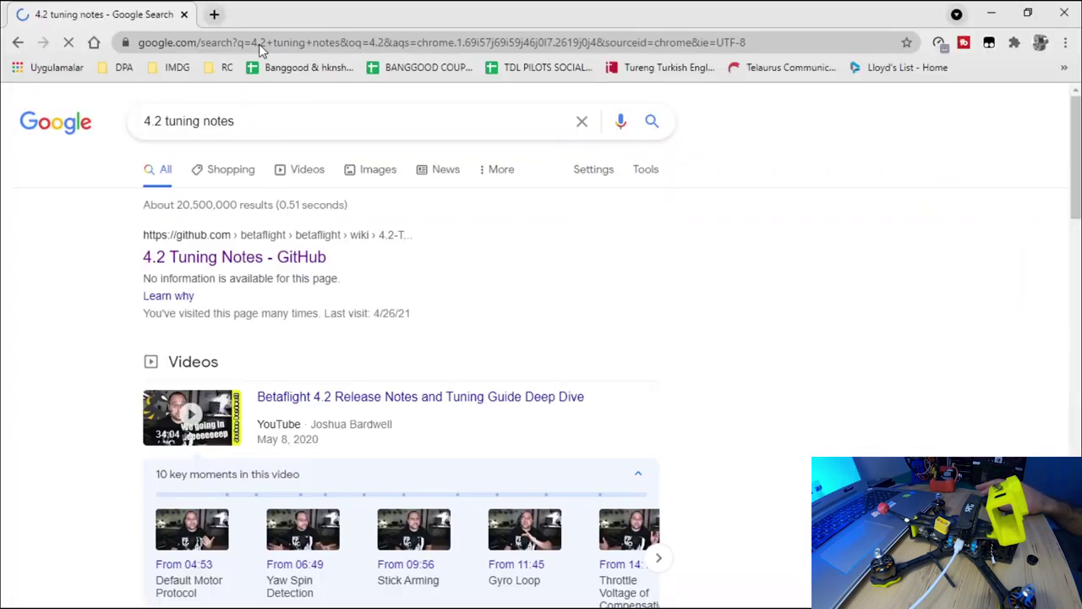
{"action": "left_click", "coordinate": [224, 266]}
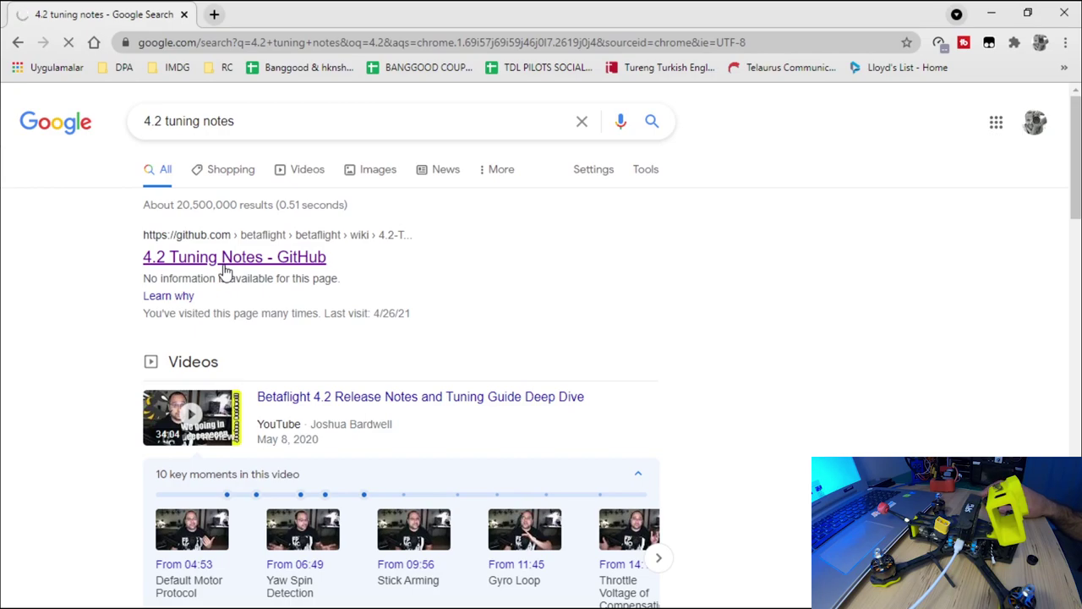
{"action": "scroll", "coordinate": [337, 258], "scroll_direction": "down", "scroll_amount": 10}
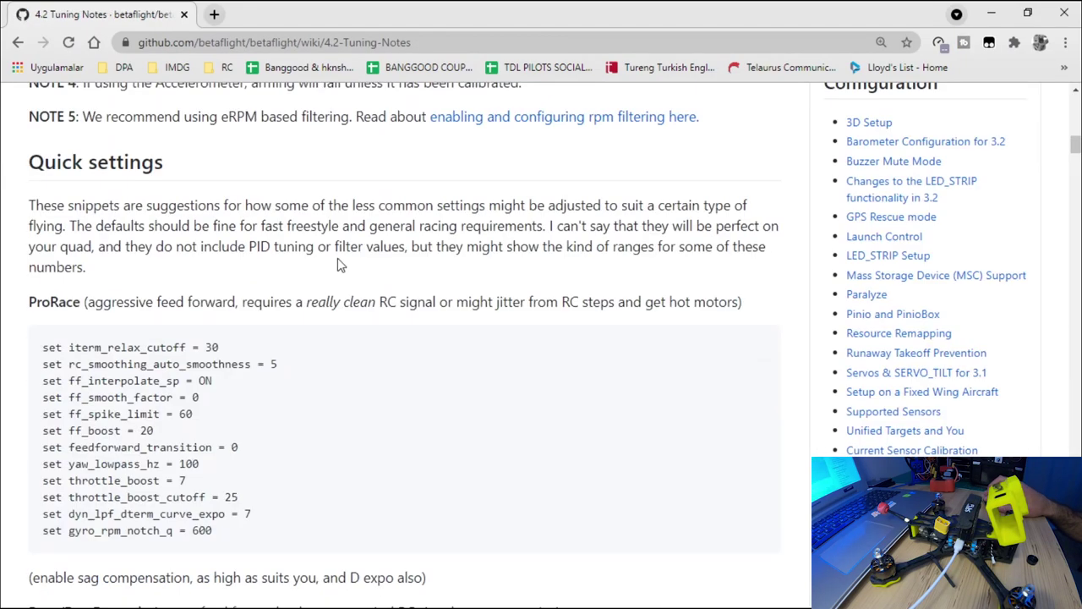
{"action": "scroll", "coordinate": [305, 237], "scroll_direction": "down", "scroll_amount": 5}
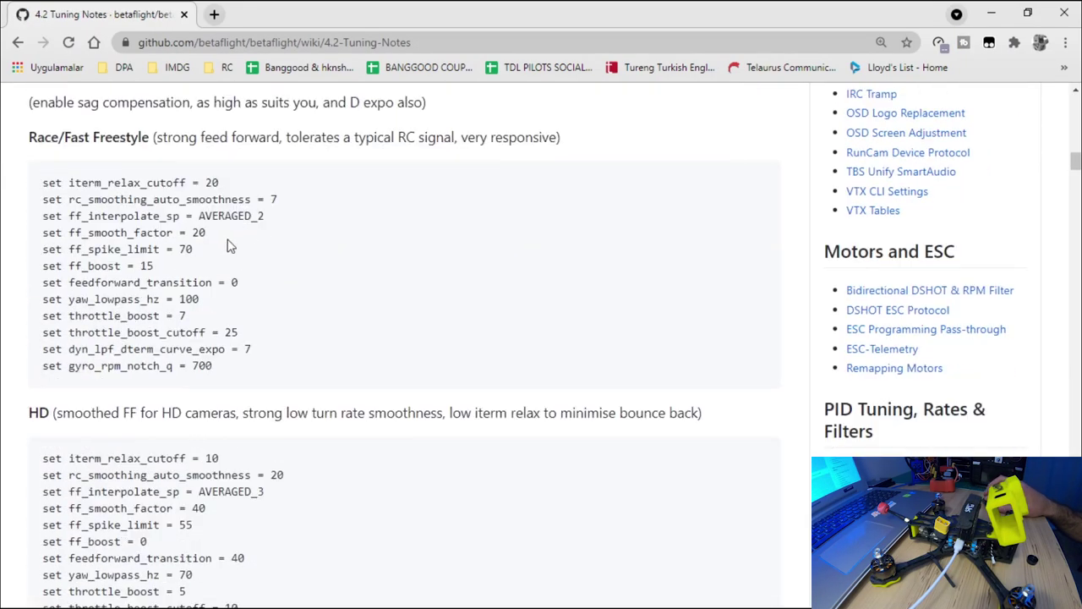
{"action": "left_click_drag", "start_coordinate": [44, 221], "coordinate": [316, 403]}
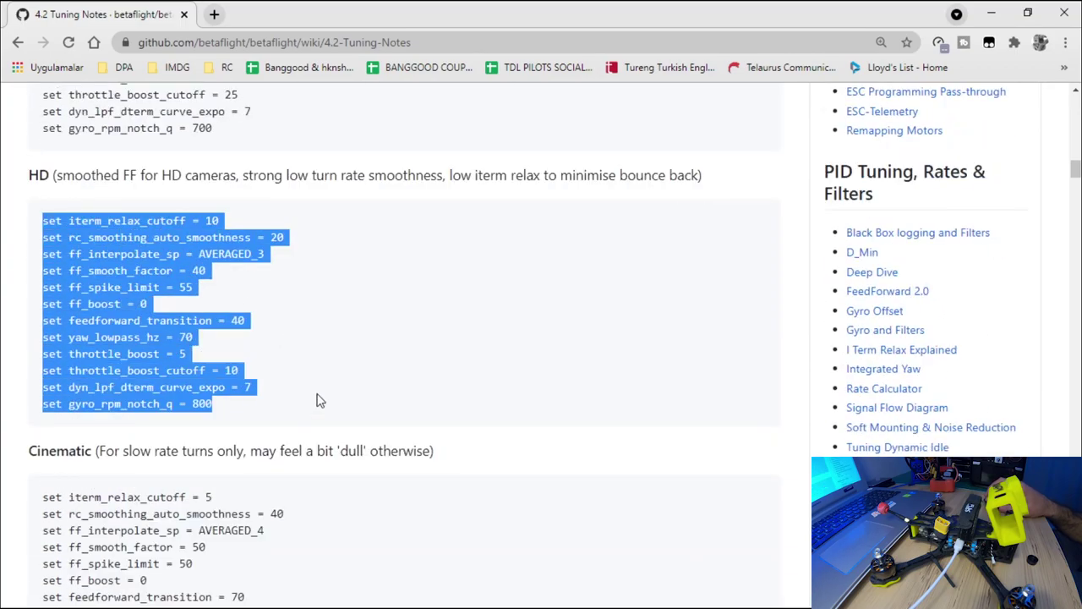
{"action": "scroll", "coordinate": [370, 319], "scroll_direction": "down", "scroll_amount": 3}
Examine the tuning notes' snippets for enabling all other recommended new features and dynamic battery sag compensation
{"action": "scroll", "coordinate": [369, 317], "scroll_direction": "down", "scroll_amount": 10}
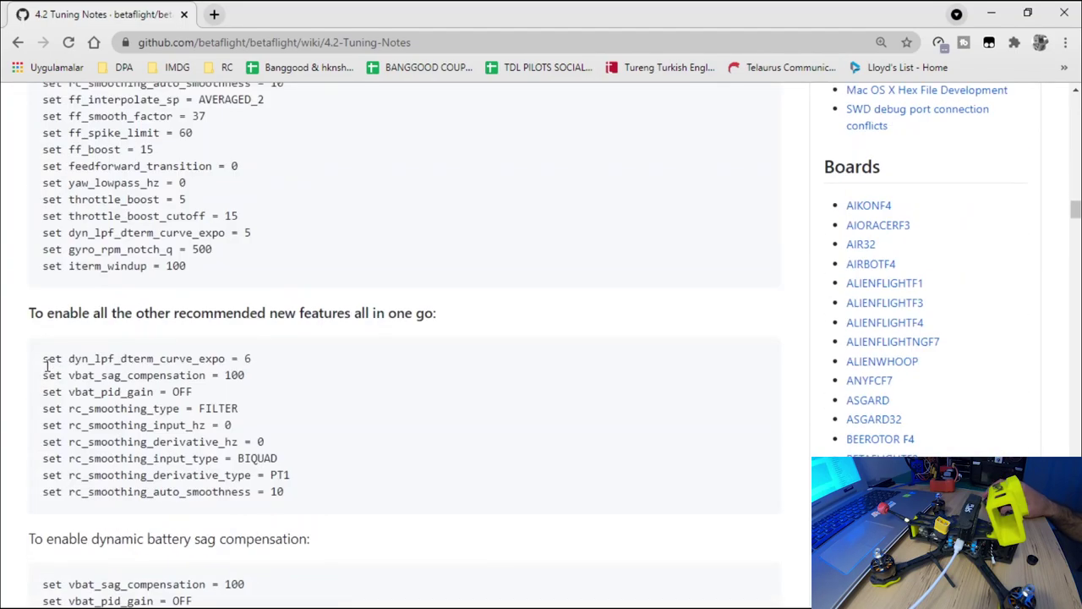
{"action": "left_click_drag", "start_coordinate": [44, 358], "coordinate": [347, 501]}
{"action": "scroll", "coordinate": [370, 414], "scroll_direction": "down", "scroll_amount": 1}
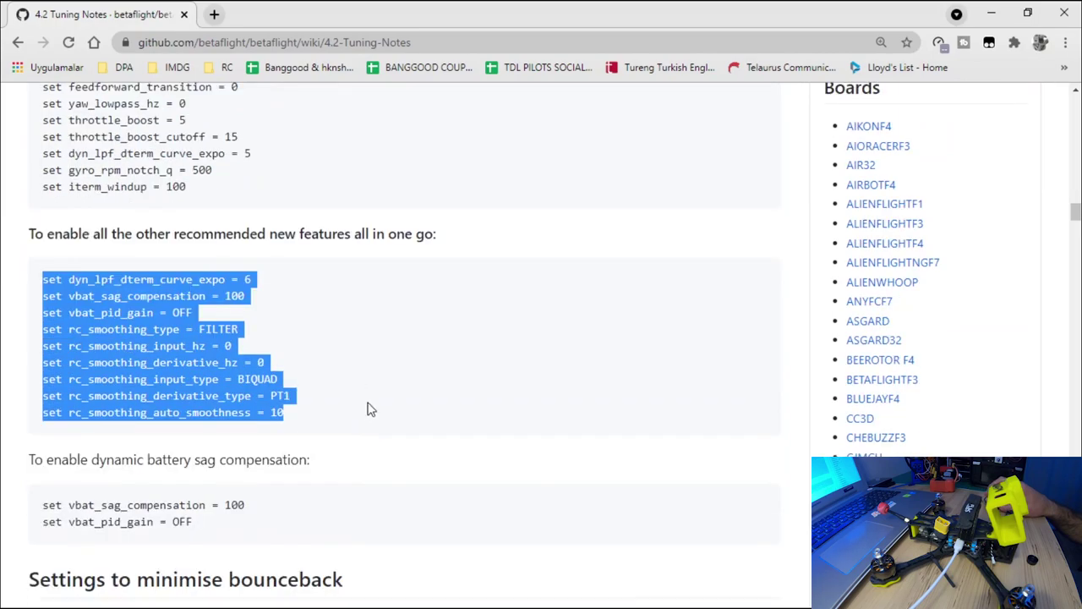
{"action": "scroll", "coordinate": [369, 409], "scroll_direction": "down", "scroll_amount": 2}
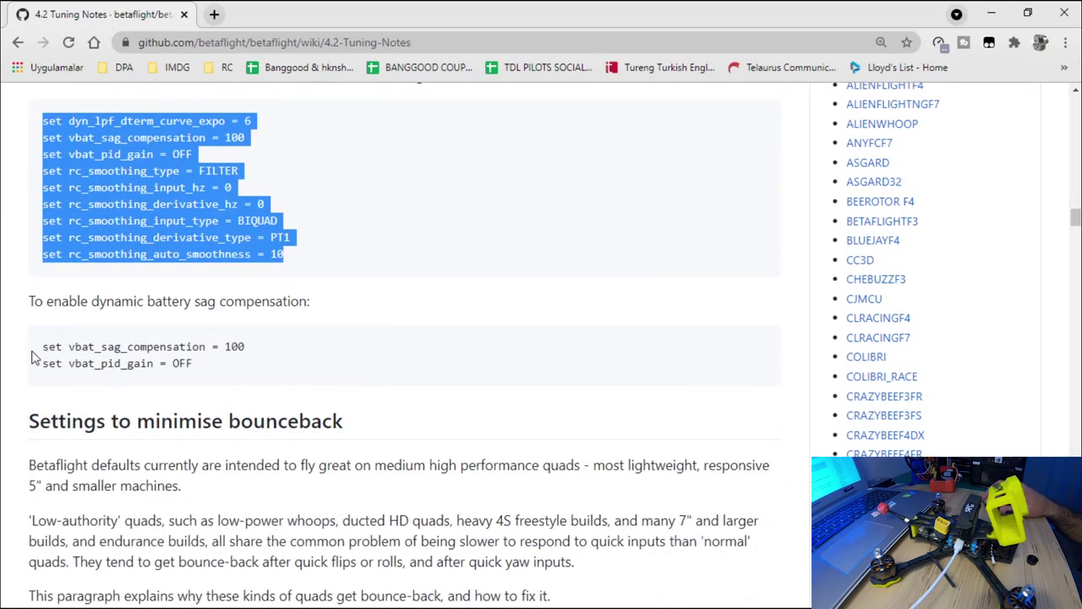
{"action": "left_click_drag", "start_coordinate": [48, 346], "coordinate": [283, 374]}
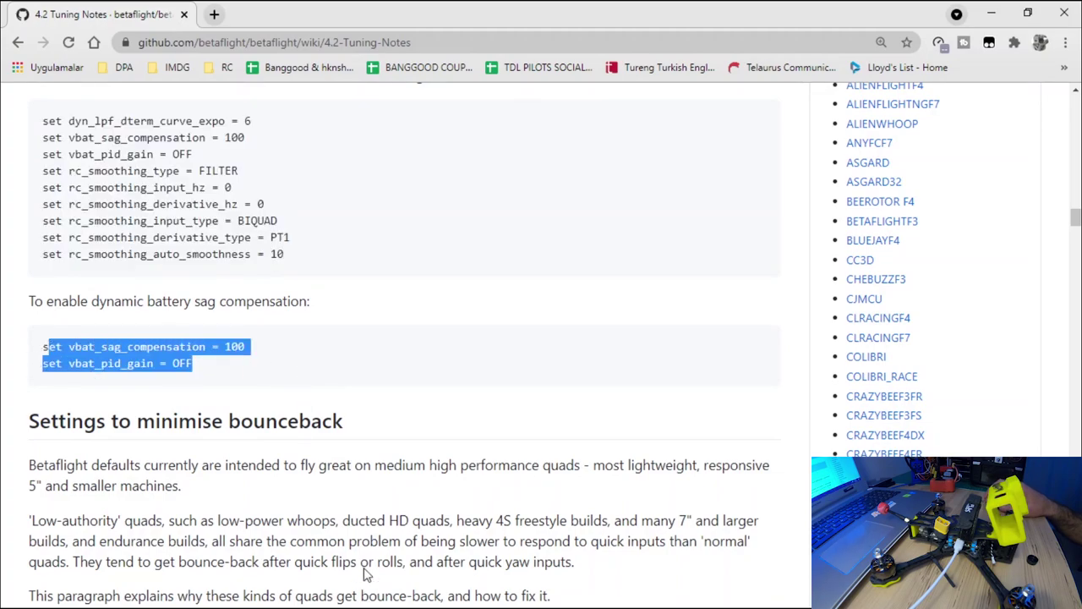
{"action": "scroll", "coordinate": [380, 502], "scroll_direction": "up", "scroll_amount": 5}
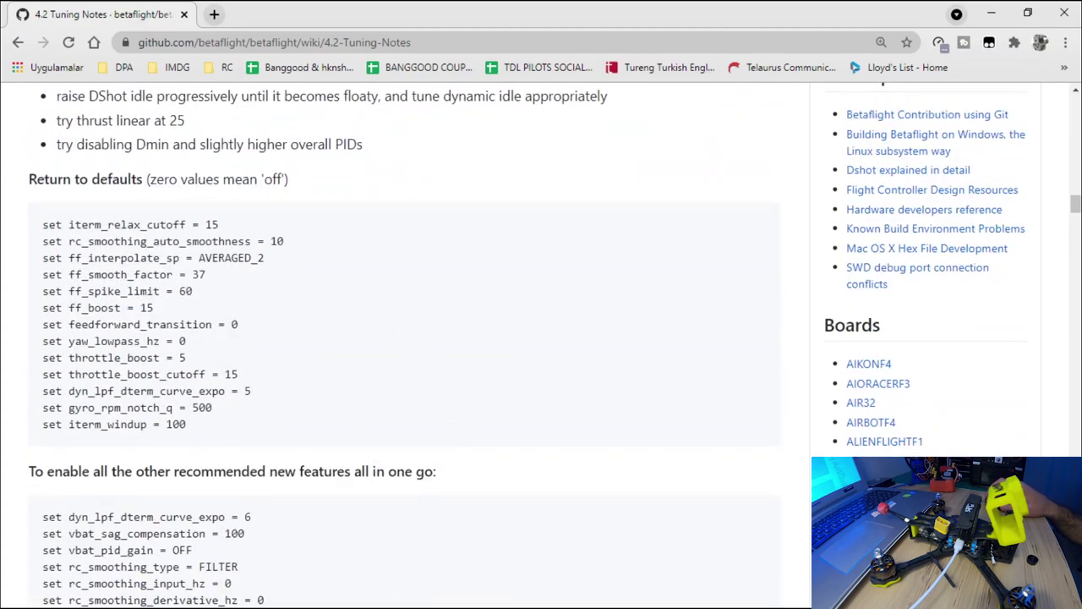
{"action": "scroll", "coordinate": [450, 553], "scroll_direction": "down", "scroll_amount": 2}
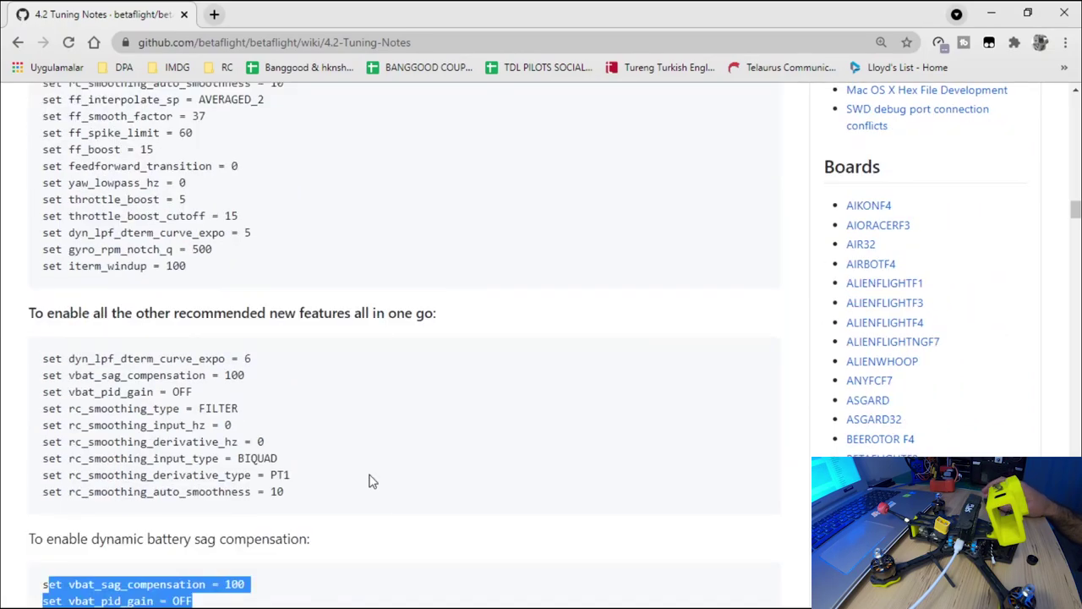
{"action": "scroll", "coordinate": [240, 203], "scroll_direction": "up", "scroll_amount": 1}
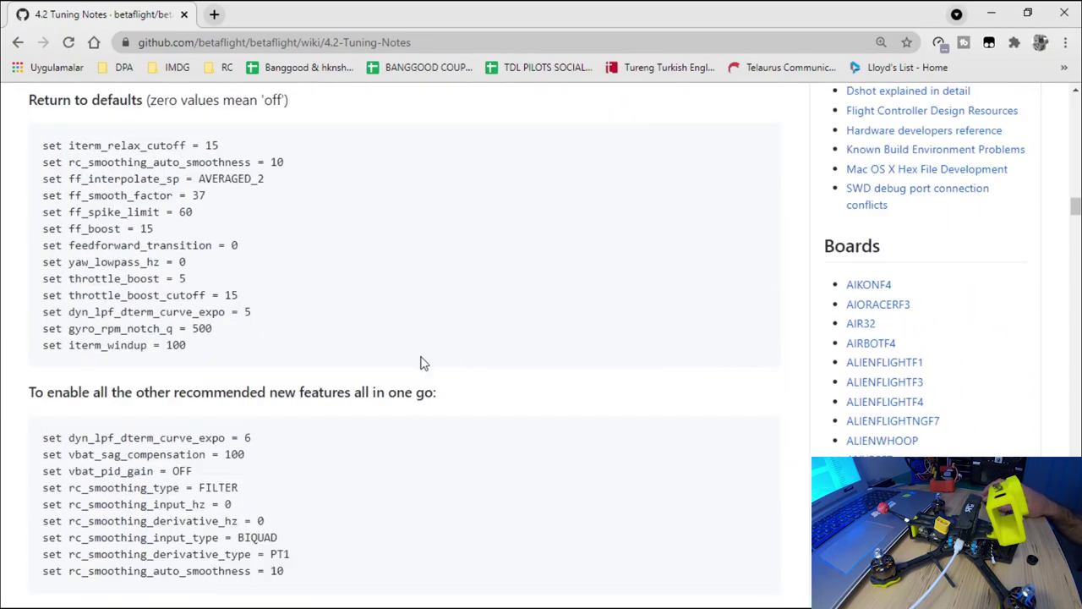
{"action": "scroll", "coordinate": [425, 363], "scroll_direction": "up", "scroll_amount": 20}
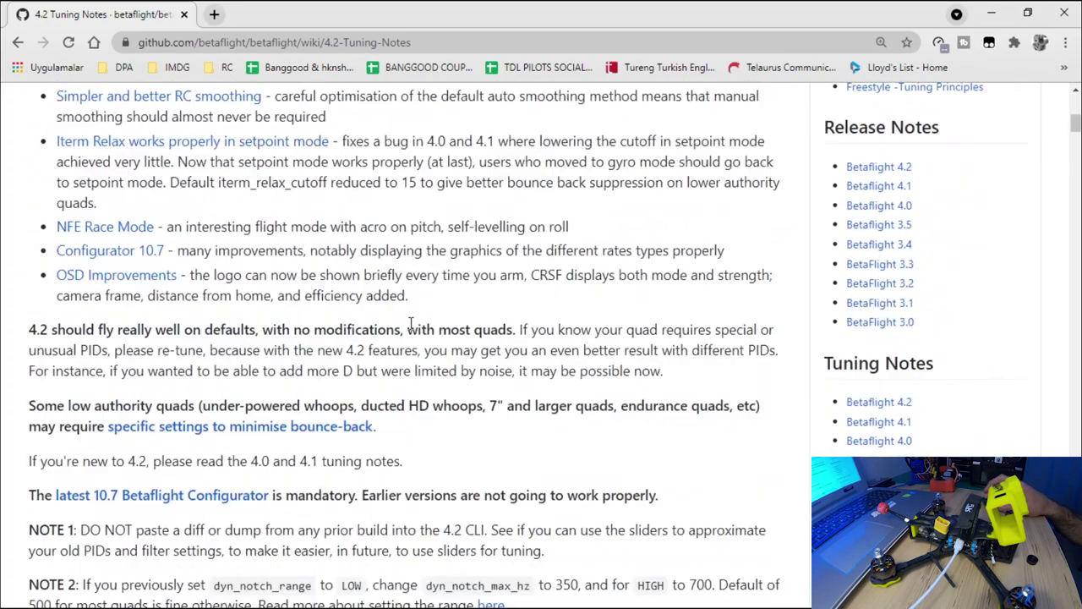
{"action": "scroll", "coordinate": [414, 325], "scroll_direction": "up", "scroll_amount": 6}
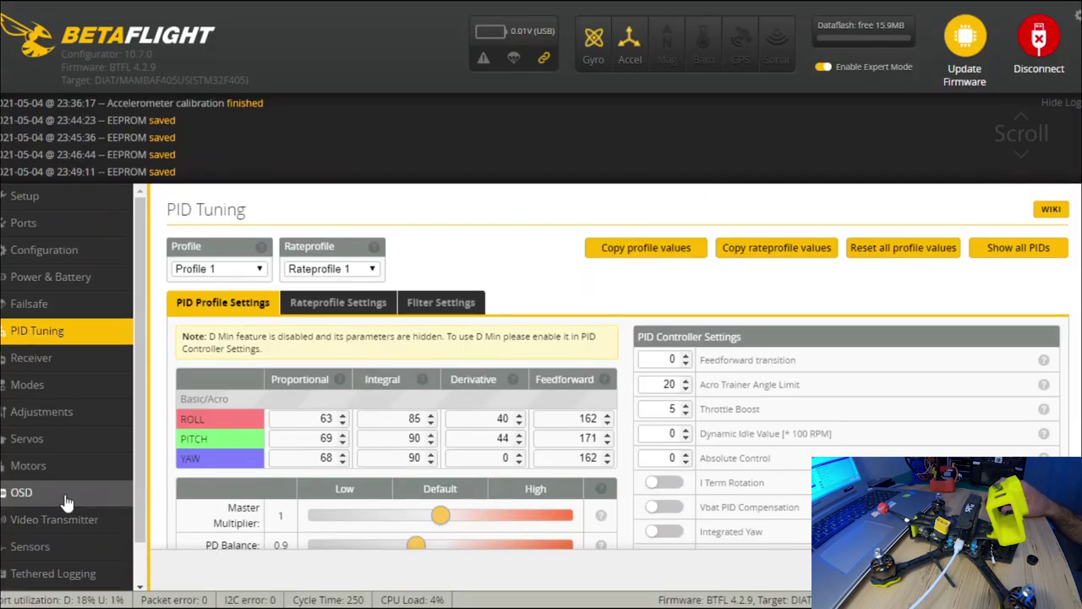
Copy the UAV Tech preset's CLI settings, pidsum_limit = 1000 and pidsum_limit_yaw = 1000, into the Betaflight CLI and save them
{"action": "scroll", "coordinate": [67, 495], "scroll_direction": "down", "scroll_amount": 2}
{"action": "left_click", "coordinate": [19, 581]}
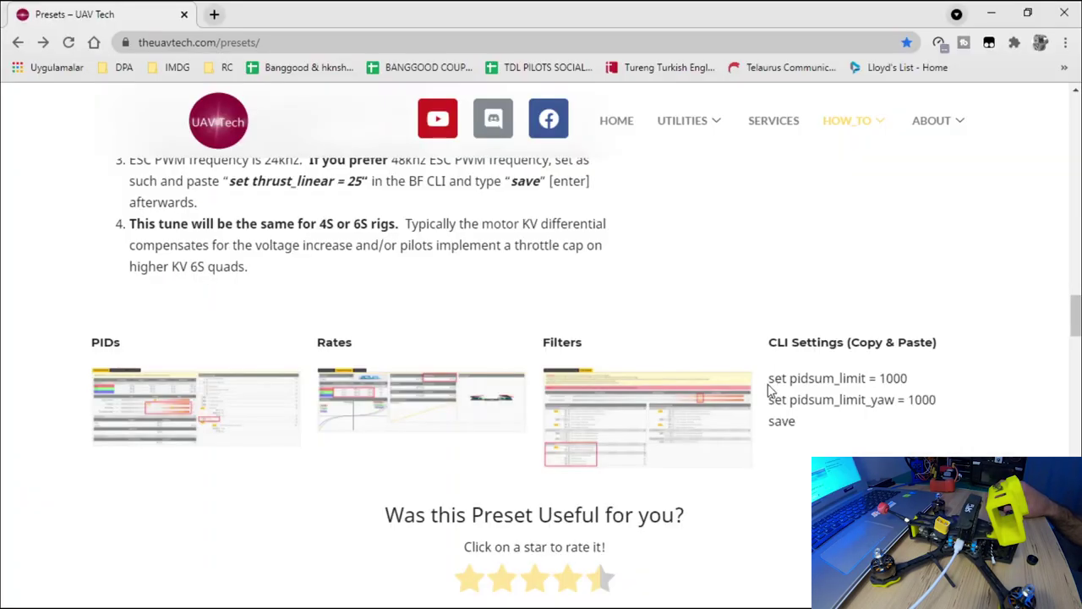
{"action": "left_click_drag", "start_coordinate": [772, 379], "coordinate": [958, 425]}
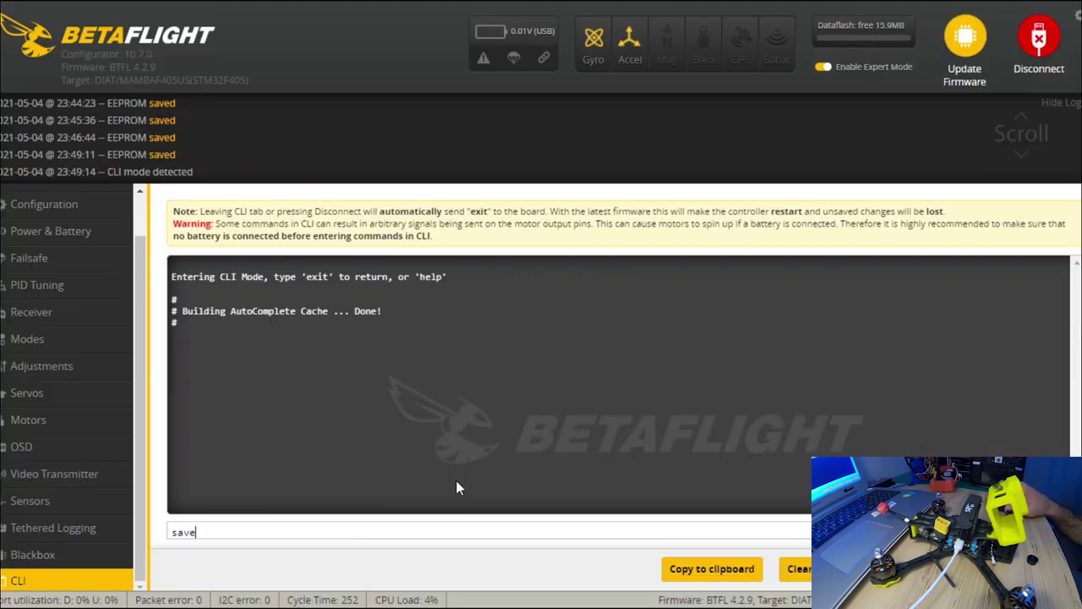
{"action": "key", "text": "alt+Tab"}
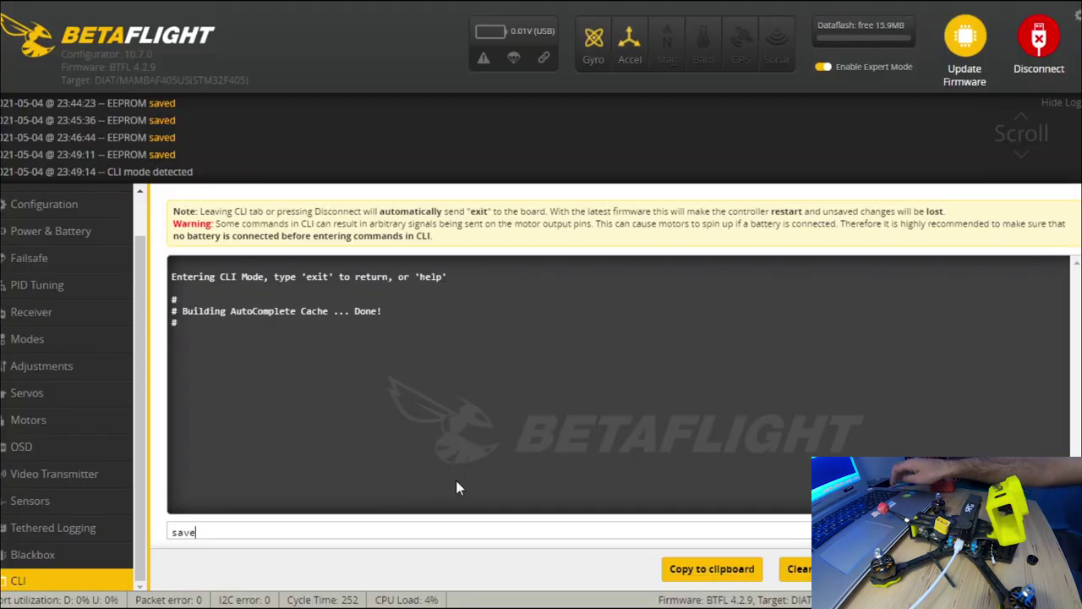
{"action": "key", "text": "Return"}
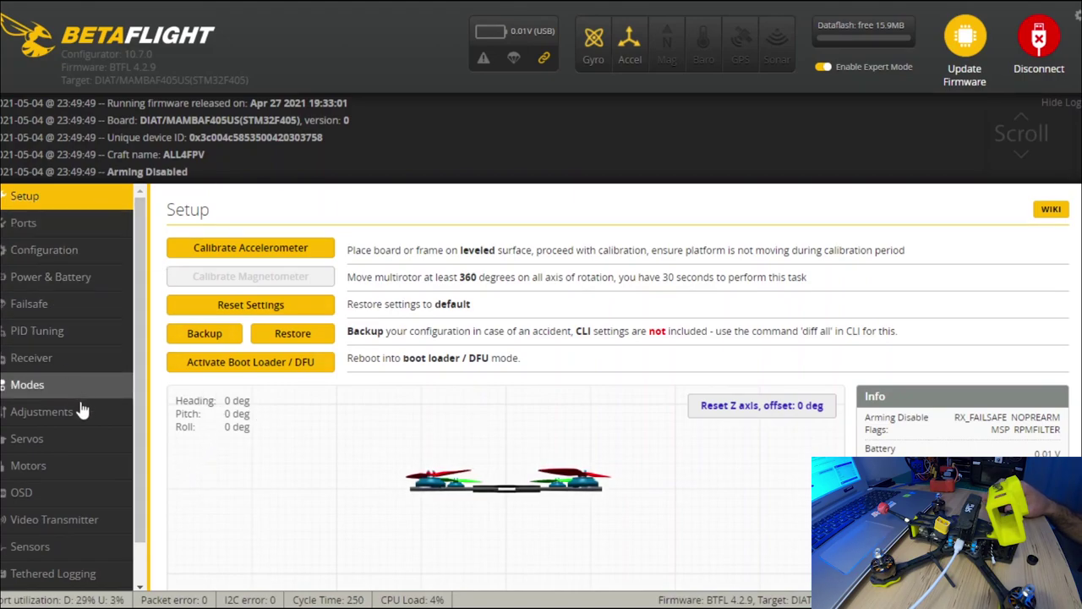
{"action": "scroll", "coordinate": [80, 439], "scroll_direction": "down", "scroll_amount": 1}
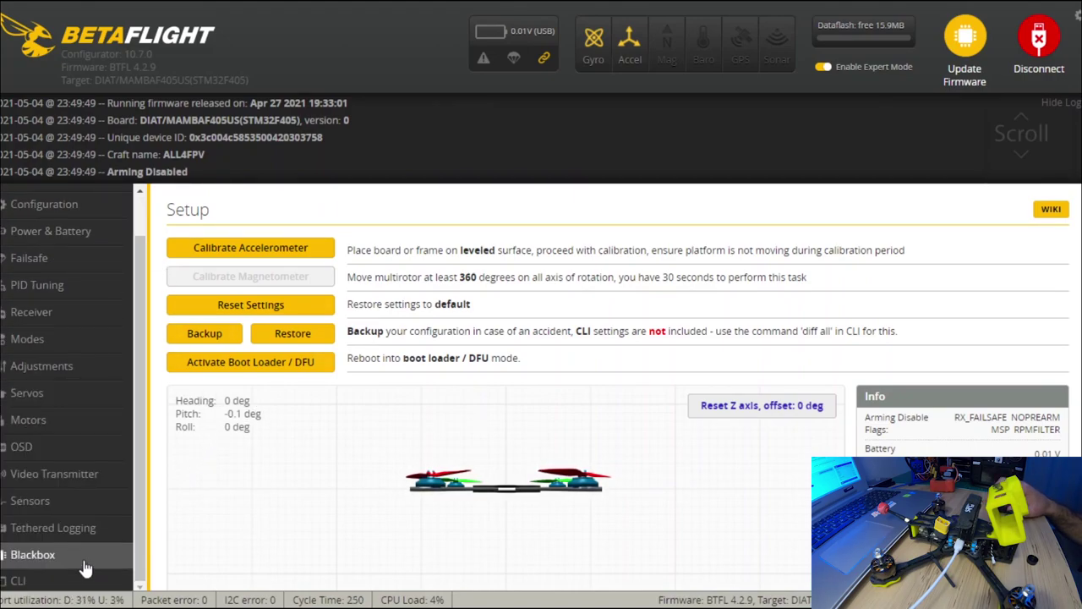